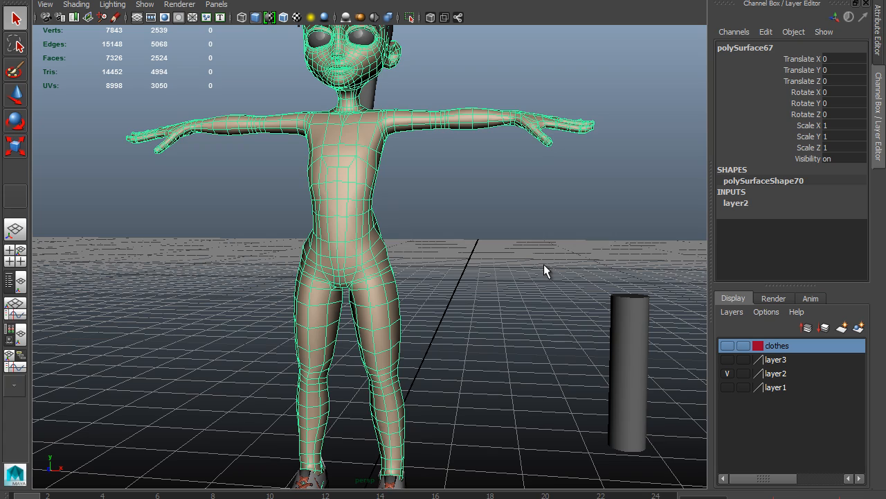
# Step: Select the faces of the character's torso from the chest down to the hips, all the way around
pyautogui.keyDown('alt'); pyautogui.moveTo(543, 270); pyautogui.dragTo(513, 263); pyautogui.keyUp('alt')
pyautogui.keyDown('alt'); pyautogui.moveTo(514, 262); pyautogui.dragTo(534, 294, button='right'); pyautogui.keyUp('alt')
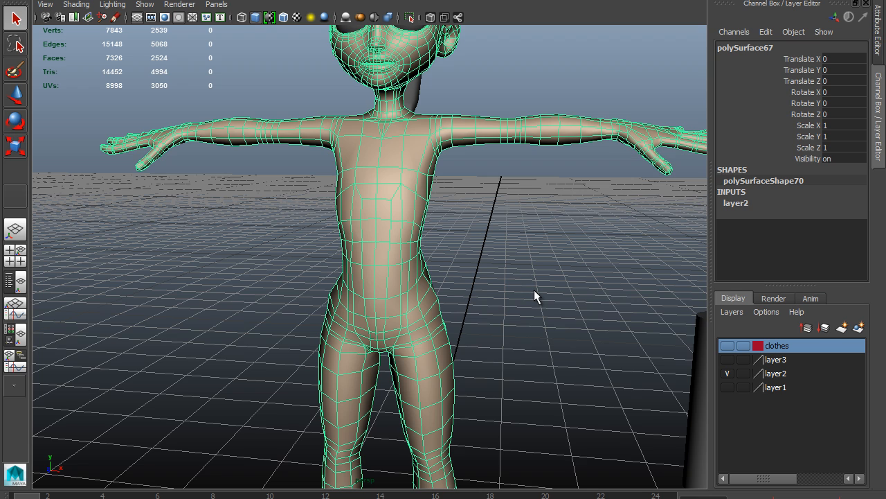
pyautogui.keyDown('alt'); pyautogui.moveTo(534, 289); pyautogui.dragTo(386, 228); pyautogui.keyUp('alt')
pyautogui.moveTo(382, 151); pyautogui.dragTo(386, 190, button='right')
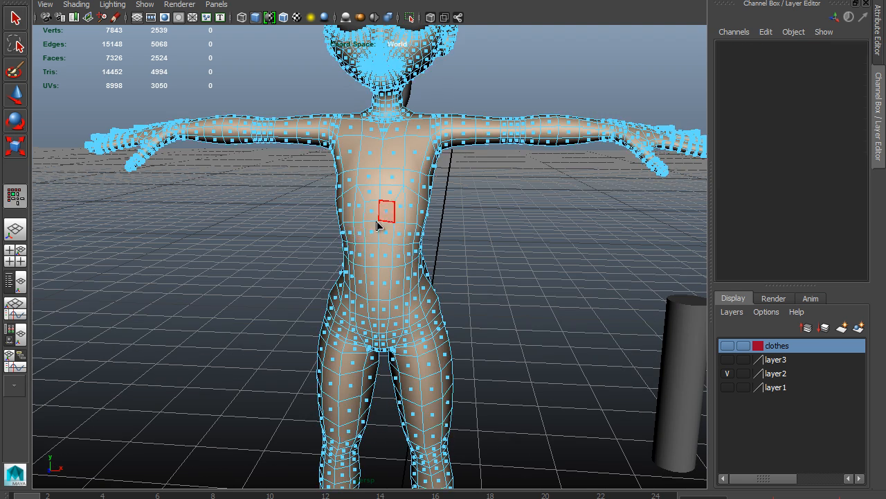
pyautogui.moveTo(442, 241); pyautogui.dragTo(366, 293)
pyautogui.press('4')
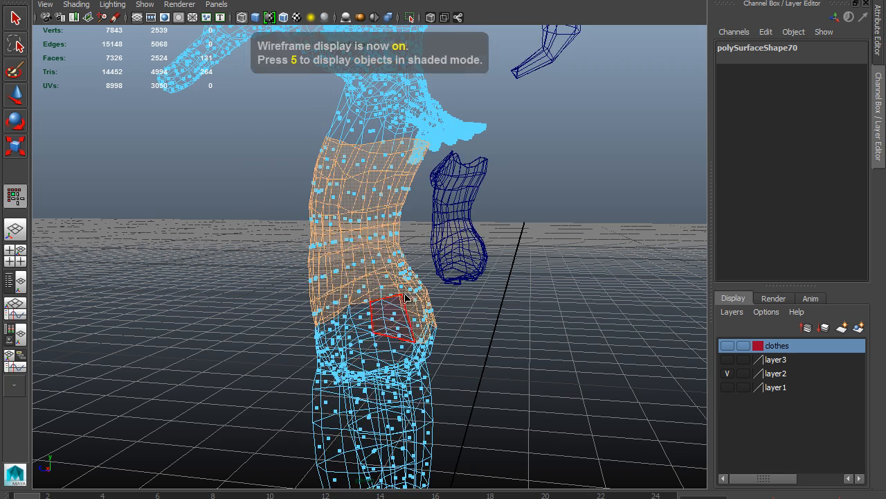
# Step: Deselect the faces across the buttocks so the torso selection ends at a higher hem on the back
pyautogui.press('5')
pyautogui.keyDown('alt'); pyautogui.moveTo(407, 266); pyautogui.dragTo(311, 316); pyautogui.keyUp('alt')
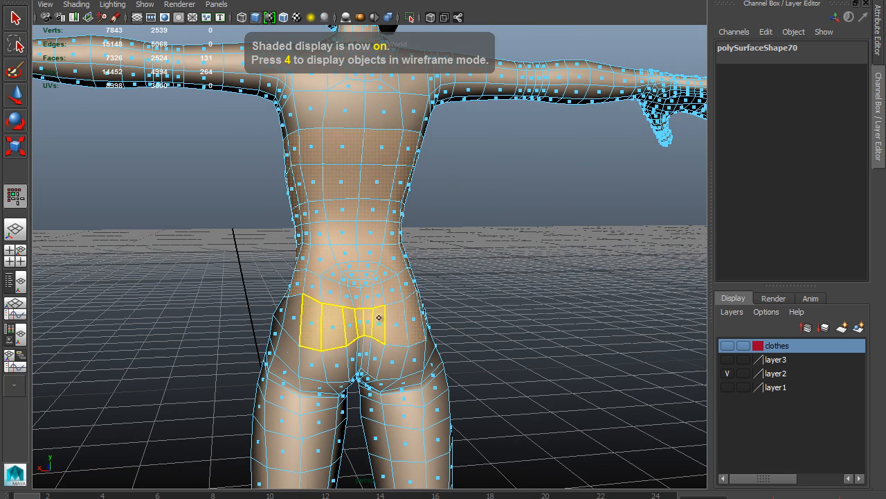
pyautogui.keyDown('alt'); pyautogui.moveTo(409, 317); pyautogui.dragTo(336, 261); pyautogui.keyUp('alt')
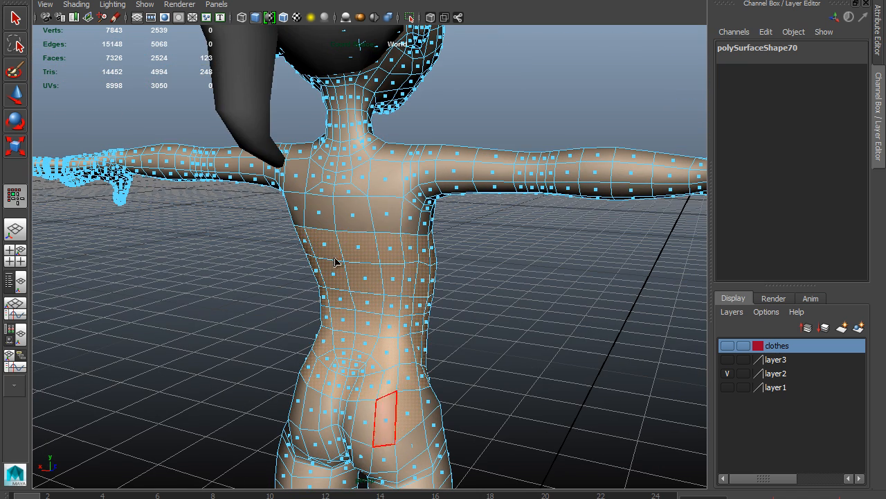
# Step: Add the upper back face loop and the shoulder blade faces below the neck to the selection
pyautogui.keyDown('shift'); pyautogui.doubleClick(367, 220); pyautogui.keyUp('shift')
pyautogui.keyDown('shift'); pyautogui.click(389, 174); pyautogui.keyUp('shift')
pyautogui.keyDown('shift'); pyautogui.click(390, 149); pyautogui.keyUp('shift')
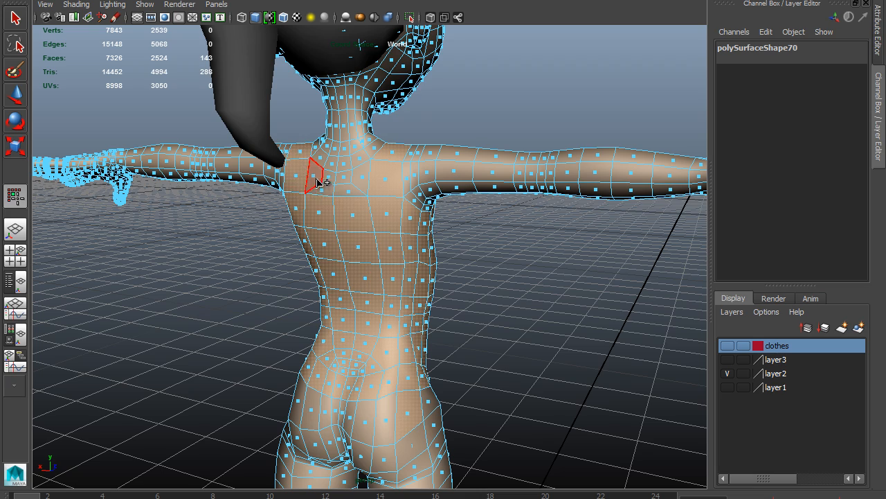
pyautogui.keyDown('alt'); pyautogui.moveTo(419, 209); pyautogui.dragTo(393, 232); pyautogui.keyUp('alt')
pyautogui.keyDown('shift'); pyautogui.click(355, 199); pyautogui.keyUp('shift')
# Step: Add the remaining upper chest, shoulder and armpit faces on both sides to the selection
pyautogui.keyDown('alt'); pyautogui.moveTo(360, 207); pyautogui.dragTo(277, 233); pyautogui.keyUp('alt')
pyautogui.keyDown('shift'); pyautogui.click(279, 168); pyautogui.keyUp('shift')
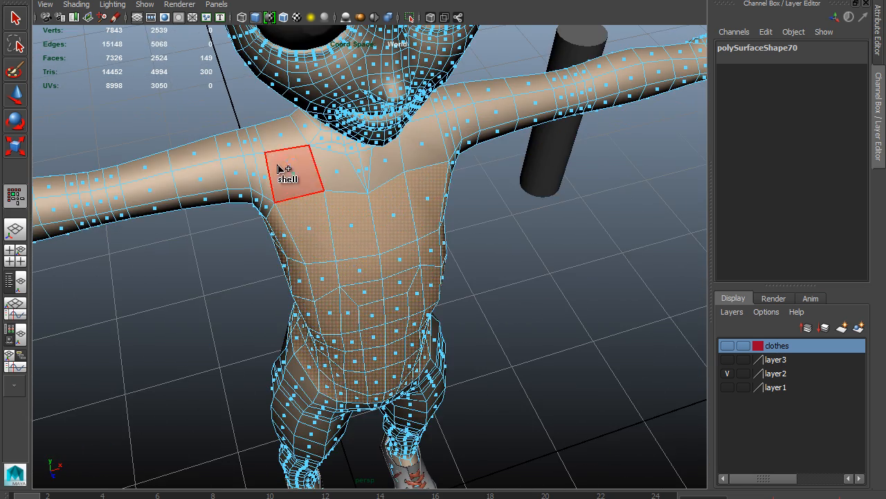
pyautogui.keyDown('shift'); pyautogui.click(375, 186); pyautogui.keyUp('shift')
pyautogui.keyDown('shift'); pyautogui.click(345, 186); pyautogui.keyUp('shift')
pyautogui.keyDown('shift'); pyautogui.click(423, 154); pyautogui.keyUp('shift')
pyautogui.keyDown('alt'); pyautogui.moveTo(453, 201); pyautogui.dragTo(280, 218); pyautogui.keyUp('alt')
pyautogui.keyDown('shift'); pyautogui.click(437, 238); pyautogui.keyUp('shift')
pyautogui.keyDown('alt'); pyautogui.moveTo(437, 238); pyautogui.dragTo(322, 208); pyautogui.keyUp('alt')
pyautogui.keyDown('shift'); pyautogui.click(302, 235); pyautogui.keyUp('shift')
pyautogui.keyDown('alt'); pyautogui.moveTo(302, 235); pyautogui.dragTo(376, 226); pyautogui.keyUp('alt')
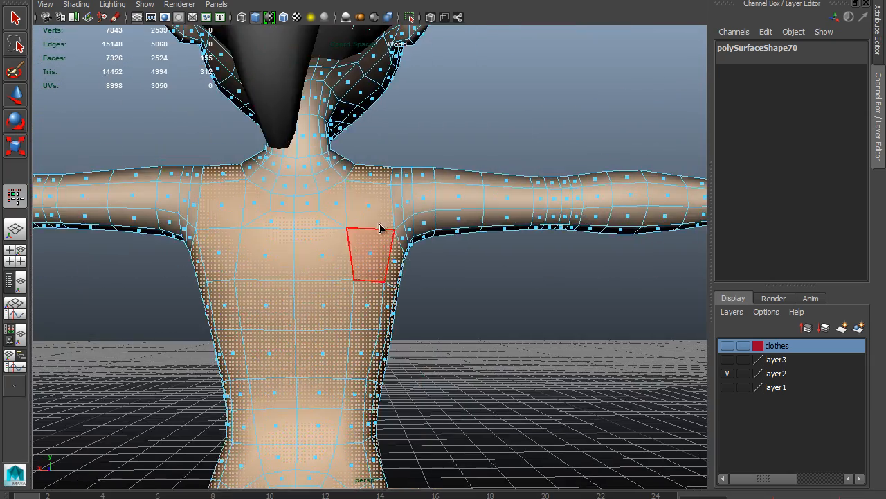
# Step: Add the face loops around both shoulders and upper arms to the selection to form short sleeves
pyautogui.keyDown('shift'); pyautogui.click(408, 244); pyautogui.keyUp('shift')
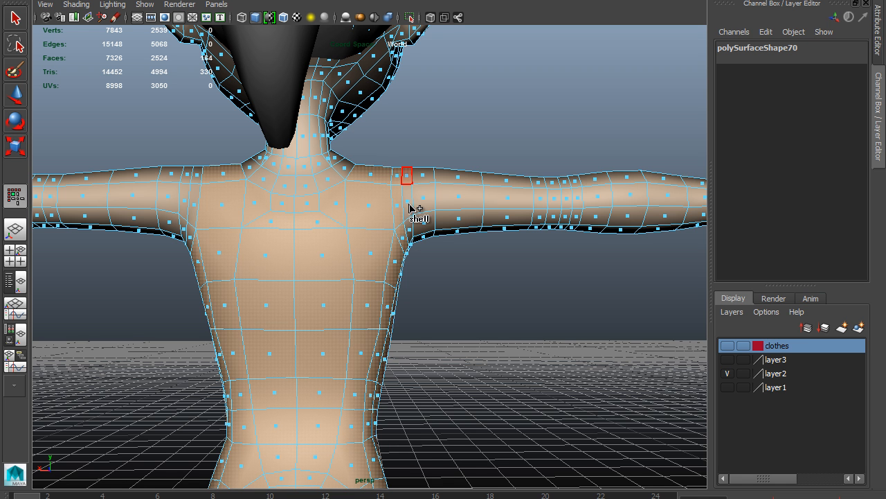
pyautogui.moveTo(407, 230)
pyautogui.keyDown('shift'); pyautogui.mouseDown()
pyautogui.moveTo(423, 179)
pyautogui.moveTo(428, 231)
pyautogui.moveTo(463, 186)
pyautogui.moveTo(465, 200)
pyautogui.moveTo(445, 234)
pyautogui.mouseUp(); pyautogui.keyUp('shift')
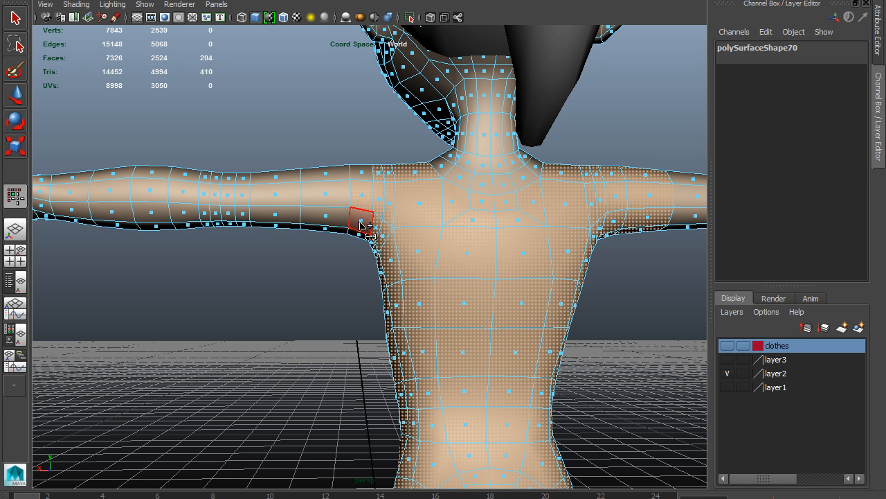
pyautogui.moveTo(324, 189)
pyautogui.keyDown('shift'); pyautogui.mouseDown()
pyautogui.moveTo(336, 243)
pyautogui.moveTo(593, 251)
pyautogui.moveTo(398, 289)
pyautogui.moveTo(420, 277)
pyautogui.moveTo(339, 139)
pyautogui.mouseUp(); pyautogui.keyUp('shift')
pyautogui.keyDown('shift'); pyautogui.click(339, 138); pyautogui.keyUp('shift')
# Step: Duplicate the selected torso and sleeve faces and offset the copy slightly outward from the body as a shirt
pyautogui.keyDown('alt'); pyautogui.moveTo(478, 239); pyautogui.dragTo(317, 355); pyautogui.keyUp('alt')
pyautogui.keyDown('alt'); pyautogui.moveTo(439, 316); pyautogui.dragTo(378, 123); pyautogui.keyUp('alt')
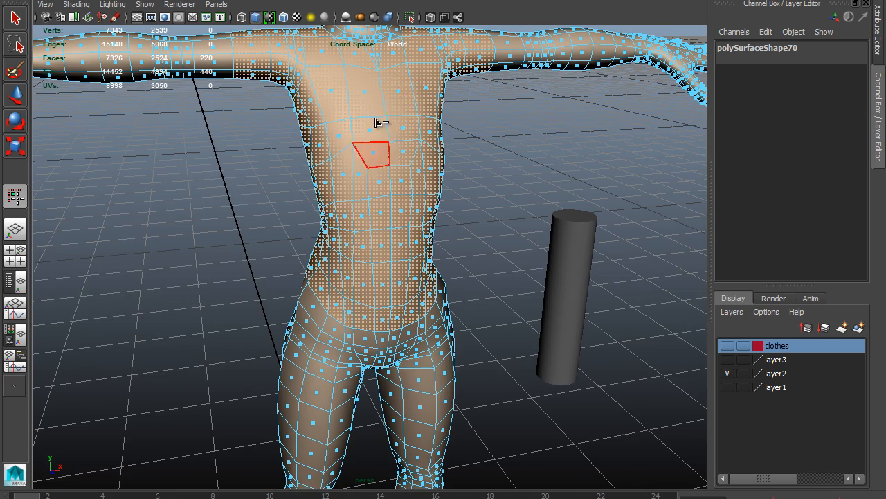
pyautogui.keyDown('shift'); pyautogui.rightClick(387, 119); pyautogui.keyUp('shift')
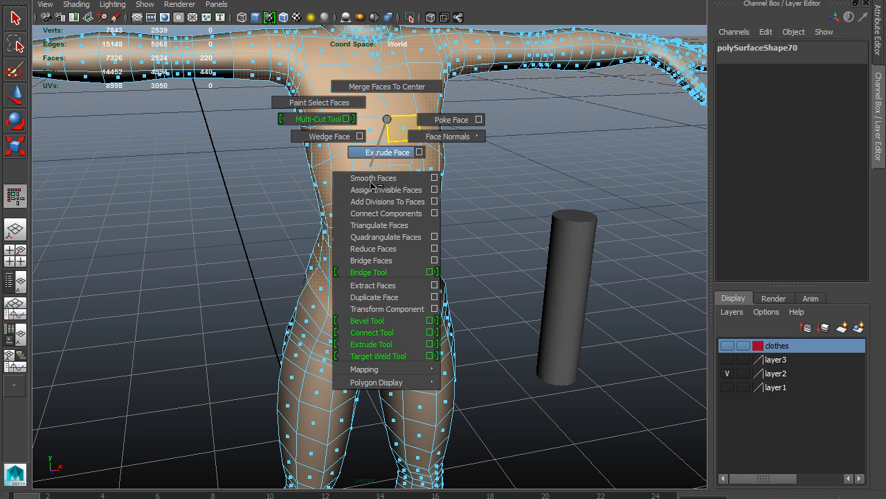
pyautogui.click(391, 298)
pyautogui.keyDown('alt'); pyautogui.moveTo(468, 173); pyautogui.dragTo(467, 242, button='middle'); pyautogui.keyUp('alt')
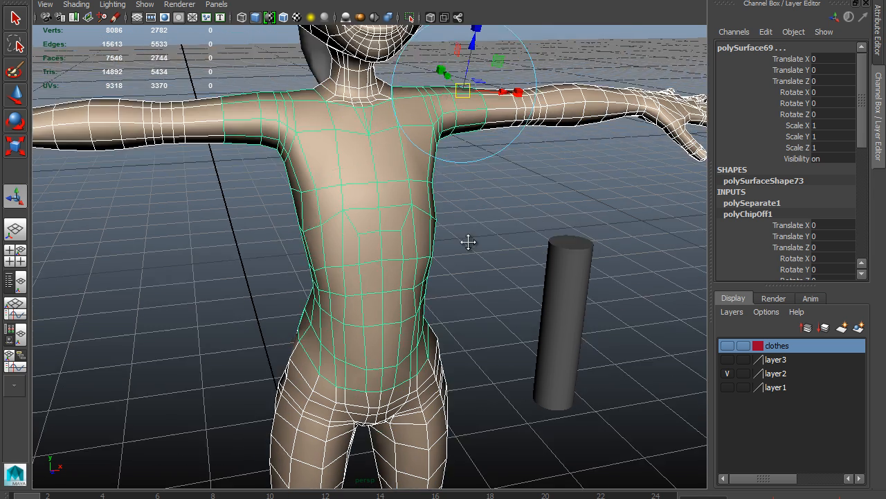
pyautogui.keyDown('alt'); pyautogui.moveTo(466, 241); pyautogui.dragTo(447, 166); pyautogui.keyUp('alt')
pyautogui.moveTo(457, 133); pyautogui.dragTo(458, 140)
pyautogui.keyDown('alt'); pyautogui.moveTo(460, 171); pyautogui.dragTo(328, 284); pyautogui.keyUp('alt')
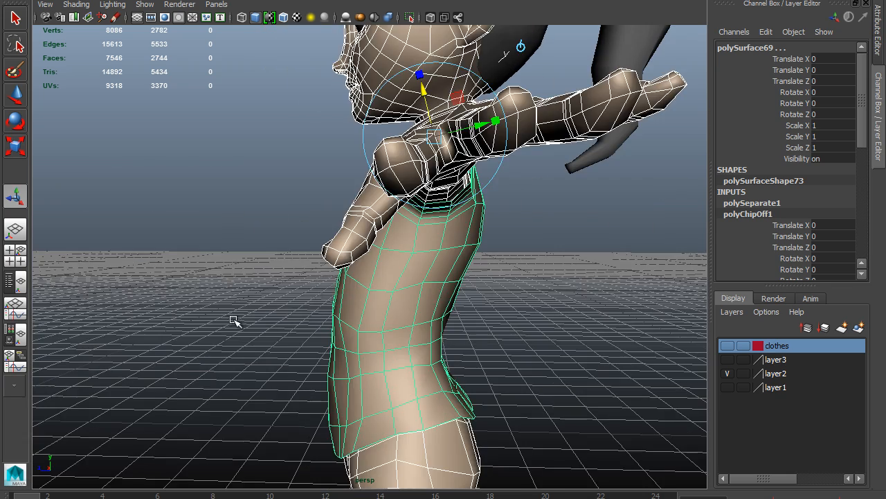
# Step: Return to object mode and select only the duplicated shirt mesh, separate from the body
pyautogui.click(234, 318)
pyautogui.keyDown('alt'); pyautogui.moveTo(233, 319); pyautogui.dragTo(354, 340); pyautogui.keyUp('alt')
pyautogui.moveTo(398, 281); pyautogui.dragTo(385, 305, button='right')
pyautogui.keyDown('alt'); pyautogui.moveTo(385, 307); pyautogui.dragTo(422, 277); pyautogui.keyUp('alt')
pyautogui.moveTo(416, 214); pyautogui.dragTo(502, 178, button='right')
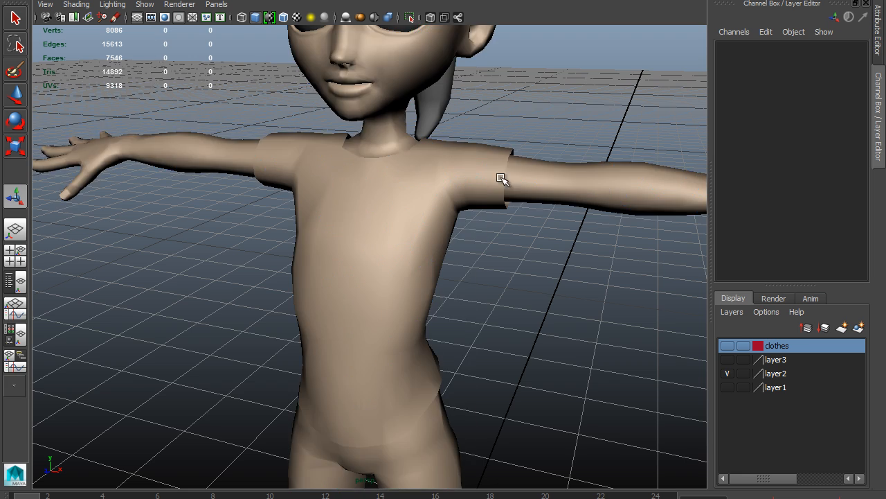
pyautogui.click(587, 180)
pyautogui.keyDown('alt'); pyautogui.moveTo(536, 289); pyautogui.dragTo(633, 301); pyautogui.keyUp('alt')
pyautogui.click(380, 218)
pyautogui.click(514, 237)
pyautogui.click(527, 150)
pyautogui.click(436, 170)
pyautogui.click(521, 154)
pyautogui.click(386, 211)
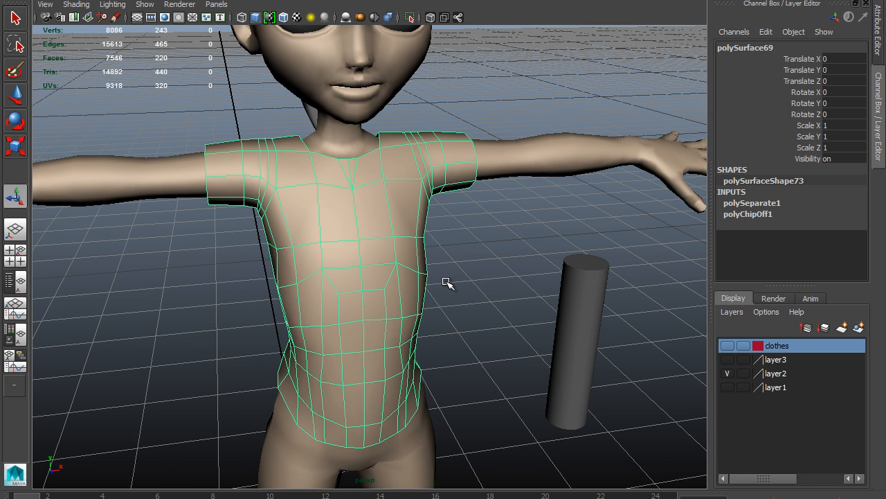
# Step: Assign a new Phong E material to the shirt and display the material's attributes
pyautogui.keyDown('alt'); pyautogui.moveTo(454, 280); pyautogui.dragTo(372, 254); pyautogui.keyUp('alt')
pyautogui.moveTo(416, 212); pyautogui.dragTo(427, 478, button='right')
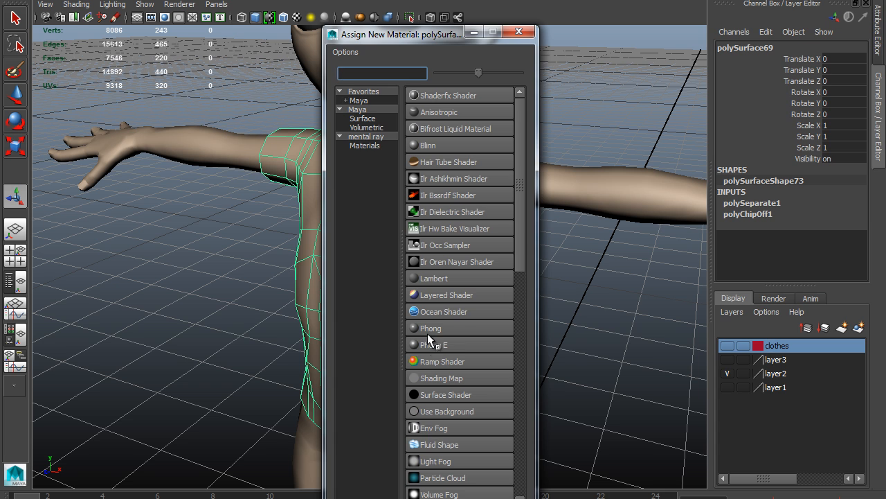
pyautogui.click(440, 346)
pyautogui.click(878, 118)
pyautogui.click(878, 31)
pyautogui.click(863, 44)
pyautogui.click(825, 105)
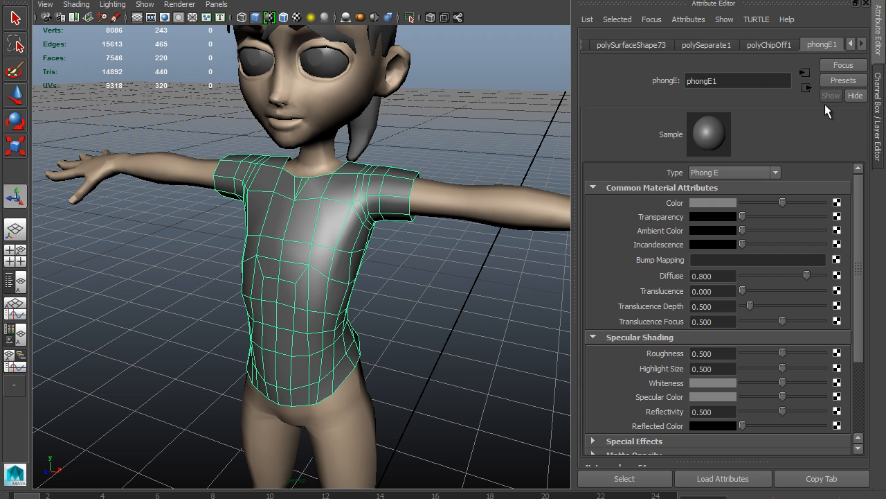
# Step: Set the shirt material's color to a light pink with hue 315.505 and value 0.860
pyautogui.click(713, 203)
pyautogui.click(738, 224)
pyautogui.click(711, 240)
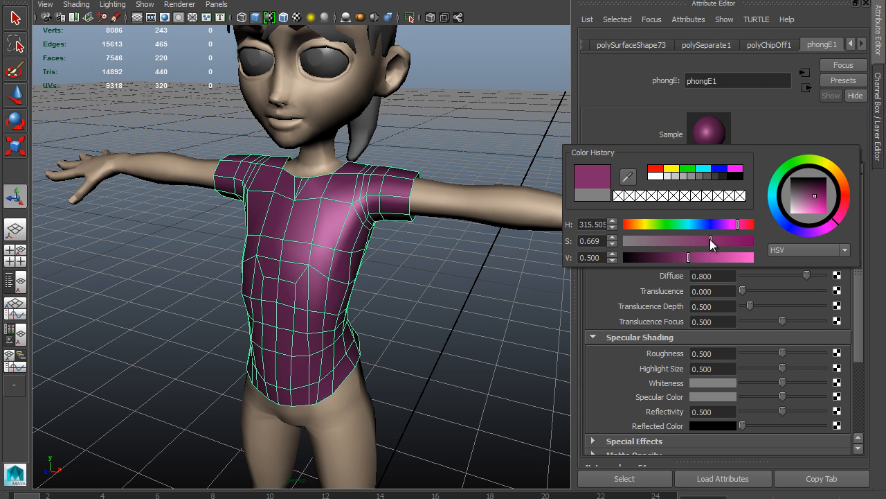
pyautogui.click(735, 257)
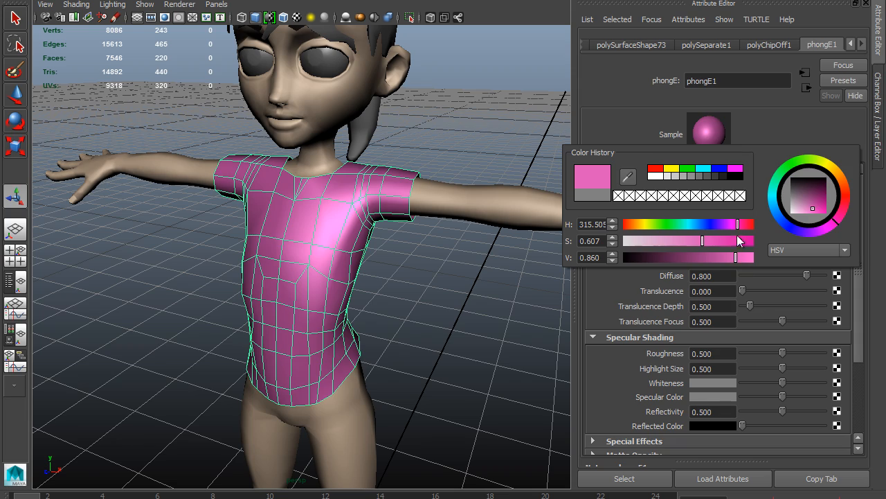
pyautogui.moveTo(696, 241); pyautogui.dragTo(672, 241)
pyautogui.click(445, 144)
# Step: Examine the pink shirt's hem, back and sides for its fit over the body
pyautogui.keyDown('alt'); pyautogui.moveTo(398, 332); pyautogui.dragTo(436, 337); pyautogui.keyUp('alt')
pyautogui.keyDown('alt'); pyautogui.moveTo(384, 355); pyautogui.dragTo(348, 329); pyautogui.keyUp('alt')
pyautogui.click(247, 284)
pyautogui.keyDown('alt'); pyautogui.moveTo(247, 283); pyautogui.dragTo(447, 202); pyautogui.keyUp('alt')
pyautogui.scroll(3, 446, 202)
pyautogui.keyDown('alt'); pyautogui.moveTo(333, 321); pyautogui.dragTo(336, 338); pyautogui.keyUp('alt')
pyautogui.press('w')
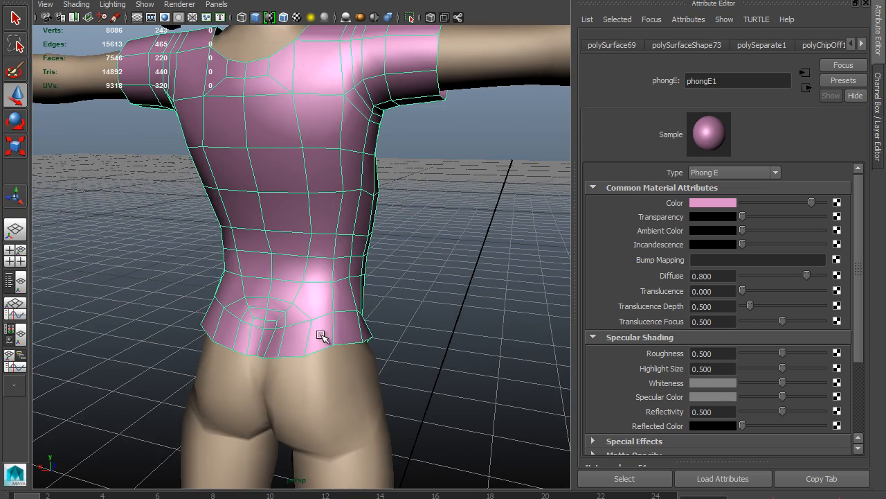
pyautogui.keyDown('alt'); pyautogui.moveTo(244, 340); pyautogui.dragTo(489, 254); pyautogui.keyUp('alt')
pyautogui.keyDown('alt'); pyautogui.moveTo(389, 211); pyautogui.dragTo(417, 280, button='middle'); pyautogui.keyUp('alt')
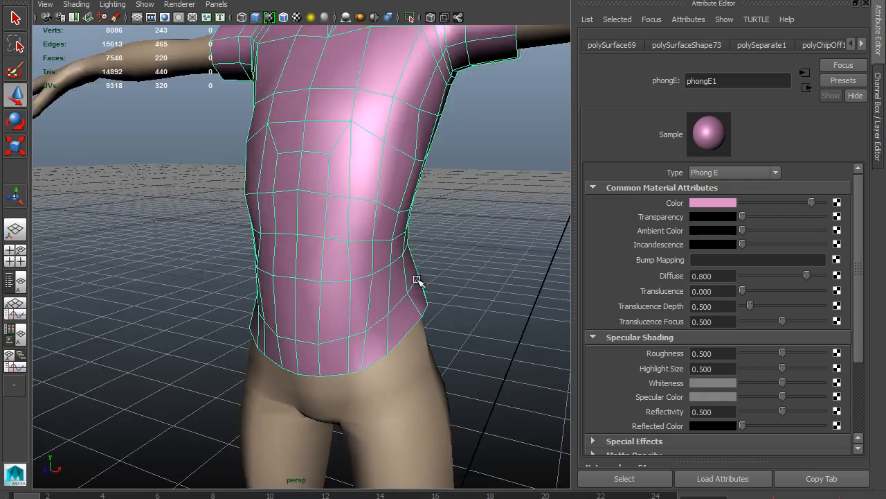
pyautogui.keyDown('alt'); pyautogui.moveTo(418, 280); pyautogui.dragTo(343, 265, button='right'); pyautogui.keyUp('alt')
pyautogui.keyDown('alt'); pyautogui.moveTo(343, 265); pyautogui.dragTo(636, 262); pyautogui.keyUp('alt')
pyautogui.keyDown('alt'); pyautogui.moveTo(369, 233); pyautogui.dragTo(108, 305); pyautogui.keyUp('alt')
pyautogui.keyDown('alt'); pyautogui.moveTo(109, 304); pyautogui.dragTo(321, 259, button='right'); pyautogui.keyUp('alt')
pyautogui.keyDown('alt'); pyautogui.moveTo(300, 315); pyautogui.dragTo(278, 241); pyautogui.keyUp('alt')
# Step: Delete the two vertical edge columns and their connecting top edges on the front of the shirt's belly
pyautogui.press('y')
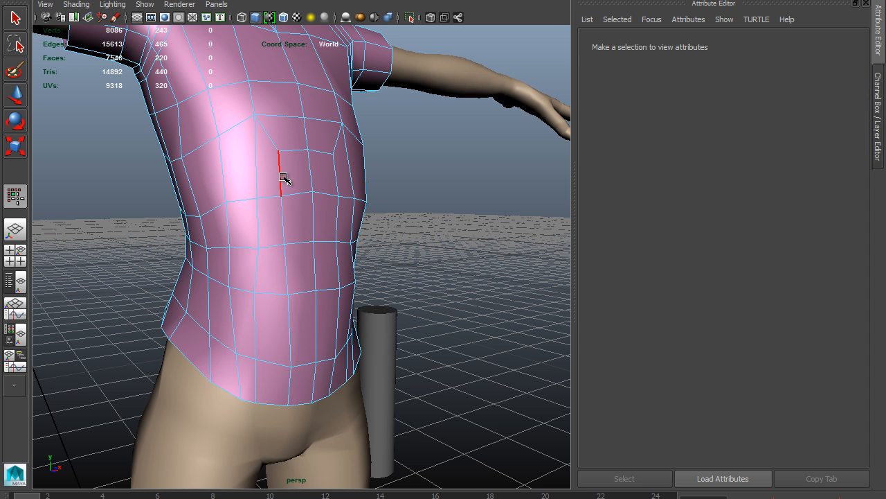
pyautogui.click(288, 295)
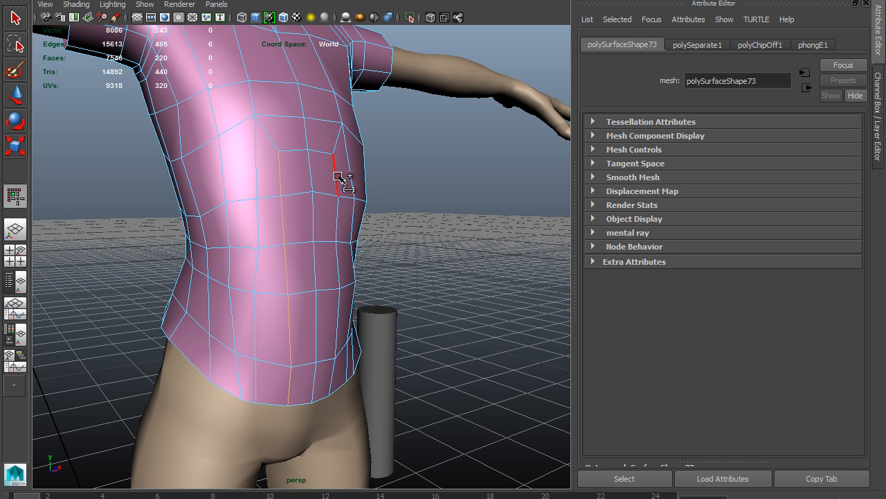
pyautogui.click(332, 153)
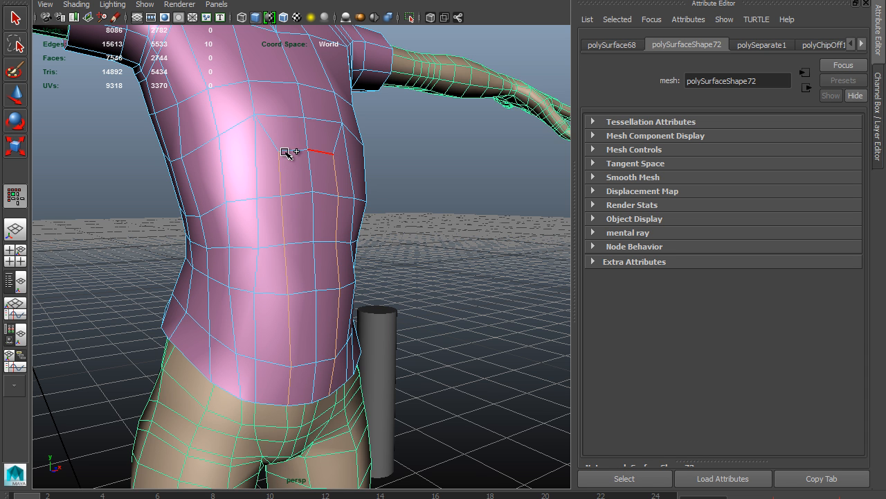
pyautogui.hotkey('ctrl', 'z')
pyautogui.click(327, 159)
pyautogui.press('Return')
pyautogui.keyDown('alt'); pyautogui.moveTo(302, 251); pyautogui.dragTo(277, 271); pyautogui.keyUp('alt')
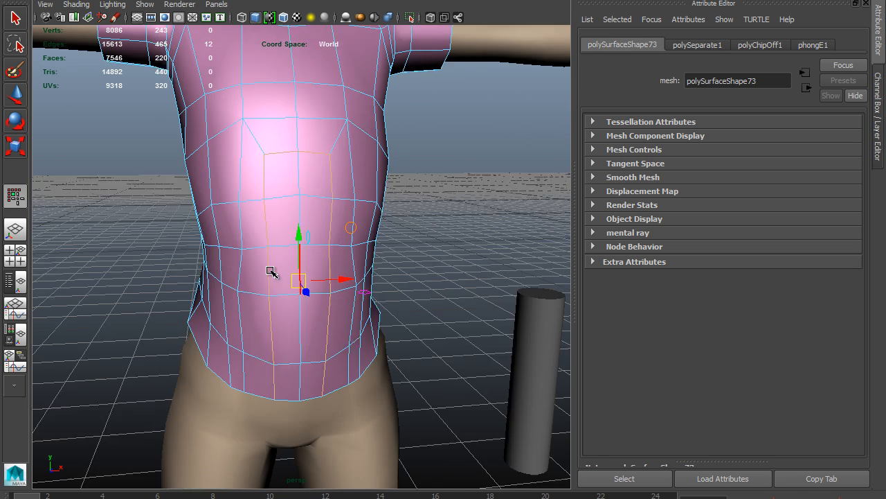
pyautogui.keyDown('shift'); pyautogui.moveTo(327, 168); pyautogui.dragTo(264, 187, button='right'); pyautogui.keyUp('shift')
# Step: Select a vertical edge on the shirt's front center line and turn on Symmetry across it
pyautogui.keyDown('alt'); pyautogui.moveTo(370, 250); pyautogui.dragTo(337, 340); pyautogui.keyUp('alt')
pyautogui.doubleClick(345, 247)
pyautogui.click(277, 161)
pyautogui.keyDown('alt'); pyautogui.moveTo(420, 193); pyautogui.dragTo(443, 173); pyautogui.keyUp('alt')
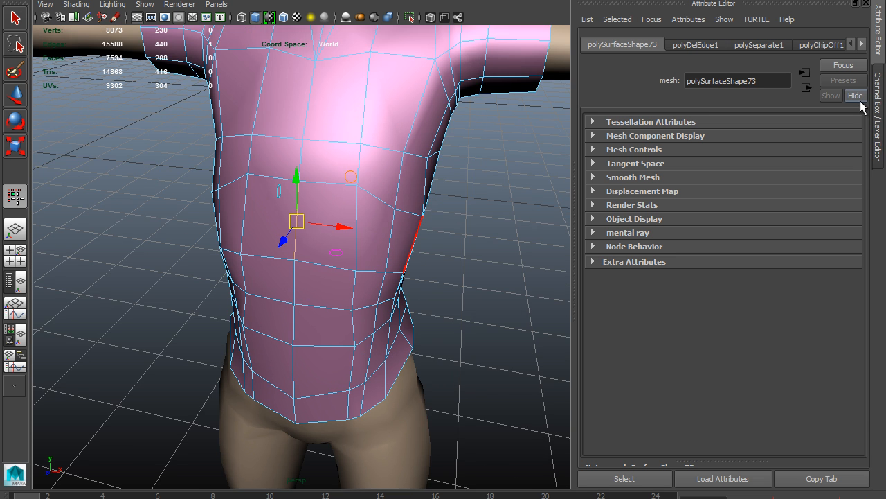
pyautogui.hotkey('ctrl', 'a')
pyautogui.click(822, 1)
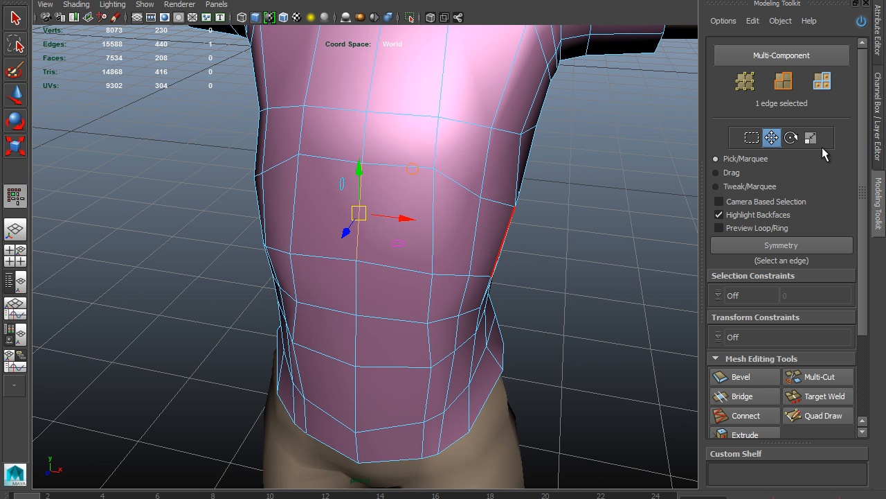
pyautogui.click(796, 239)
# Step: Select the lower vertical edge columns on both sides of the shirt front's center line
pyautogui.click(436, 142)
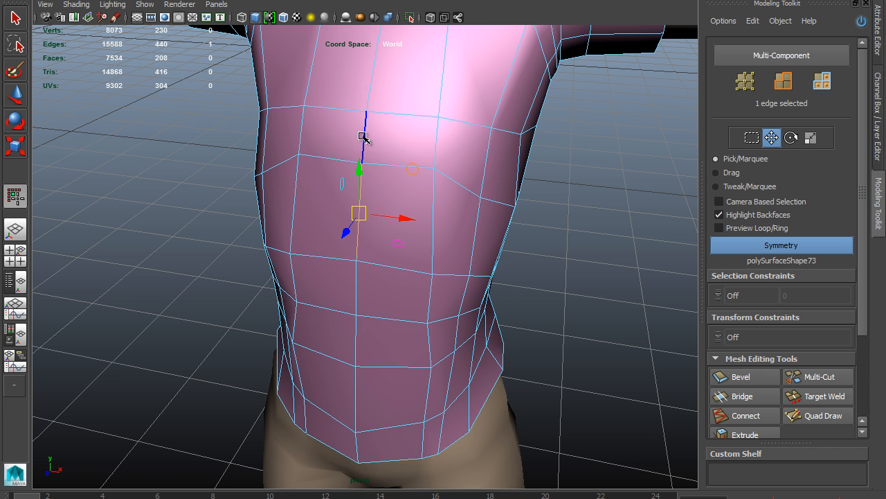
pyautogui.click(437, 206)
pyautogui.click(480, 230)
pyautogui.click(413, 277)
pyautogui.click(427, 309)
pyautogui.click(428, 368)
pyautogui.doubleClick(425, 421)
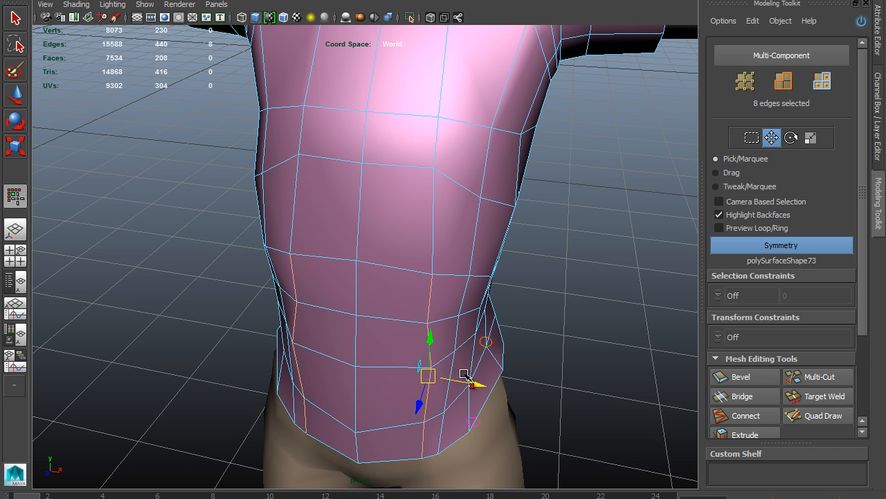
pyautogui.keyDown('alt'); pyautogui.moveTo(362, 383); pyautogui.dragTo(396, 370); pyautogui.keyUp('alt')
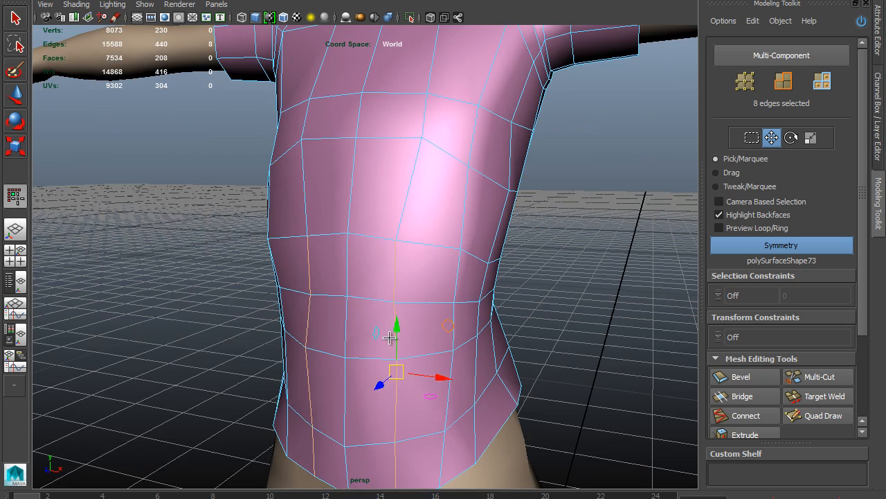
pyautogui.keyDown('alt'); pyautogui.moveTo(407, 330); pyautogui.dragTo(424, 367); pyautogui.keyUp('alt')
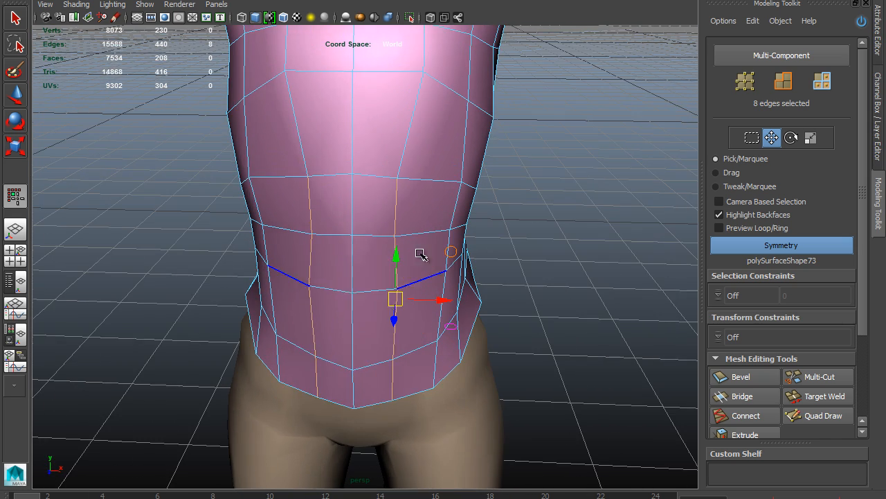
# Step: Select the mirrored pair of vertical edges at mid-belly beside the center line and move them slightly apart
pyautogui.moveTo(310, 285); pyautogui.dragTo(310, 317, button='right')
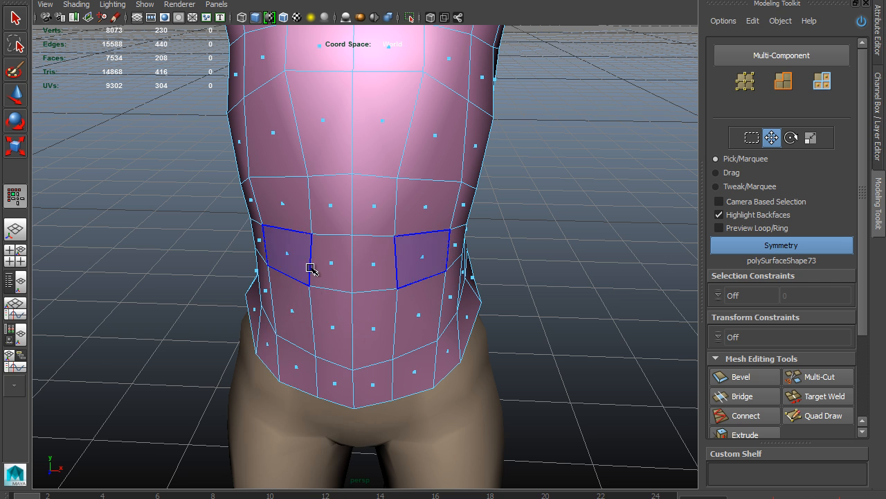
pyautogui.click(304, 258)
pyautogui.moveTo(312, 260); pyautogui.dragTo(318, 202, button='right')
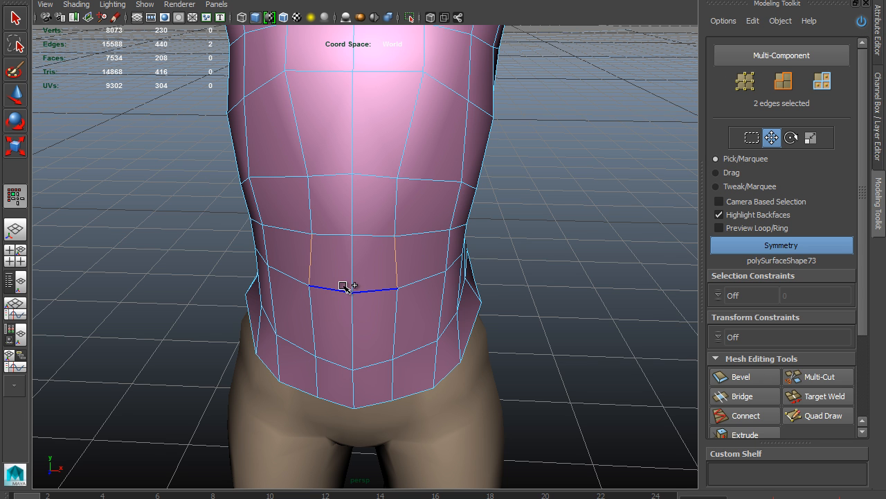
pyautogui.moveTo(348, 289); pyautogui.dragTo(354, 289, button='middle')
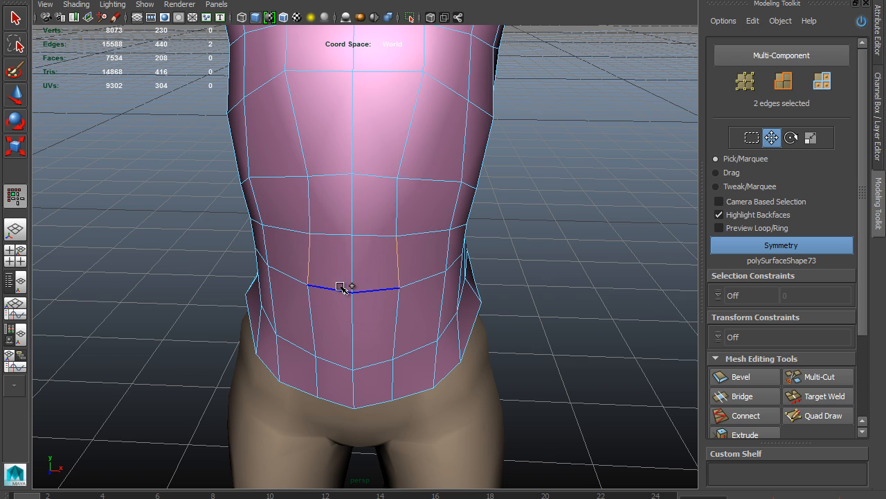
# Step: Switch to vertex selection and slide the mirrored vertex pair just above the hem on the shirt's front
pyautogui.keyDown('alt'); pyautogui.moveTo(344, 289); pyautogui.dragTo(354, 174); pyautogui.keyUp('alt')
pyautogui.rightClick(354, 174)
pyautogui.moveTo(354, 174); pyautogui.dragTo(311, 176, button='right')
pyautogui.moveTo(350, 203); pyautogui.dragTo(353, 235, button='right')
pyautogui.keyDown('alt'); pyautogui.moveTo(346, 198); pyautogui.dragTo(377, 277); pyautogui.keyUp('alt')
pyautogui.moveTo(293, 297); pyautogui.dragTo(288, 233, button='right')
pyautogui.click(298, 375)
pyautogui.moveTo(294, 280); pyautogui.dragTo(253, 311, button='right')
pyautogui.click(298, 367)
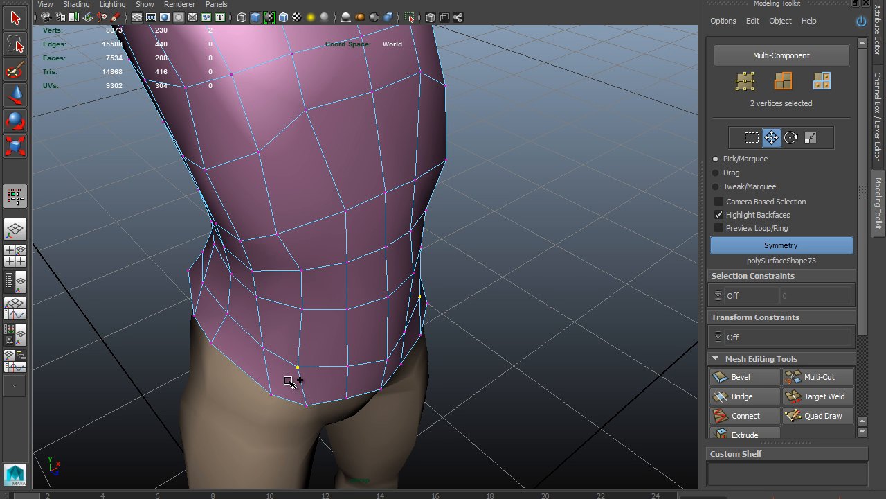
pyautogui.keyDown('ctrl'); pyautogui.keyDown('shift'); pyautogui.moveTo(214, 350); pyautogui.dragTo(291, 327, button='middle'); pyautogui.keyUp('shift'); pyautogui.keyUp('ctrl')
# Step: Slide the mirrored vertices along the shirt's side from the waist up to the chest to even the edge flow
pyautogui.click(300, 311)
pyautogui.click(296, 277)
pyautogui.keyDown('ctrl'); pyautogui.keyDown('shift'); pyautogui.moveTo(291, 295); pyautogui.dragTo(285, 297, button='middle'); pyautogui.keyUp('shift'); pyautogui.keyUp('ctrl')
pyautogui.click(272, 245)
pyautogui.keyDown('ctrl'); pyautogui.keyDown('shift'); pyautogui.moveTo(247, 261); pyautogui.dragTo(259, 259, button='middle'); pyautogui.keyUp('shift'); pyautogui.keyUp('ctrl')
pyautogui.click(258, 152)
pyautogui.keyDown('ctrl'); pyautogui.keyDown('shift'); pyautogui.moveTo(290, 123); pyautogui.dragTo(392, 94, button='middle'); pyautogui.keyUp('shift'); pyautogui.keyUp('ctrl')
pyautogui.click(389, 95)
pyautogui.keyDown('alt'); pyautogui.moveTo(360, 218); pyautogui.dragTo(358, 208); pyautogui.keyUp('alt')
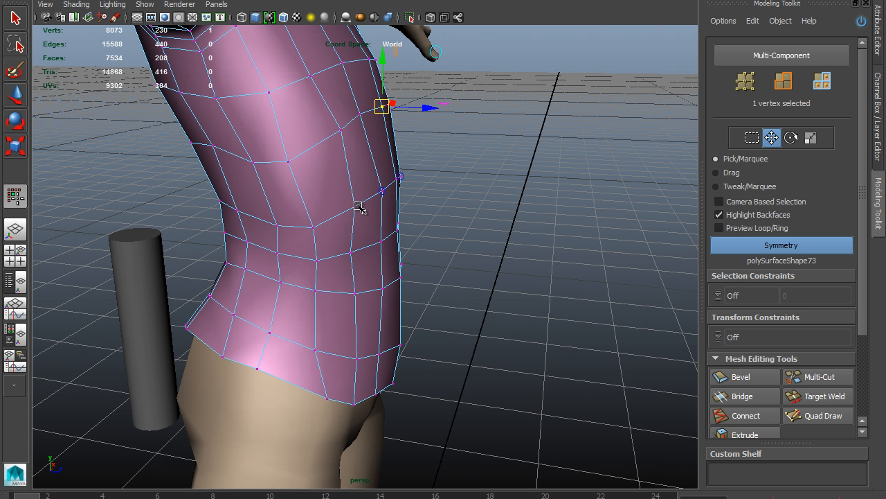
# Step: Slide the mirrored vertices of the row across the upper belly into more even spacing
pyautogui.click(315, 227)
pyautogui.click(273, 228)
pyautogui.keyDown('ctrl'); pyautogui.keyDown('shift'); pyautogui.moveTo(276, 262); pyautogui.dragTo(282, 249, button='middle'); pyautogui.keyUp('shift'); pyautogui.keyUp('ctrl')
pyautogui.click(356, 209)
pyautogui.keyDown('ctrl'); pyautogui.keyDown('shift'); pyautogui.moveTo(359, 245); pyautogui.dragTo(357, 233, button='middle'); pyautogui.keyUp('shift'); pyautogui.keyUp('ctrl')
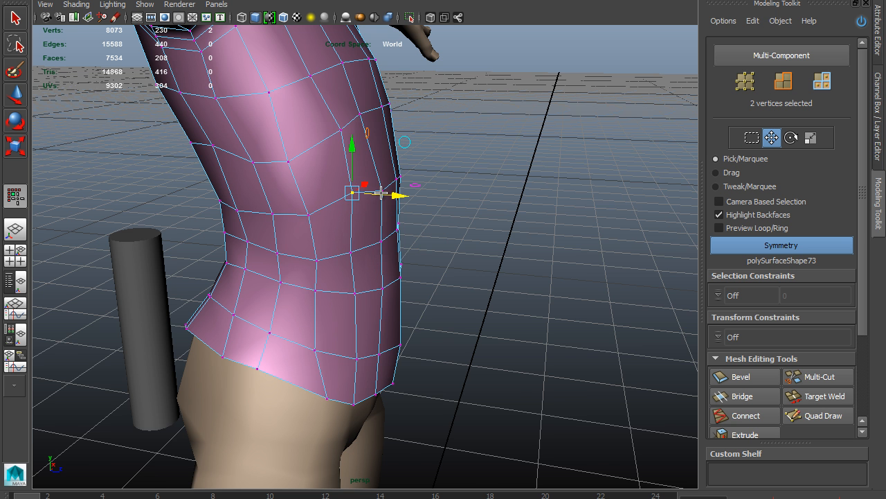
pyautogui.keyDown('alt'); pyautogui.moveTo(372, 229); pyautogui.dragTo(345, 234); pyautogui.keyUp('alt')
pyautogui.click(361, 196)
pyautogui.keyDown('ctrl'); pyautogui.keyDown('shift'); pyautogui.moveTo(369, 281); pyautogui.dragTo(368, 241, button='middle'); pyautogui.keyUp('shift'); pyautogui.keyUp('ctrl')
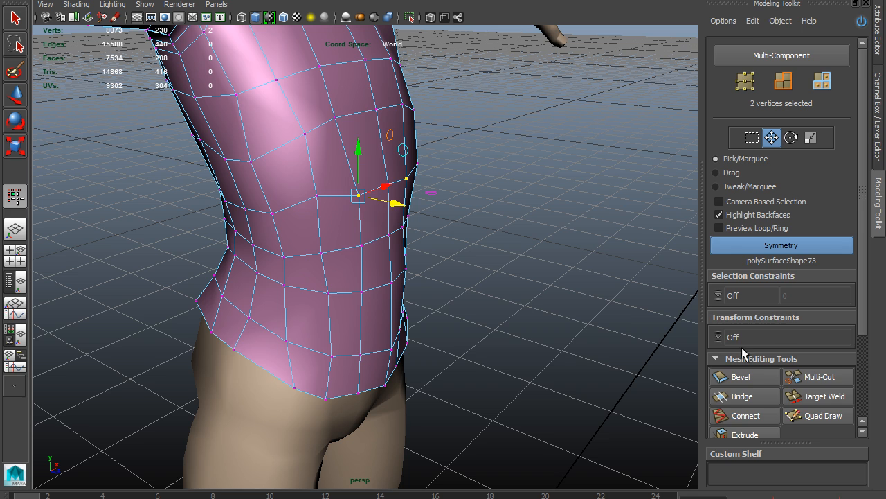
# Step: Enable moving on all three axes and shift the mirrored upper belly vertices slightly, to about X -1.29, Y 38.04, Z 3.59
pyautogui.scroll(-1, 847, 256)
pyautogui.keyDown('alt'); pyautogui.moveTo(402, 216); pyautogui.dragTo(361, 234); pyautogui.keyUp('alt')
pyautogui.keyDown('ctrl'); pyautogui.keyDown('shift'); pyautogui.moveTo(347, 245); pyautogui.dragTo(365, 261, button='middle'); pyautogui.keyUp('shift'); pyautogui.keyUp('ctrl')
pyautogui.scroll(-2, 852, 214)
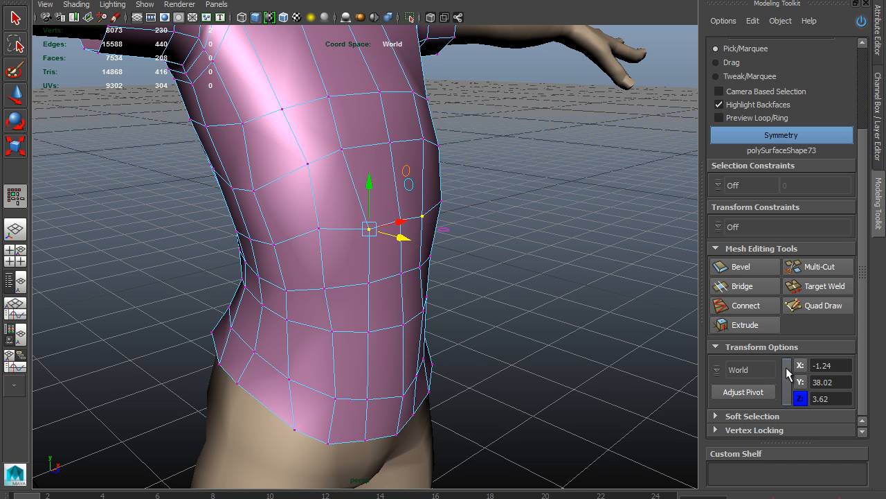
pyautogui.click(786, 386)
pyautogui.moveTo(473, 342)
pyautogui.mouseDown(button='middle')
pyautogui.moveTo(465, 358)
pyautogui.moveTo(418, 367)
pyautogui.moveTo(461, 329)
pyautogui.moveTo(450, 353)
pyautogui.moveTo(469, 346)
pyautogui.mouseUp(button='middle')
pyautogui.press('w')
pyautogui.moveTo(326, 233); pyautogui.dragTo(485, 249, button='middle')
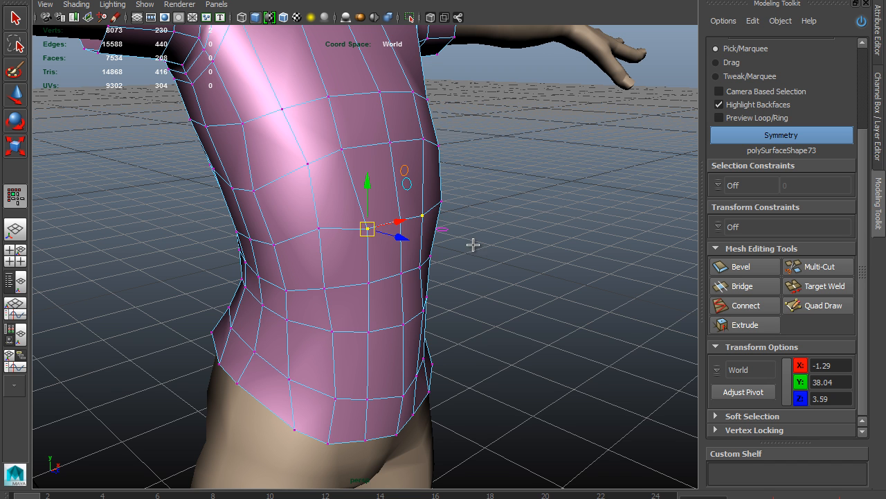
pyautogui.click(530, 205)
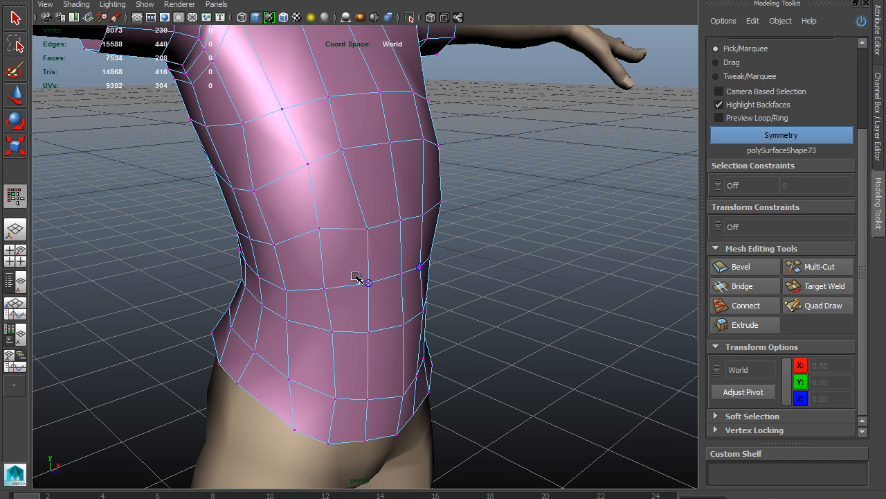
# Step: Slide the mirrored vertices on the shirt's side, waist and hem so the rows and columns are evenly spaced
pyautogui.keyDown('ctrl'); pyautogui.keyDown('shift'); pyautogui.moveTo(315, 235); pyautogui.dragTo(317, 243, button='middle'); pyautogui.keyUp('shift'); pyautogui.keyUp('ctrl')
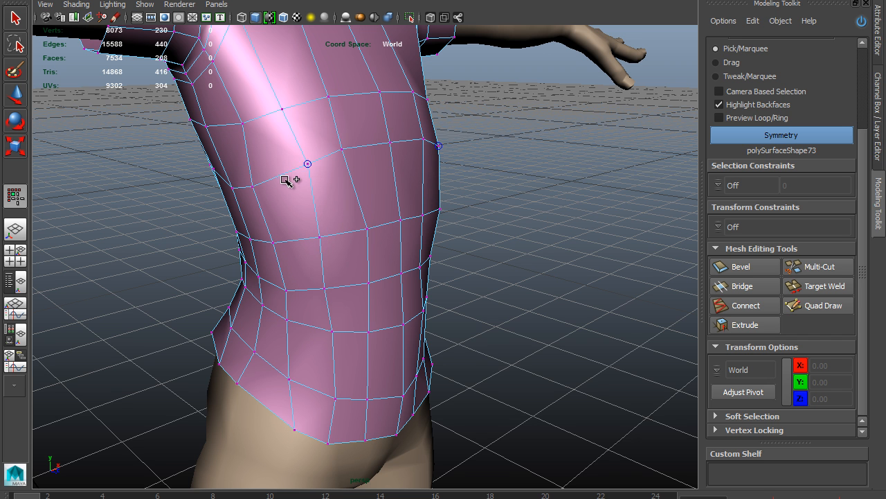
pyautogui.keyDown('ctrl'); pyautogui.keyDown('shift'); pyautogui.moveTo(287, 184); pyautogui.dragTo(336, 108, button='middle'); pyautogui.keyUp('shift'); pyautogui.keyUp('ctrl')
pyautogui.keyDown('alt'); pyautogui.moveTo(337, 109); pyautogui.dragTo(322, 143); pyautogui.keyUp('alt')
pyautogui.keyDown('ctrl'); pyautogui.keyDown('shift'); pyautogui.moveTo(324, 208); pyautogui.dragTo(335, 179, button='middle'); pyautogui.keyUp('shift'); pyautogui.keyUp('ctrl')
pyautogui.keyDown('ctrl'); pyautogui.keyDown('shift'); pyautogui.moveTo(383, 167); pyautogui.dragTo(383, 163, button='middle'); pyautogui.keyUp('shift'); pyautogui.keyUp('ctrl')
pyautogui.keyDown('ctrl'); pyautogui.keyDown('shift'); pyautogui.moveTo(361, 257); pyautogui.dragTo(326, 245, button='middle'); pyautogui.keyUp('shift'); pyautogui.keyUp('ctrl')
pyautogui.keyDown('ctrl'); pyautogui.keyDown('shift'); pyautogui.moveTo(399, 229); pyautogui.dragTo(397, 222, button='middle'); pyautogui.keyUp('shift'); pyautogui.keyUp('ctrl')
pyautogui.keyDown('alt'); pyautogui.moveTo(393, 354); pyautogui.dragTo(392, 295, button='middle'); pyautogui.keyUp('alt')
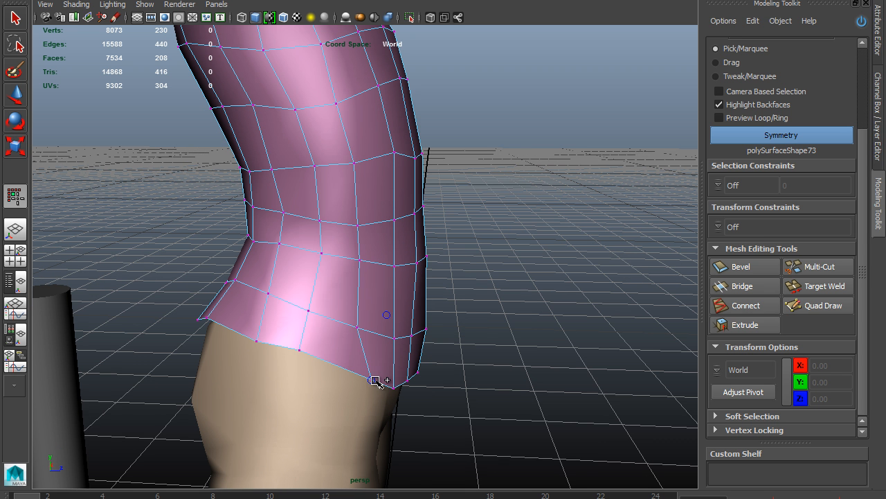
pyautogui.keyDown('ctrl'); pyautogui.keyDown('shift'); pyautogui.moveTo(304, 343); pyautogui.dragTo(311, 317, button='middle'); pyautogui.keyUp('shift'); pyautogui.keyUp('ctrl')
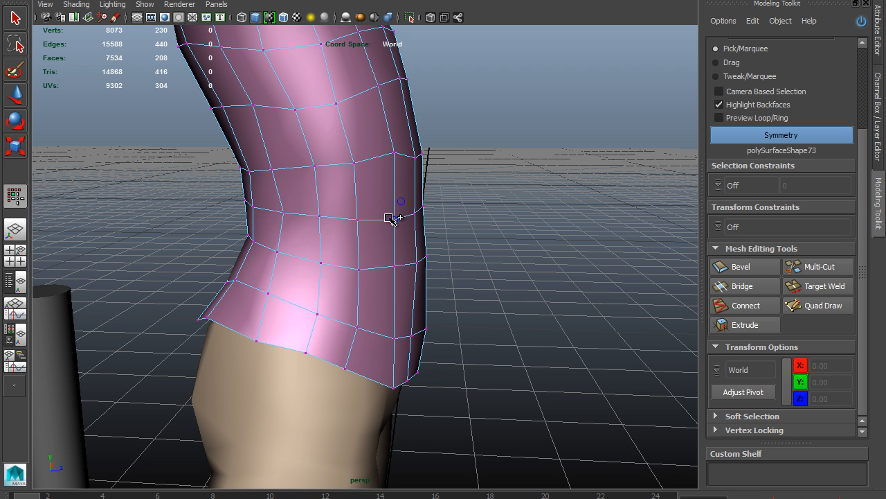
# Step: Switch to edge selection and delete the two outer edge loops arching over the shirt's lower back
pyautogui.keyDown('alt'); pyautogui.moveTo(395, 182); pyautogui.dragTo(403, 305); pyautogui.keyUp('alt')
pyautogui.moveTo(370, 246); pyautogui.dragTo(370, 210, button='right')
pyautogui.click(355, 229)
pyautogui.click(347, 285)
pyautogui.click(409, 293)
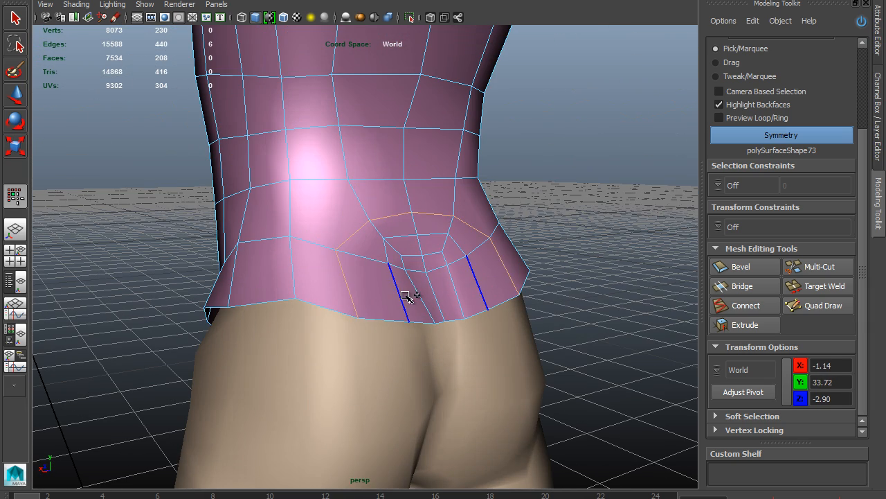
pyautogui.doubleClick(408, 244)
pyautogui.keyDown('shift'); pyautogui.moveTo(408, 244); pyautogui.dragTo(360, 268, button='right'); pyautogui.keyUp('shift')
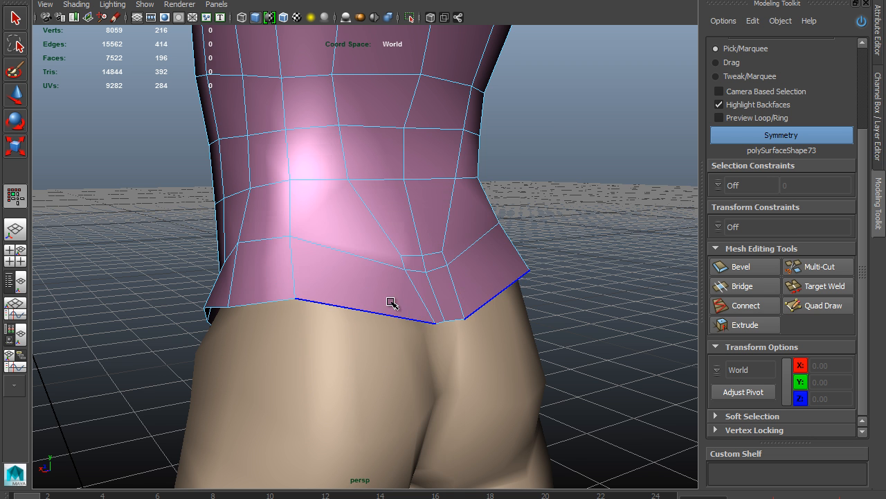
# Step: Delete the remaining small arch of edges around the center line of the shirt's lower back
pyautogui.keyDown('alt'); pyautogui.moveTo(376, 281); pyautogui.dragTo(395, 320); pyautogui.keyUp('alt')
pyautogui.click(354, 331)
pyautogui.click(341, 294)
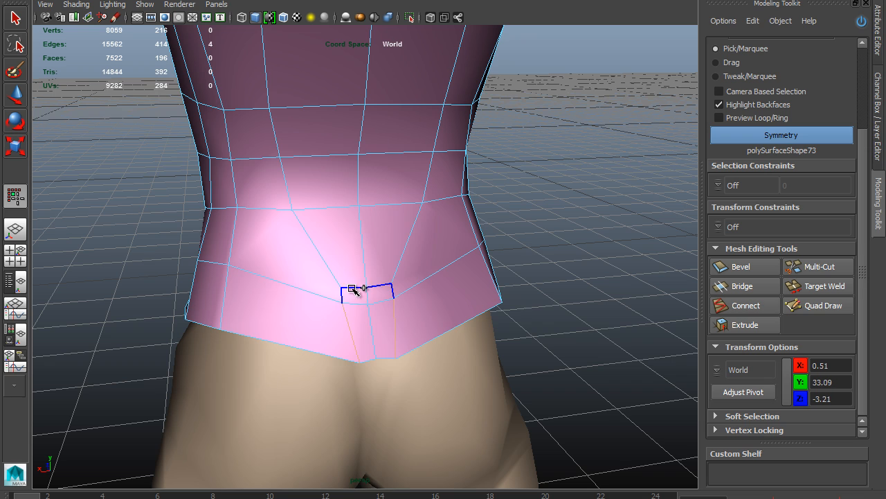
pyautogui.keyDown('shift'); pyautogui.moveTo(359, 303); pyautogui.dragTo(312, 331, button='right'); pyautogui.keyUp('shift')
pyautogui.keyDown('alt'); pyautogui.moveTo(314, 333); pyautogui.dragTo(396, 300); pyautogui.keyUp('alt')
pyautogui.hotkey('ctrl', 'z')
pyautogui.press('w')
pyautogui.keyDown('shift'); pyautogui.moveTo(394, 292); pyautogui.dragTo(352, 313, button='right'); pyautogui.keyUp('shift')
pyautogui.keyDown('alt'); pyautogui.moveTo(353, 312); pyautogui.dragTo(348, 320); pyautogui.keyUp('alt')
# Step: Switch to vertex selection and spread the mirrored vertices of the lower back and back hem away from the center
pyautogui.moveTo(375, 296); pyautogui.dragTo(308, 277, button='right')
pyautogui.click(376, 293)
pyautogui.moveTo(366, 330); pyautogui.dragTo(299, 322, button='middle')
pyautogui.click(392, 343)
pyautogui.keyDown('ctrl'); pyautogui.keyDown('shift'); pyautogui.moveTo(383, 379); pyautogui.dragTo(285, 372, button='middle'); pyautogui.keyUp('shift'); pyautogui.keyUp('ctrl')
pyautogui.click(317, 296)
pyautogui.keyDown('ctrl'); pyautogui.keyDown('shift'); pyautogui.moveTo(340, 322); pyautogui.dragTo(411, 342, button='middle'); pyautogui.keyUp('shift'); pyautogui.keyUp('ctrl')
pyautogui.click(325, 340)
pyautogui.hotkey('ctrl', 'z')
pyautogui.click(331, 323)
pyautogui.click(405, 263)
# Step: Slide the mirrored vertices of the lower back rows to level them out toward the sides
pyautogui.keyDown('ctrl'); pyautogui.keyDown('shift'); pyautogui.moveTo(327, 199); pyautogui.dragTo(328, 206, button='middle'); pyautogui.keyUp('shift'); pyautogui.keyUp('ctrl')
pyautogui.keyDown('ctrl'); pyautogui.keyDown('shift'); pyautogui.moveTo(398, 271); pyautogui.dragTo(395, 250, button='middle'); pyautogui.keyUp('shift'); pyautogui.keyUp('ctrl')
pyautogui.keyDown('ctrl'); pyautogui.keyDown('shift'); pyautogui.moveTo(335, 273); pyautogui.dragTo(336, 264, button='middle'); pyautogui.keyUp('shift'); pyautogui.keyUp('ctrl')
pyautogui.keyDown('ctrl'); pyautogui.keyDown('shift'); pyautogui.moveTo(377, 207); pyautogui.dragTo(375, 217, button='middle'); pyautogui.keyUp('shift'); pyautogui.keyUp('ctrl')
pyautogui.keyDown('ctrl'); pyautogui.keyDown('shift'); pyautogui.moveTo(322, 221); pyautogui.dragTo(317, 229, button='middle'); pyautogui.keyUp('shift'); pyautogui.keyUp('ctrl')
pyautogui.keyDown('ctrl'); pyautogui.keyDown('shift'); pyautogui.moveTo(266, 211); pyautogui.dragTo(265, 222, button='middle'); pyautogui.keyUp('shift'); pyautogui.keyUp('ctrl')
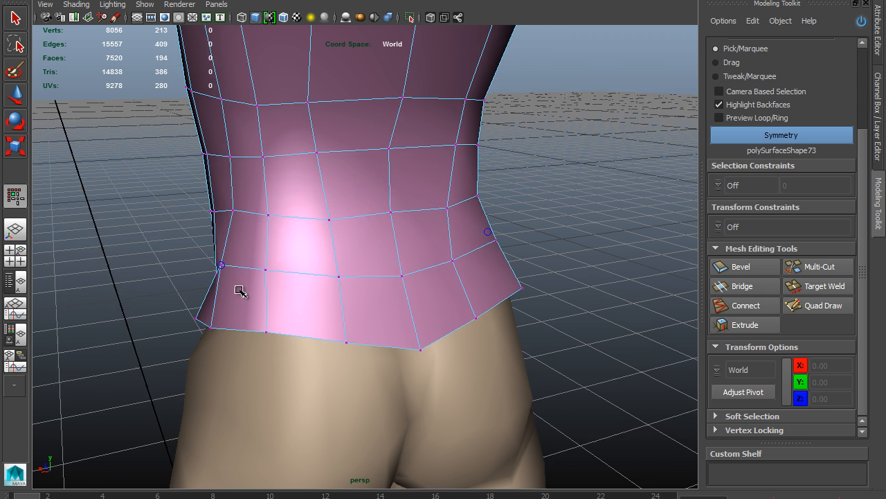
# Step: Slide the mirrored vertices on the shirt's side and back waist into a smoother column flow
pyautogui.keyDown('alt'); pyautogui.moveTo(235, 291); pyautogui.dragTo(354, 291); pyautogui.keyUp('alt')
pyautogui.keyDown('ctrl'); pyautogui.keyDown('shift'); pyautogui.moveTo(348, 178); pyautogui.dragTo(351, 177, button='middle'); pyautogui.keyUp('shift'); pyautogui.keyUp('ctrl')
pyautogui.keyDown('alt'); pyautogui.moveTo(385, 170); pyautogui.dragTo(337, 173); pyautogui.keyUp('alt')
pyautogui.keyDown('alt'); pyautogui.moveTo(337, 172); pyautogui.dragTo(352, 212, button='middle'); pyautogui.keyUp('alt')
pyautogui.keyDown('ctrl'); pyautogui.keyDown('shift'); pyautogui.moveTo(404, 236); pyautogui.dragTo(398, 236, button='middle'); pyautogui.keyUp('shift'); pyautogui.keyUp('ctrl')
pyautogui.keyDown('ctrl'); pyautogui.keyDown('shift'); pyautogui.moveTo(399, 191); pyautogui.dragTo(390, 194, button='middle'); pyautogui.keyUp('shift'); pyautogui.keyUp('ctrl')
pyautogui.keyDown('ctrl'); pyautogui.keyDown('shift'); pyautogui.moveTo(395, 151); pyautogui.dragTo(388, 144, button='middle'); pyautogui.keyUp('shift'); pyautogui.keyUp('ctrl')
pyautogui.keyDown('ctrl'); pyautogui.keyDown('shift'); pyautogui.moveTo(394, 252); pyautogui.dragTo(392, 254, button='middle'); pyautogui.keyUp('shift'); pyautogui.keyUp('ctrl')
# Step: Examine the shirt's back, shoulders and neckline topology from several sides
pyautogui.keyDown('alt'); pyautogui.moveTo(392, 287); pyautogui.dragTo(392, 264); pyautogui.keyUp('alt')
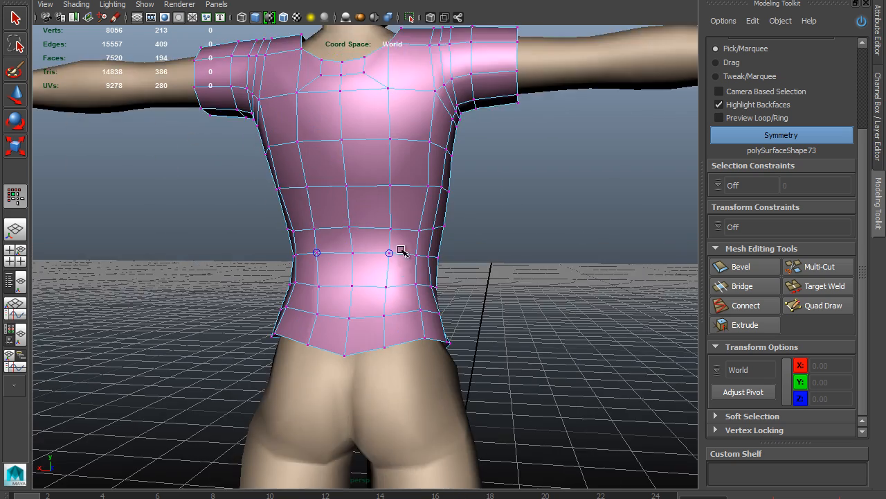
pyautogui.keyDown('alt'); pyautogui.moveTo(392, 264); pyautogui.dragTo(402, 269, button='right'); pyautogui.keyUp('alt')
pyautogui.keyDown('alt'); pyautogui.moveTo(402, 269); pyautogui.dragTo(398, 322, button='middle'); pyautogui.keyUp('alt')
pyautogui.keyDown('alt'); pyautogui.moveTo(367, 290); pyautogui.dragTo(377, 337, button='middle'); pyautogui.keyUp('alt')
pyautogui.keyDown('alt'); pyautogui.moveTo(377, 337); pyautogui.dragTo(392, 368); pyautogui.keyUp('alt')
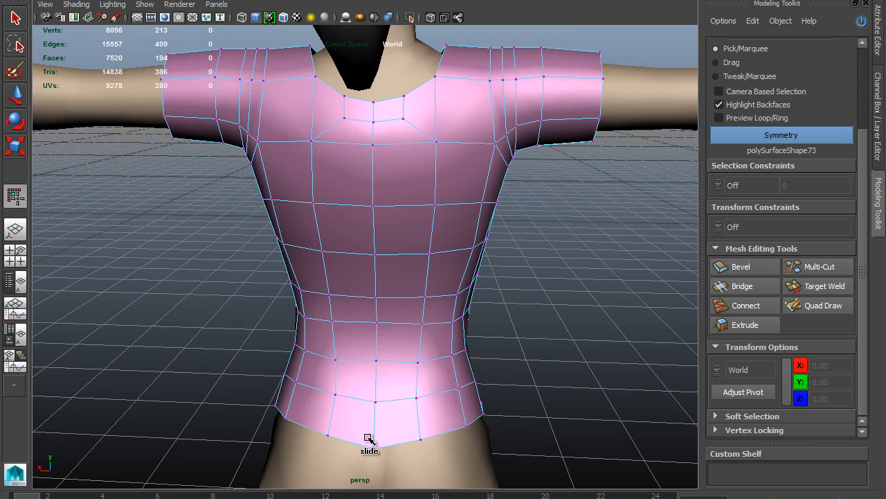
pyautogui.keyDown('alt'); pyautogui.moveTo(390, 321); pyautogui.dragTo(392, 402); pyautogui.keyUp('alt')
pyautogui.keyDown('alt'); pyautogui.moveTo(394, 298); pyautogui.dragTo(426, 154); pyautogui.keyUp('alt')
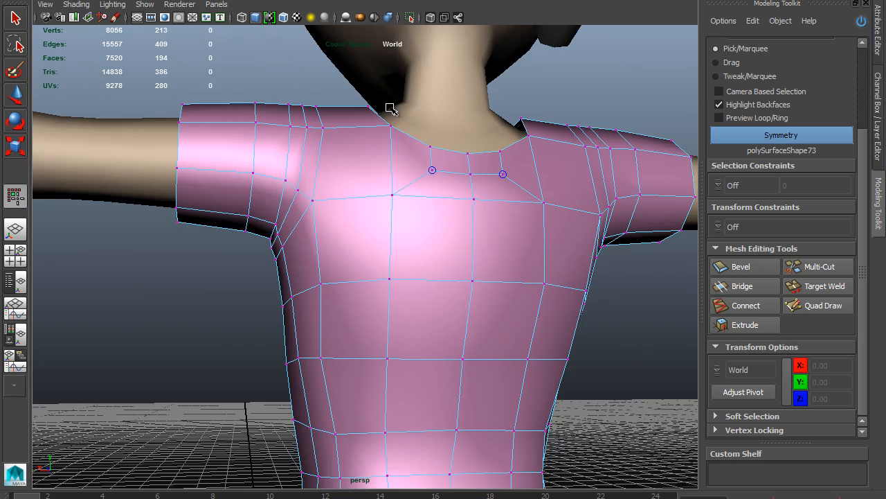
pyautogui.keyDown('alt'); pyautogui.moveTo(520, 187); pyautogui.dragTo(429, 205); pyautogui.keyUp('alt')
pyautogui.keyDown('alt'); pyautogui.moveTo(537, 194); pyautogui.dragTo(313, 214); pyautogui.keyUp('alt')
pyautogui.keyDown('alt'); pyautogui.moveTo(312, 214); pyautogui.dragTo(423, 204, button='right'); pyautogui.keyUp('alt')
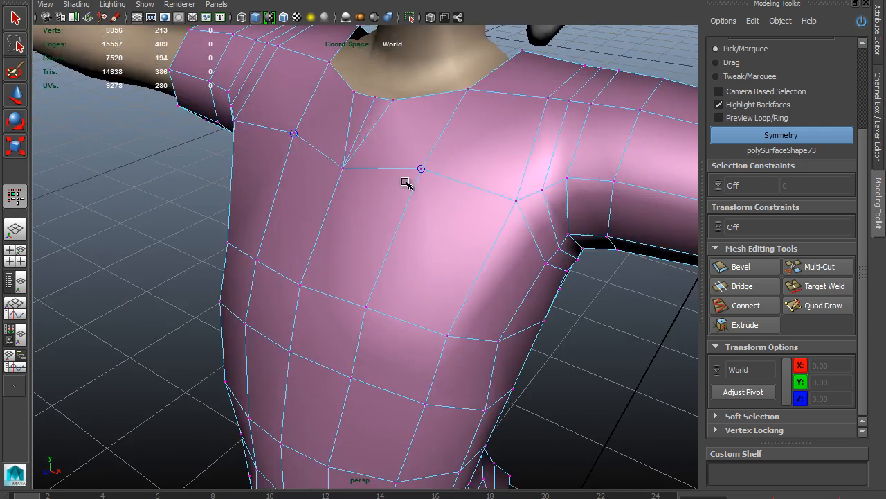
# Step: Switch to face selection and delete the two center triangles and the mirrored faces beside them at the front neckline
pyautogui.moveTo(365, 120); pyautogui.dragTo(364, 150, button='right')
pyautogui.click(361, 125)
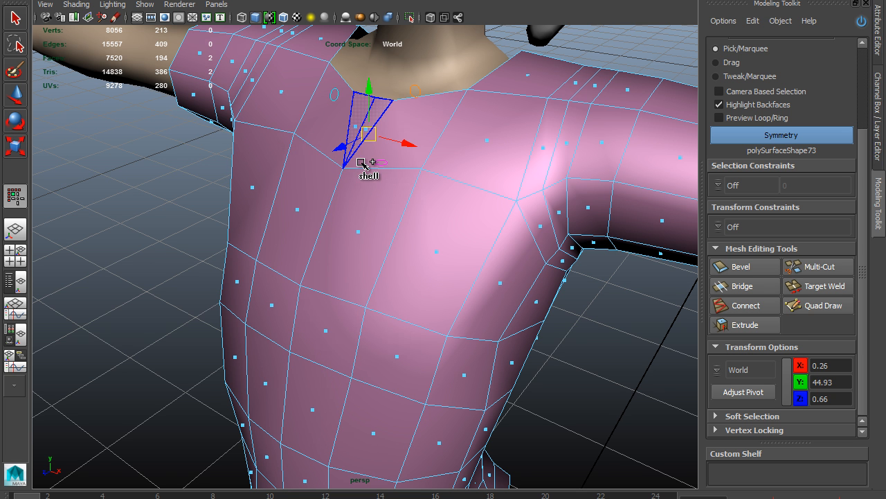
pyautogui.press('Delete')
pyautogui.click(418, 119)
pyautogui.press('Delete')
# Step: Switch to vertex selection and adjust the mirrored vertices near the armpits and at the corners of the front neckline
pyautogui.keyDown('alt'); pyautogui.moveTo(381, 197); pyautogui.dragTo(449, 177); pyautogui.keyUp('alt')
pyautogui.keyDown('alt'); pyautogui.moveTo(451, 175); pyautogui.dragTo(506, 211, button='middle'); pyautogui.keyUp('alt')
pyautogui.moveTo(453, 204); pyautogui.dragTo(402, 204, button='right')
pyautogui.click(451, 200)
pyautogui.moveTo(514, 203); pyautogui.dragTo(417, 253)
pyautogui.keyDown('ctrl'); pyautogui.keyDown('shift'); pyautogui.moveTo(416, 252); pyautogui.dragTo(436, 239, button='middle'); pyautogui.keyUp('shift'); pyautogui.keyUp('ctrl')
pyautogui.keyDown('alt'); pyautogui.moveTo(437, 239); pyautogui.dragTo(444, 165); pyautogui.keyUp('alt')
pyautogui.click(404, 222)
pyautogui.keyDown('alt'); pyautogui.moveTo(404, 222); pyautogui.dragTo(420, 202); pyautogui.keyUp('alt')
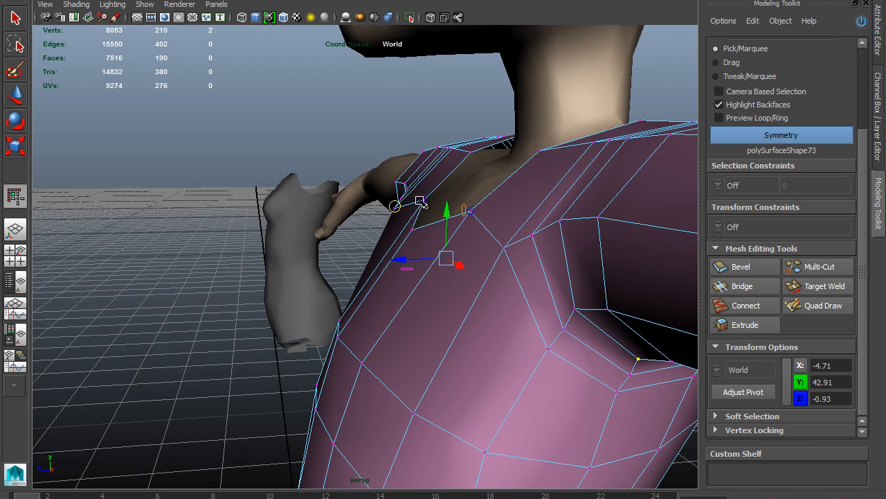
pyautogui.moveTo(380, 152); pyautogui.dragTo(367, 146, button='middle')
pyautogui.keyDown('alt'); pyautogui.moveTo(342, 187); pyautogui.dragTo(530, 198); pyautogui.keyUp('alt')
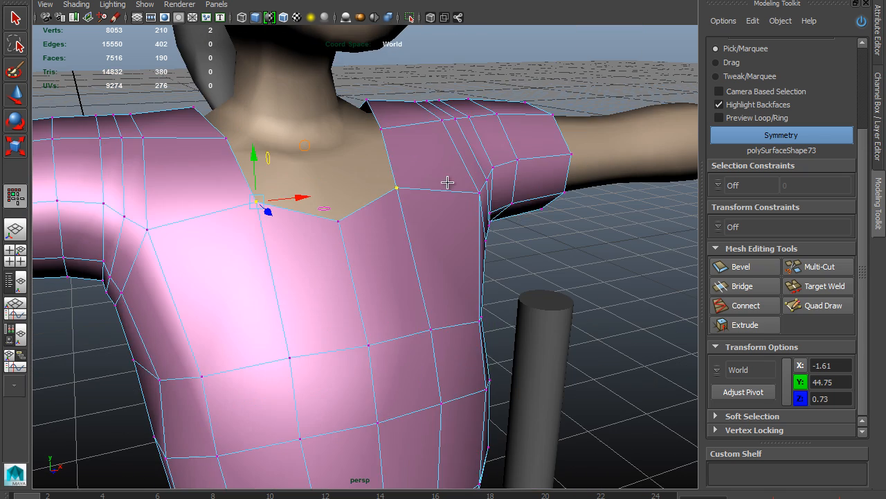
# Step: Leave component editing and select the shirt as a whole object
pyautogui.press('F8')
pyautogui.keyDown('alt'); pyautogui.moveTo(446, 253); pyautogui.dragTo(492, 218); pyautogui.keyUp('alt')
pyautogui.click(491, 218)
pyautogui.scroll(-3, 499, 236)
pyautogui.keyDown('alt'); pyautogui.moveTo(510, 259); pyautogui.dragTo(457, 171); pyautogui.keyUp('alt')
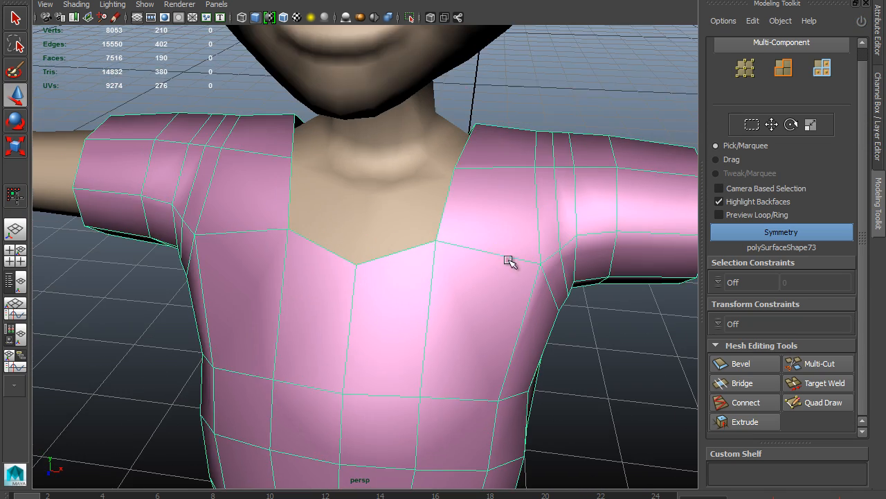
# Step: Select the ten mirrored border edges around the neckline, leaving out the two at the front center
pyautogui.click(458, 186)
pyautogui.keyDown('alt'); pyautogui.moveTo(496, 218); pyautogui.dragTo(450, 256); pyautogui.keyUp('alt')
pyautogui.keyDown('shift'); pyautogui.click(309, 274); pyautogui.keyUp('shift')
pyautogui.moveTo(309, 273)
pyautogui.keyDown('alt'); pyautogui.mouseDown()
pyautogui.moveTo(279, 277)
pyautogui.moveTo(305, 277)
pyautogui.mouseUp(); pyautogui.keyUp('alt')
pyautogui.keyDown('shift'); pyautogui.click(478, 112); pyautogui.keyUp('shift')
pyautogui.keyDown('alt'); pyautogui.moveTo(478, 113); pyautogui.dragTo(404, 222); pyautogui.keyUp('alt')
pyautogui.keyDown('shift'); pyautogui.click(436, 239); pyautogui.keyUp('shift')
pyautogui.keyDown('alt'); pyautogui.moveTo(487, 267); pyautogui.dragTo(339, 258, button='right'); pyautogui.keyUp('alt')
pyautogui.keyDown('alt'); pyautogui.moveTo(339, 258); pyautogui.dragTo(367, 269); pyautogui.keyUp('alt')
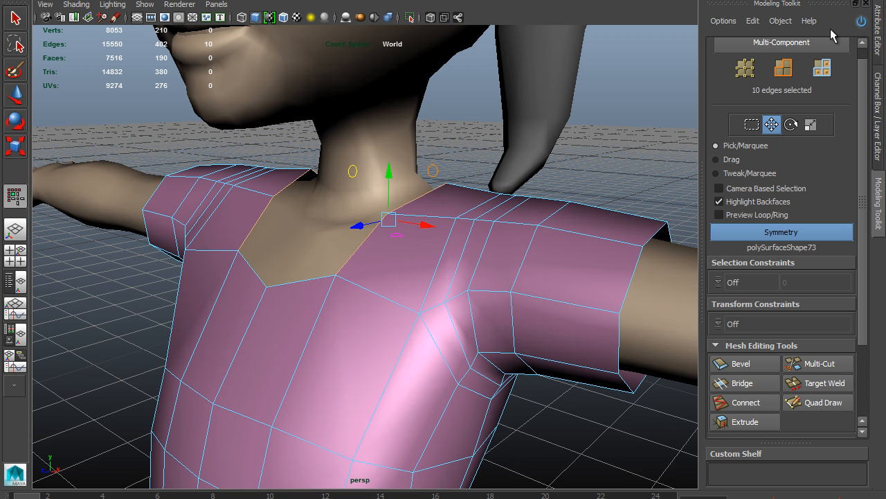
# Step: Extrude the selected neckline edges and raise them to form a standing collar band
pyautogui.keyDown('alt'); pyautogui.moveTo(311, 250); pyautogui.dragTo(389, 227); pyautogui.keyUp('alt')
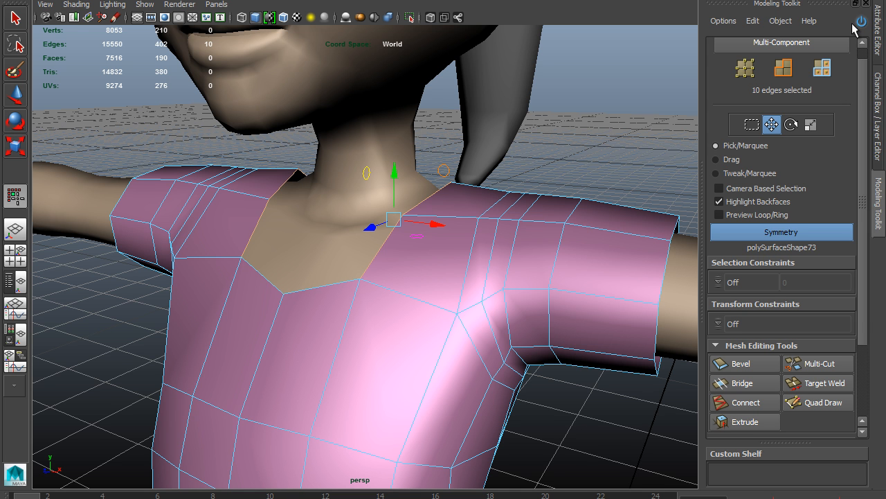
pyautogui.hotkey('ctrl', 'e')
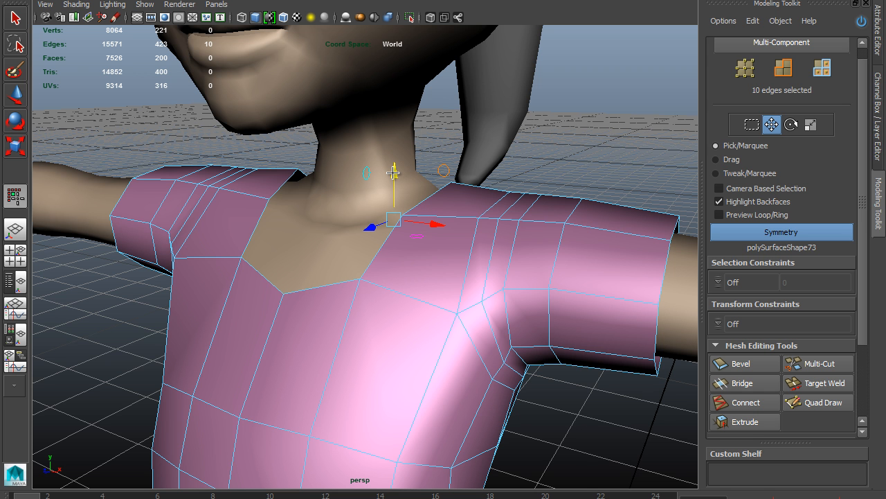
pyautogui.moveTo(392, 173); pyautogui.dragTo(395, 127)
pyautogui.keyDown('alt'); pyautogui.moveTo(436, 204); pyautogui.dragTo(357, 226); pyautogui.keyUp('alt')
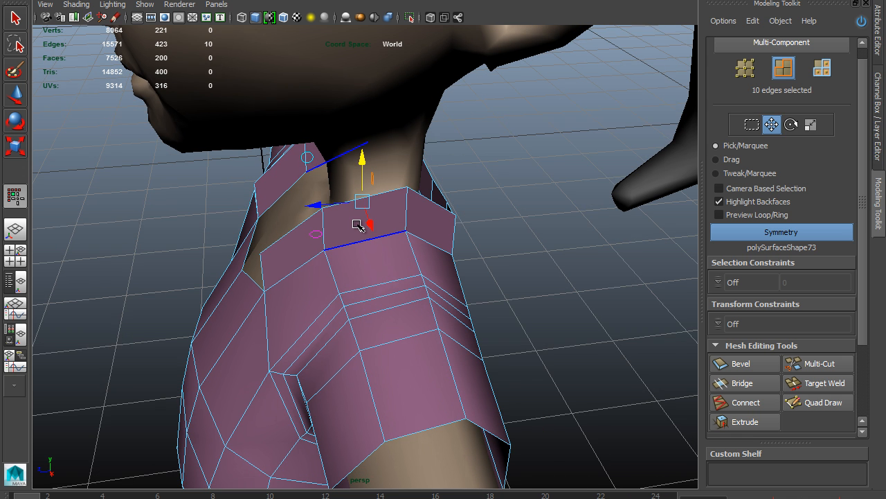
# Step: Extrude the collar's top edges again and scale them outward to form the collar's folded flap
pyautogui.press('r')
pyautogui.hotkey('ctrl', 'e')
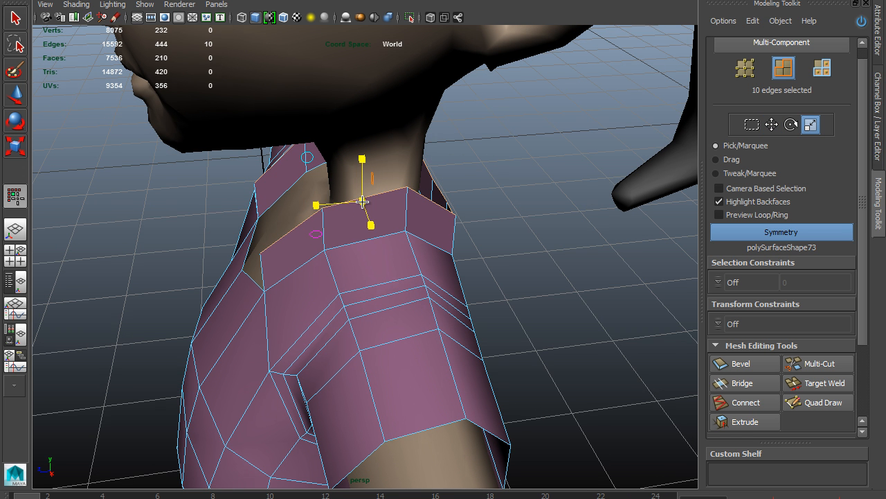
pyautogui.moveTo(363, 202); pyautogui.dragTo(462, 200)
pyautogui.press('w')
pyautogui.moveTo(460, 173); pyautogui.dragTo(464, 173)
pyautogui.moveTo(420, 126); pyautogui.dragTo(254, 145)
# Step: Switch to vertex selection and lower the mirrored outer collar flap vertices on top of the shoulders
pyautogui.press('F9')
pyautogui.click(275, 157)
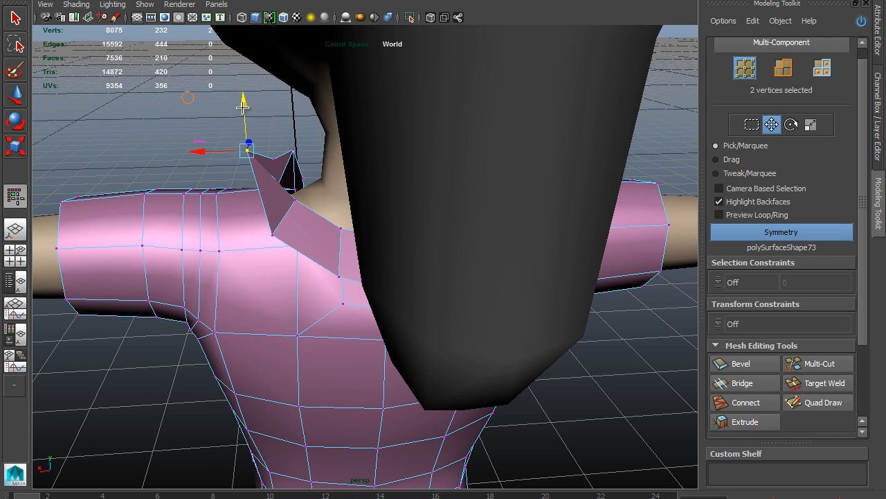
pyautogui.keyDown('alt'); pyautogui.moveTo(248, 157); pyautogui.dragTo(331, 217); pyautogui.keyUp('alt')
pyautogui.click(348, 197)
pyautogui.keyDown('shift'); pyautogui.click(339, 223); pyautogui.keyUp('shift')
pyautogui.moveTo(340, 168); pyautogui.dragTo(339, 193)
pyautogui.keyDown('alt'); pyautogui.moveTo(299, 223); pyautogui.dragTo(507, 221); pyautogui.keyUp('alt')
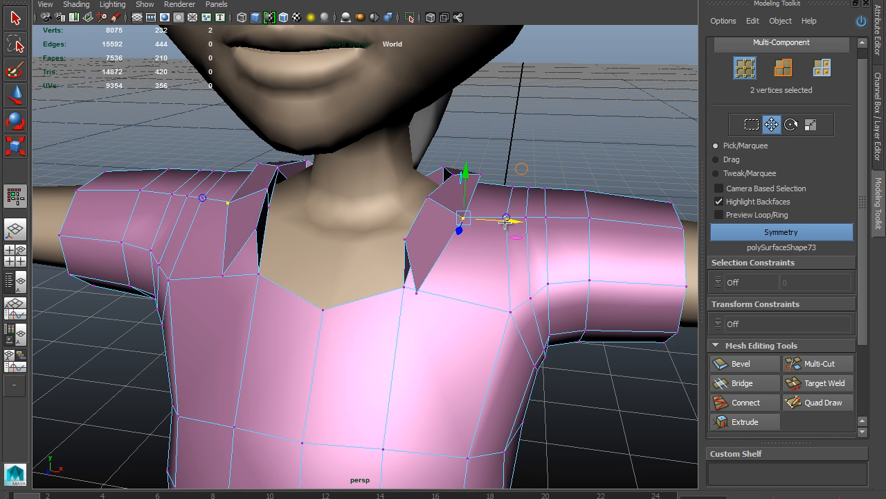
# Step: Lower further mirrored collar vertices at the neck's sides to bring the flap down onto the shoulders
pyautogui.click(437, 198)
pyautogui.moveTo(430, 150); pyautogui.dragTo(430, 164)
pyautogui.keyDown('alt'); pyautogui.moveTo(397, 199); pyautogui.dragTo(477, 214); pyautogui.keyUp('alt')
pyautogui.click(472, 214)
pyautogui.moveTo(474, 171); pyautogui.dragTo(430, 204)
pyautogui.keyDown('alt'); pyautogui.moveTo(431, 203); pyautogui.dragTo(217, 260); pyautogui.keyUp('alt')
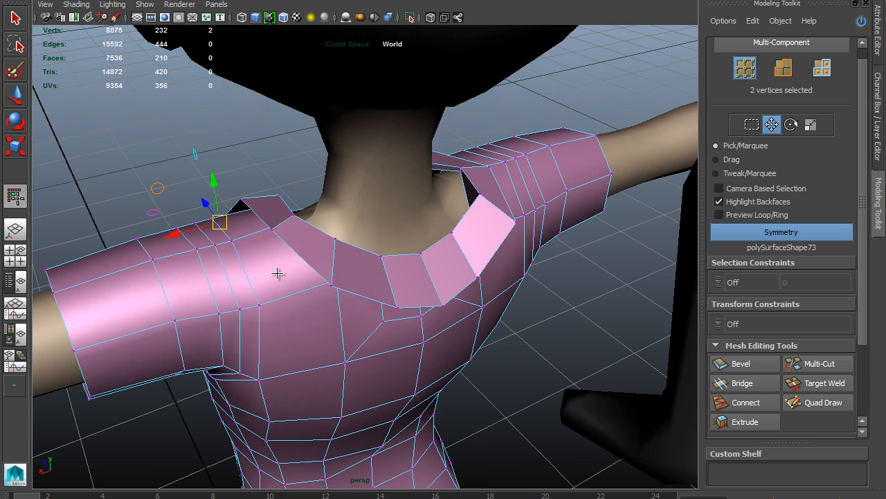
# Step: Reposition the mirrored outer flap vertices at the back of the collar and lower the pair at the neck's side
pyautogui.click(338, 280)
pyautogui.keyDown('alt'); pyautogui.moveTo(338, 281); pyautogui.dragTo(319, 313); pyautogui.keyUp('alt')
pyautogui.moveTo(319, 313); pyautogui.dragTo(294, 292, button='middle')
pyautogui.click(360, 328)
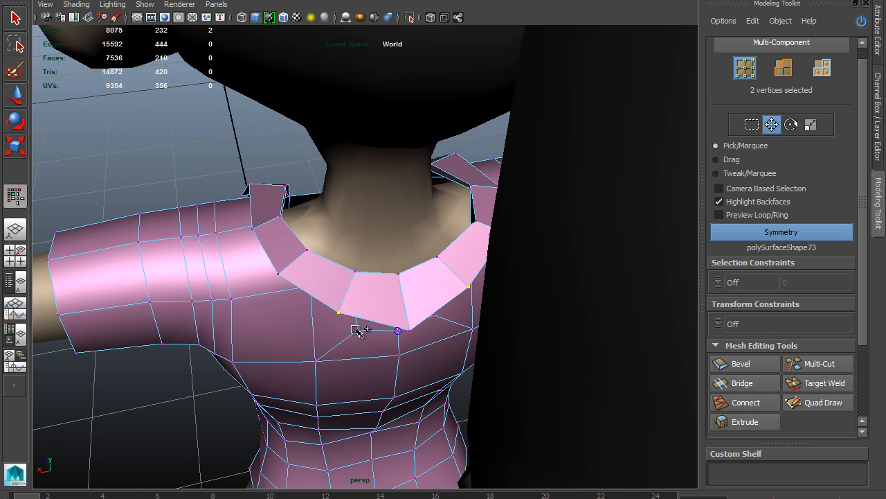
pyautogui.keyDown('alt'); pyautogui.moveTo(358, 326); pyautogui.dragTo(455, 271); pyautogui.keyUp('alt')
pyautogui.moveTo(457, 310); pyautogui.dragTo(446, 294, button='middle')
pyautogui.keyDown('alt'); pyautogui.moveTo(427, 298); pyautogui.dragTo(458, 256); pyautogui.keyUp('alt')
pyautogui.click(374, 160)
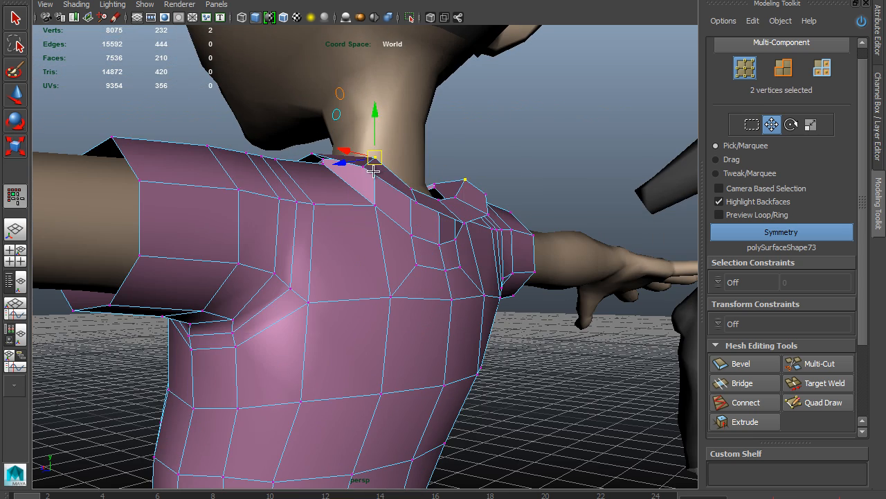
pyautogui.moveTo(374, 113); pyautogui.dragTo(373, 129)
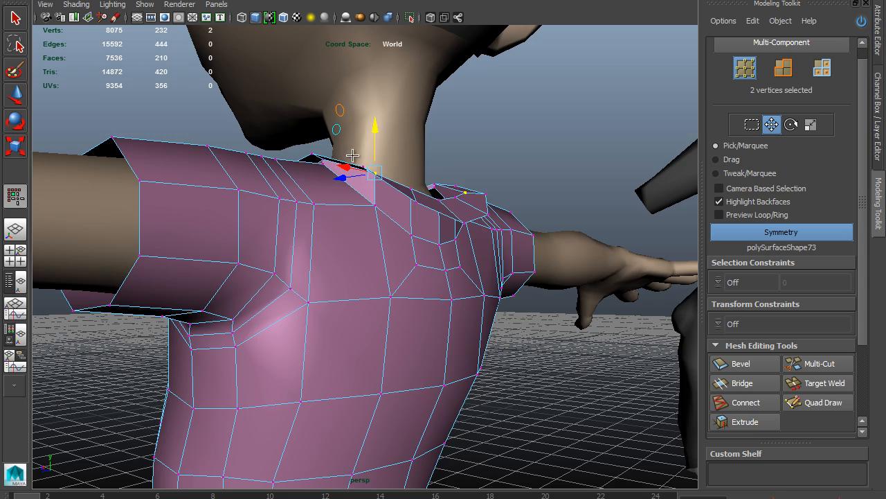
# Step: Lower the mirrored collar flap vertices beside the neck closer to the shoulders
pyautogui.keyDown('alt'); pyautogui.moveTo(361, 202); pyautogui.dragTo(311, 191); pyautogui.keyUp('alt')
pyautogui.click(316, 178)
pyautogui.moveTo(313, 141); pyautogui.dragTo(313, 152)
# Step: Extrude the collar flap's outer edges to give it a rim, and select the flap faces on top of both shoulders
pyautogui.keyDown('alt'); pyautogui.moveTo(335, 184); pyautogui.dragTo(461, 201); pyautogui.keyUp('alt')
pyautogui.moveTo(461, 201); pyautogui.dragTo(476, 187, button='right')
pyautogui.click(477, 187)
pyautogui.keyDown('shift'); pyautogui.click(445, 250); pyautogui.keyUp('shift')
pyautogui.keyDown('alt'); pyautogui.moveTo(445, 251); pyautogui.dragTo(409, 263); pyautogui.keyUp('alt')
pyautogui.keyDown('shift'); pyautogui.click(410, 262); pyautogui.keyUp('shift')
pyautogui.keyDown('shift'); pyautogui.click(402, 255); pyautogui.keyUp('shift')
pyautogui.keyDown('alt'); pyautogui.moveTo(333, 263); pyautogui.dragTo(432, 213); pyautogui.keyUp('alt')
pyautogui.moveTo(441, 202); pyautogui.dragTo(437, 234, button='right')
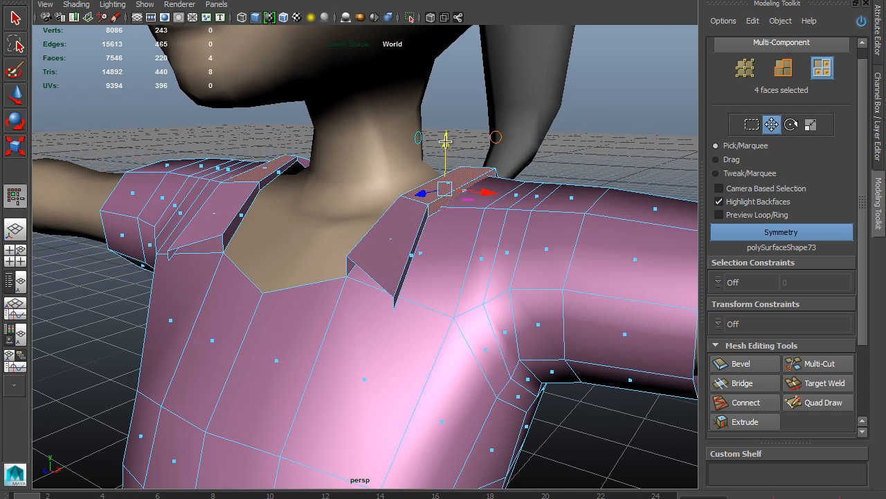
# Step: Switch to vertex selection and reposition the mirrored vertices along the collar rim at the front and shoulders
pyautogui.keyDown('alt'); pyautogui.moveTo(446, 141); pyautogui.dragTo(297, 212); pyautogui.keyUp('alt')
pyautogui.rightClick(258, 247)
pyautogui.moveTo(266, 270); pyautogui.dragTo(474, 208)
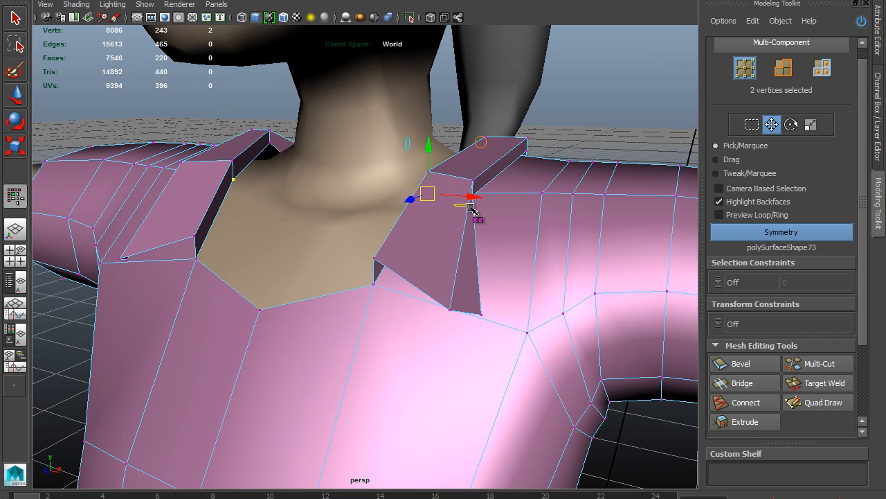
pyautogui.moveTo(480, 203); pyautogui.dragTo(230, 198)
pyautogui.moveTo(231, 198); pyautogui.dragTo(236, 180, button='middle')
pyautogui.moveTo(237, 143); pyautogui.dragTo(214, 163)
pyautogui.moveTo(191, 193); pyautogui.dragTo(178, 192)
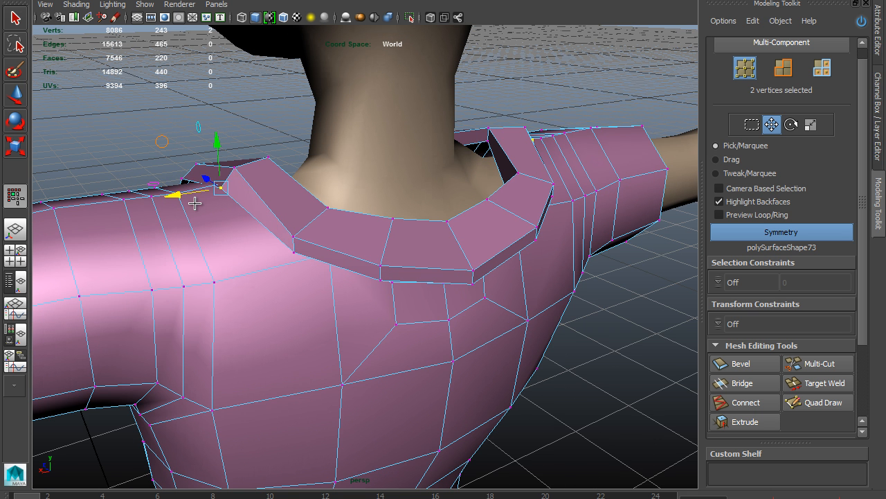
# Step: Return to object mode and examine the shirt and its folded collar from several angles
pyautogui.keyDown('alt'); pyautogui.moveTo(297, 247); pyautogui.dragTo(277, 262); pyautogui.keyUp('alt')
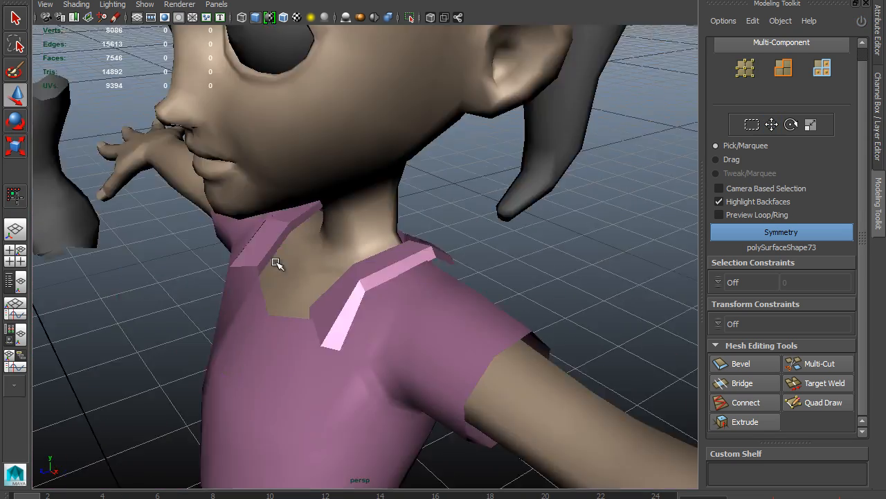
pyautogui.keyDown('alt'); pyautogui.moveTo(278, 261); pyautogui.dragTo(156, 272, button='right'); pyautogui.keyUp('alt')
pyautogui.keyDown('alt'); pyautogui.moveTo(156, 272); pyautogui.dragTo(293, 297); pyautogui.keyUp('alt')
pyautogui.keyDown('alt'); pyautogui.moveTo(293, 297); pyautogui.dragTo(362, 294, button='right'); pyautogui.keyUp('alt')
pyautogui.click(362, 295)
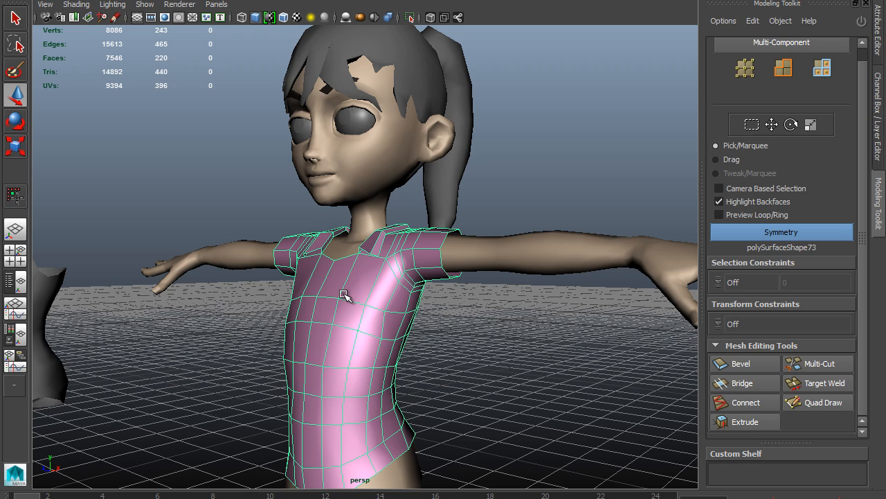
pyautogui.keyDown('alt'); pyautogui.moveTo(359, 289); pyautogui.dragTo(346, 245, button='right'); pyautogui.keyUp('alt')
pyautogui.keyDown('alt'); pyautogui.moveTo(347, 245); pyautogui.dragTo(340, 273); pyautogui.keyUp('alt')
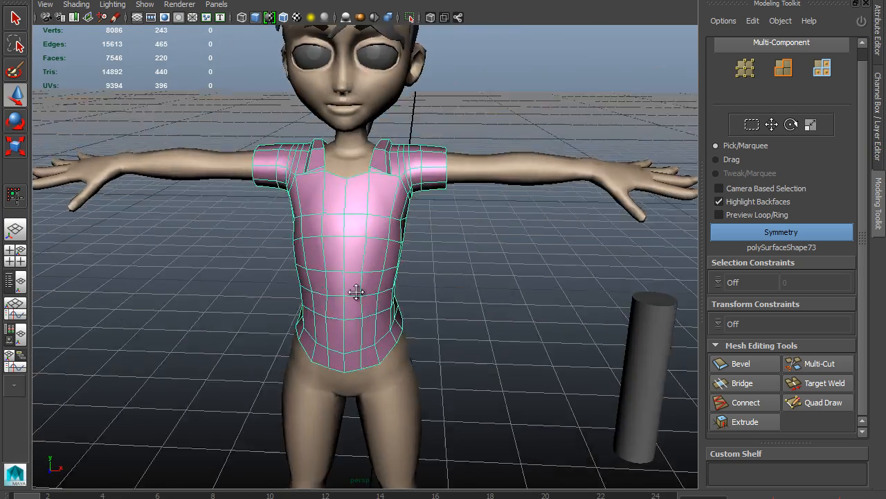
pyautogui.keyDown('alt'); pyautogui.moveTo(340, 273); pyautogui.dragTo(411, 332, button='right'); pyautogui.keyUp('alt')
pyautogui.keyDown('alt'); pyautogui.moveTo(412, 332); pyautogui.dragTo(426, 381); pyautogui.keyUp('alt')
pyautogui.keyDown('alt'); pyautogui.moveTo(426, 382); pyautogui.dragTo(438, 322, button='right'); pyautogui.keyUp('alt')
pyautogui.keyDown('alt'); pyautogui.moveTo(438, 322); pyautogui.dragTo(353, 199); pyautogui.keyUp('alt')
# Step: Select the open edge loops of both sleeves and extrude them inward toward the arms to give the hems thickness
pyautogui.click(358, 178)
pyautogui.press('w')
pyautogui.moveTo(380, 231)
pyautogui.keyDown('alt'); pyautogui.mouseDown()
pyautogui.moveTo(407, 218)
pyautogui.moveTo(469, 291)
pyautogui.moveTo(530, 307)
pyautogui.moveTo(475, 317)
pyautogui.moveTo(424, 286)
pyautogui.moveTo(469, 263)
pyautogui.moveTo(406, 291)
pyautogui.moveTo(348, 297)
pyautogui.moveTo(450, 299)
pyautogui.moveTo(397, 292)
pyautogui.moveTo(459, 209)
pyautogui.moveTo(441, 254)
pyautogui.moveTo(270, 255)
pyautogui.moveTo(326, 368)
pyautogui.moveTo(372, 268)
pyautogui.moveTo(237, 214)
pyautogui.moveTo(488, 208)
pyautogui.mouseUp(); pyautogui.keyUp('alt')
pyautogui.doubleClick(412, 223)
pyautogui.keyDown('shift'); pyautogui.rightClick(459, 209); pyautogui.keyUp('shift')
pyautogui.click(457, 235)
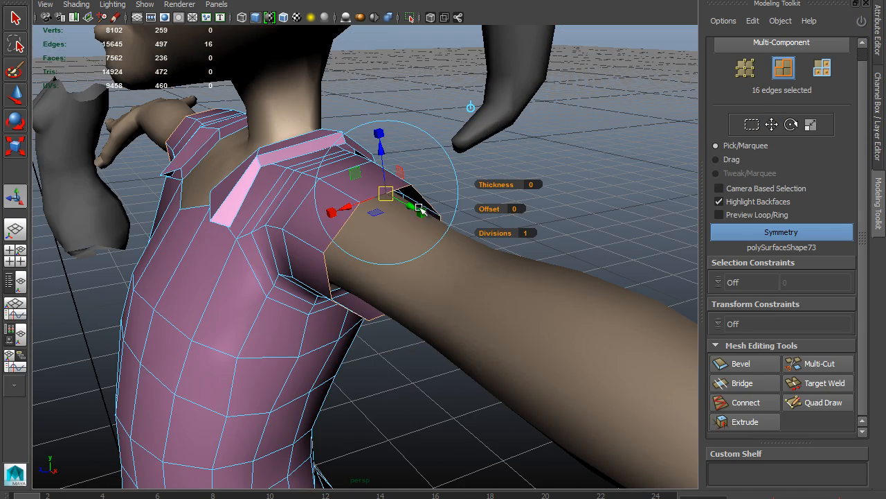
pyautogui.moveTo(381, 151); pyautogui.dragTo(468, 196)
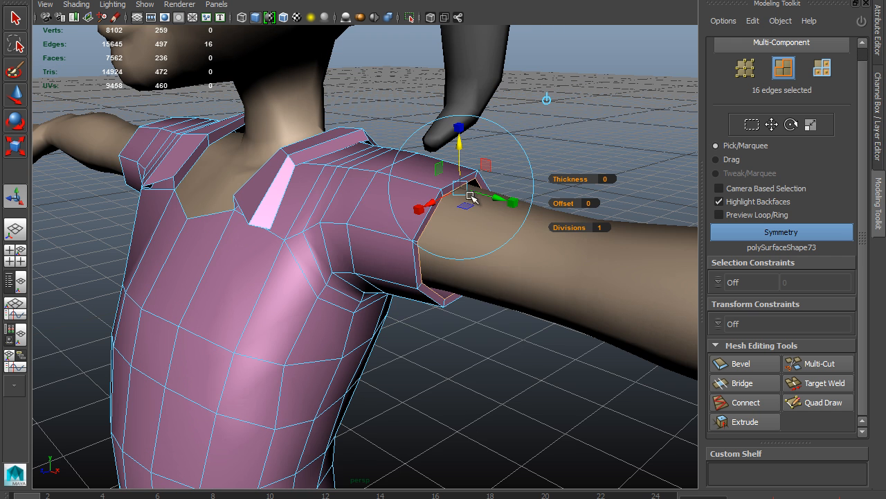
# Step: Extrude the sleeve opening edges again, push them back inside the sleeves, and return to object mode
pyautogui.keyDown('shift'); pyautogui.moveTo(469, 204); pyautogui.dragTo(467, 234, button='right'); pyautogui.keyUp('shift')
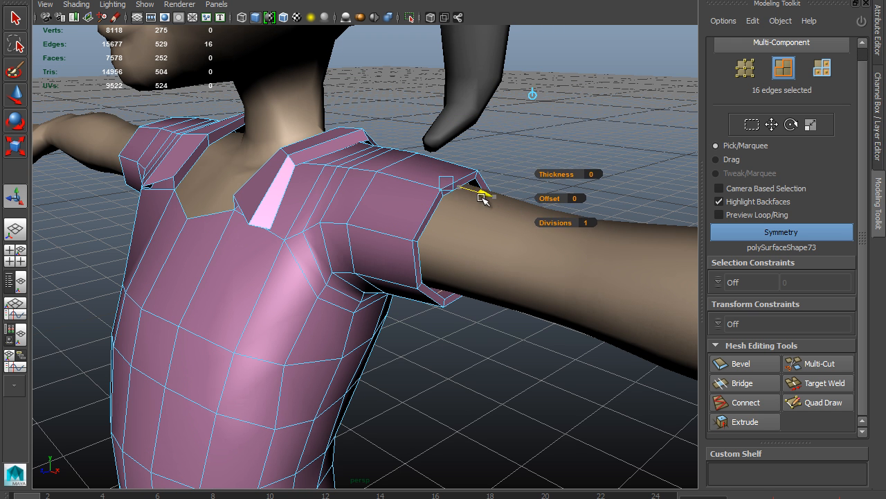
pyautogui.moveTo(459, 197); pyautogui.dragTo(414, 196)
pyautogui.moveTo(364, 202); pyautogui.dragTo(447, 178, button='right')
pyautogui.click(375, 240)
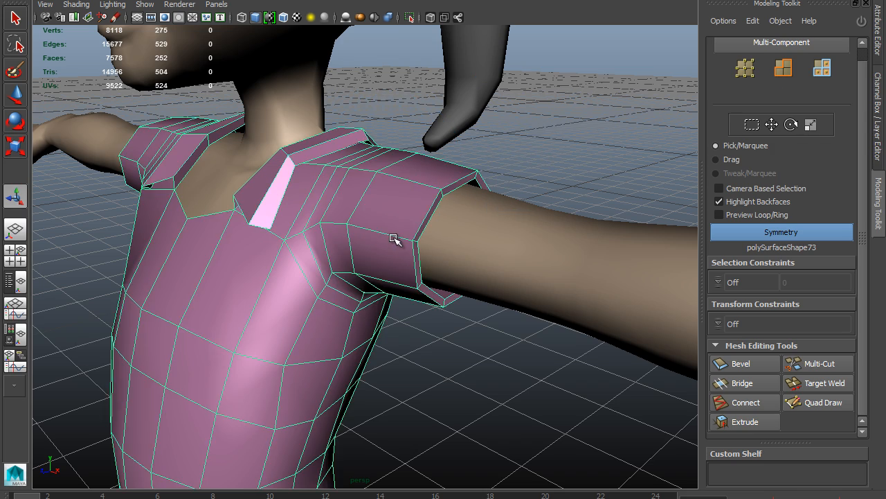
# Step: Preview the shirt smoothed and examine the sleeve opening up close
pyautogui.press('3')
pyautogui.click(580, 169)
pyautogui.keyDown('alt'); pyautogui.moveTo(480, 254); pyautogui.dragTo(386, 230); pyautogui.keyUp('alt')
pyautogui.keyDown('alt'); pyautogui.moveTo(336, 228); pyautogui.dragTo(491, 229, button='right'); pyautogui.keyUp('alt')
pyautogui.keyDown('alt'); pyautogui.moveTo(360, 183); pyautogui.dragTo(423, 157); pyautogui.keyUp('alt')
pyautogui.click(431, 141)
pyautogui.press('1')
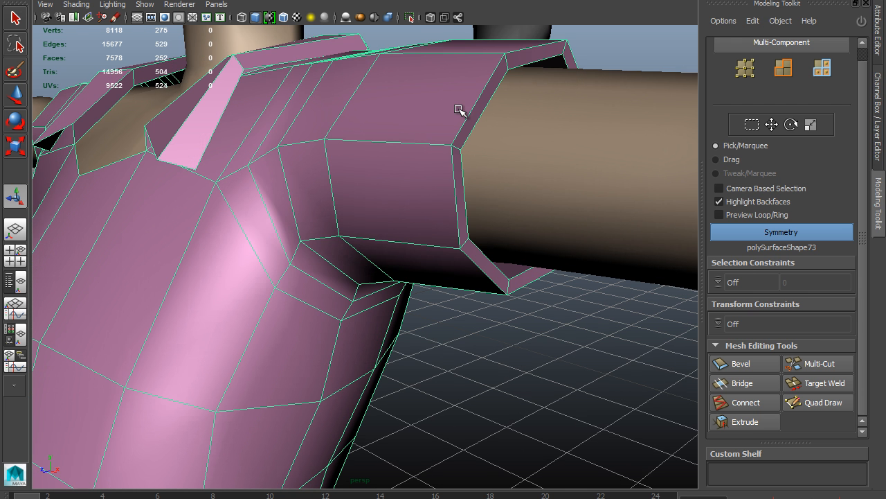
# Step: Insert an edge loop around the sleeve just behind its hem edge with Multi-Cut and check it in smooth preview
pyautogui.keyDown('alt'); pyautogui.moveTo(572, 239); pyautogui.dragTo(460, 279); pyautogui.keyUp('alt')
pyautogui.keyDown('alt'); pyautogui.moveTo(460, 279); pyautogui.dragTo(569, 270, button='right'); pyautogui.keyUp('alt')
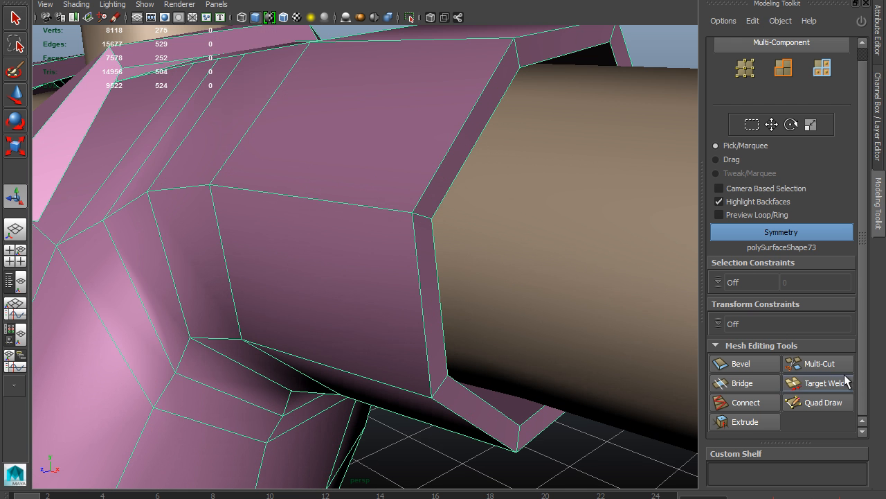
pyautogui.click(819, 367)
pyautogui.keyDown('alt'); pyautogui.moveTo(484, 305); pyautogui.dragTo(428, 278); pyautogui.keyUp('alt')
pyautogui.moveTo(428, 279); pyautogui.dragTo(490, 252)
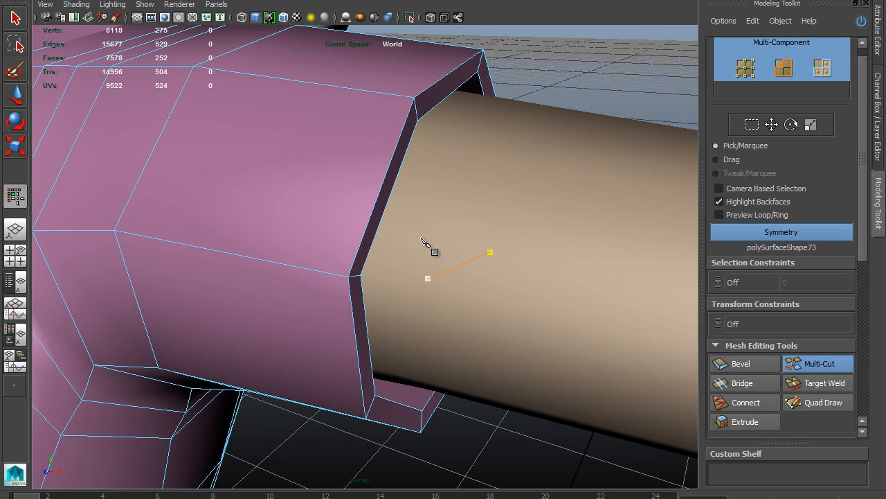
pyautogui.keyDown('ctrl'); pyautogui.click(404, 98); pyautogui.keyUp('ctrl')
pyautogui.keyDown('alt'); pyautogui.moveTo(461, 195); pyautogui.dragTo(403, 162, button='right'); pyautogui.keyUp('alt')
pyautogui.press('w')
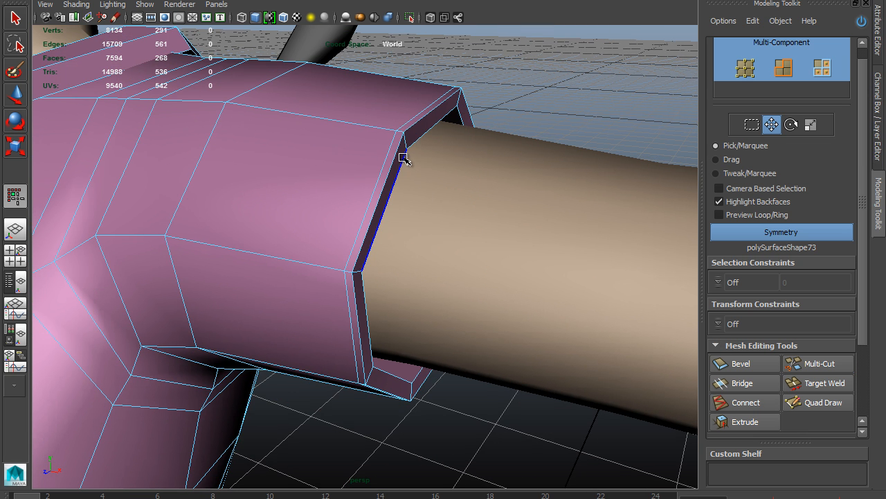
pyautogui.press('3')
pyautogui.press('1')
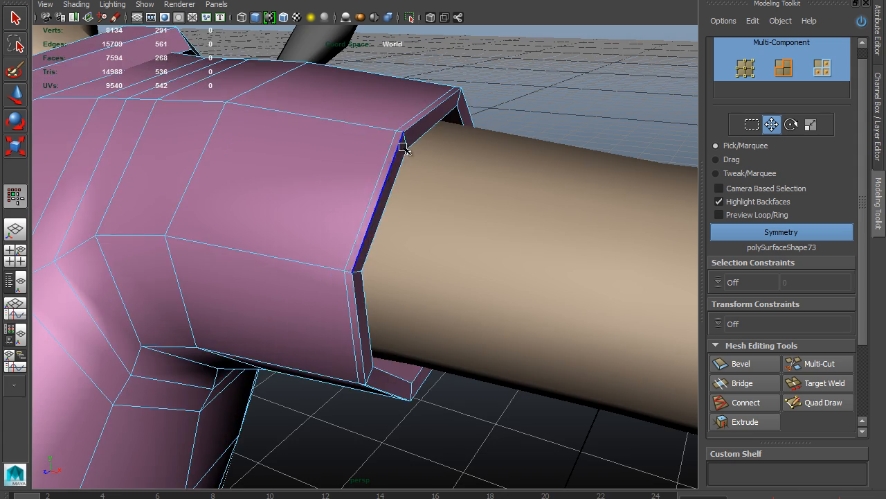
# Step: Insert two more edge loops around the rim of the sleeve opening with Multi-Cut
pyautogui.keyDown('alt'); pyautogui.moveTo(403, 142); pyautogui.dragTo(322, 146); pyautogui.keyUp('alt')
pyautogui.keyDown('alt'); pyautogui.moveTo(322, 147); pyautogui.dragTo(478, 162, button='middle'); pyautogui.keyUp('alt')
pyautogui.click(825, 364)
pyautogui.scroll(2, 574, 231)
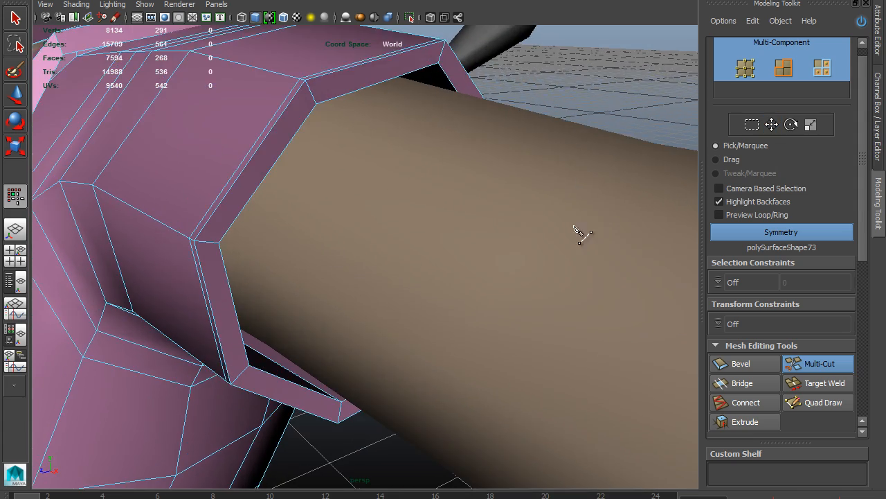
pyautogui.keyDown('alt'); pyautogui.moveTo(435, 96); pyautogui.dragTo(450, 256); pyautogui.keyUp('alt')
pyautogui.keyDown('alt'); pyautogui.moveTo(450, 256); pyautogui.dragTo(312, 125, button='middle'); pyautogui.keyUp('alt')
pyautogui.keyDown('alt'); pyautogui.moveTo(312, 126); pyautogui.dragTo(374, 93, button='right'); pyautogui.keyUp('alt')
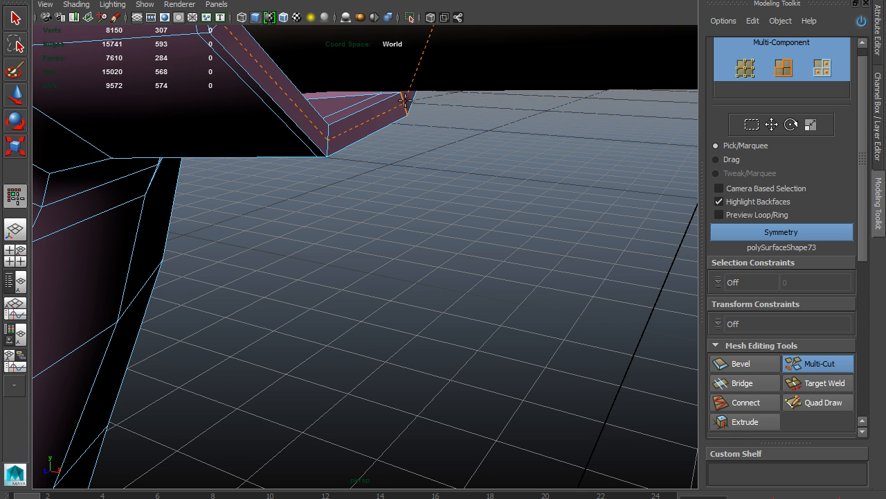
pyautogui.keyDown('alt'); pyautogui.moveTo(483, 164); pyautogui.dragTo(404, 197, button='right'); pyautogui.keyUp('alt')
# Step: Show the shirt smoothed, leave the cutting tool and examine the finished sleeve hem
pyautogui.press('3')
pyautogui.keyDown('alt'); pyautogui.moveTo(405, 197); pyautogui.dragTo(358, 189); pyautogui.keyUp('alt')
pyautogui.press('Escape')
pyautogui.press('w')
pyautogui.click(471, 169)
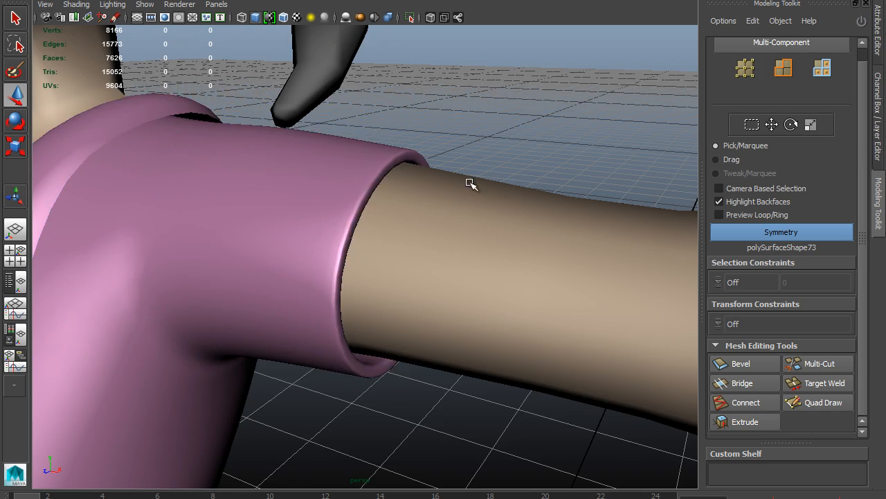
pyautogui.keyDown('alt'); pyautogui.moveTo(471, 172); pyautogui.dragTo(249, 185); pyautogui.keyUp('alt')
# Step: Select the shirt, switch to vertex selection, and shift the mirrored vertices of the rear hem forward
pyautogui.keyDown('alt'); pyautogui.moveTo(427, 209); pyautogui.dragTo(374, 89); pyautogui.keyUp('alt')
pyautogui.click(352, 159)
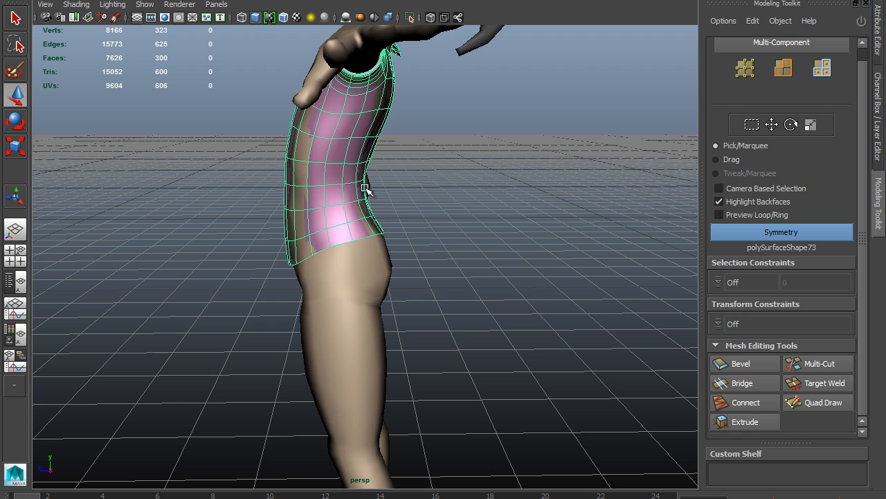
pyautogui.moveTo(374, 128)
pyautogui.keyDown('alt'); pyautogui.mouseDown()
pyautogui.moveTo(425, 187)
pyautogui.moveTo(311, 194)
pyautogui.moveTo(326, 194)
pyautogui.moveTo(378, 138)
pyautogui.mouseUp(); pyautogui.keyUp('alt')
pyautogui.moveTo(379, 139); pyautogui.dragTo(381, 167, button='right')
pyautogui.click(390, 169)
pyautogui.press('w')
pyautogui.keyDown('alt'); pyautogui.moveTo(359, 185); pyautogui.dragTo(359, 163); pyautogui.keyUp('alt')
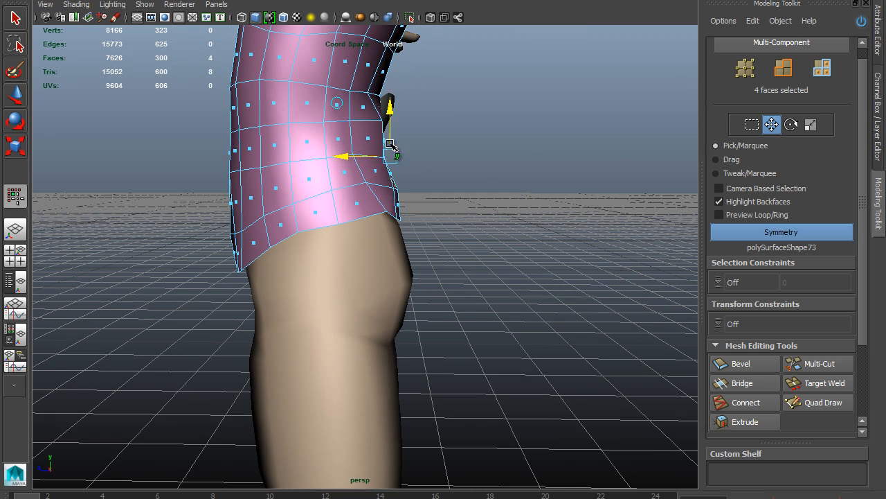
pyautogui.keyDown('alt'); pyautogui.moveTo(392, 123); pyautogui.dragTo(367, 138); pyautogui.keyUp('alt')
pyautogui.moveTo(367, 138); pyautogui.dragTo(350, 142, button='right')
pyautogui.click(362, 145)
pyautogui.keyDown('alt'); pyautogui.moveTo(362, 145); pyautogui.dragTo(392, 272); pyautogui.keyUp('alt')
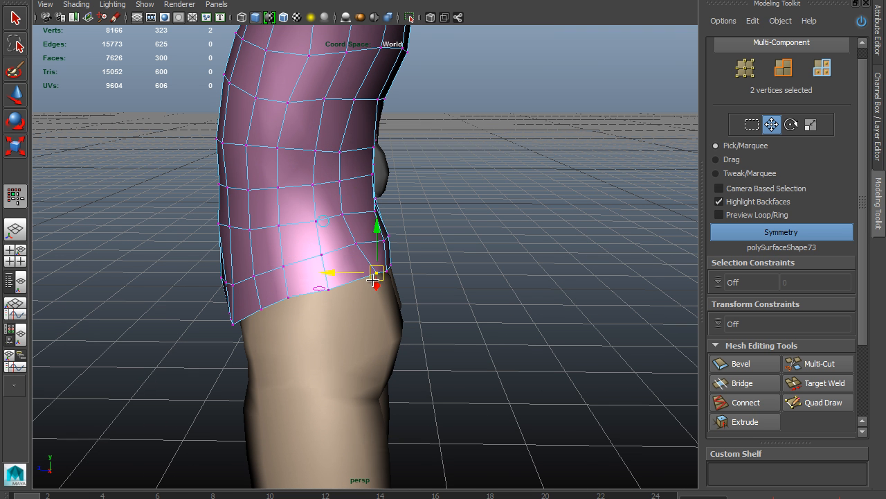
# Step: Reposition the vertices on the shirt's lower back and waist to even out the vertical edge flow
pyautogui.keyDown('alt'); pyautogui.moveTo(329, 266); pyautogui.dragTo(339, 138); pyautogui.keyUp('alt')
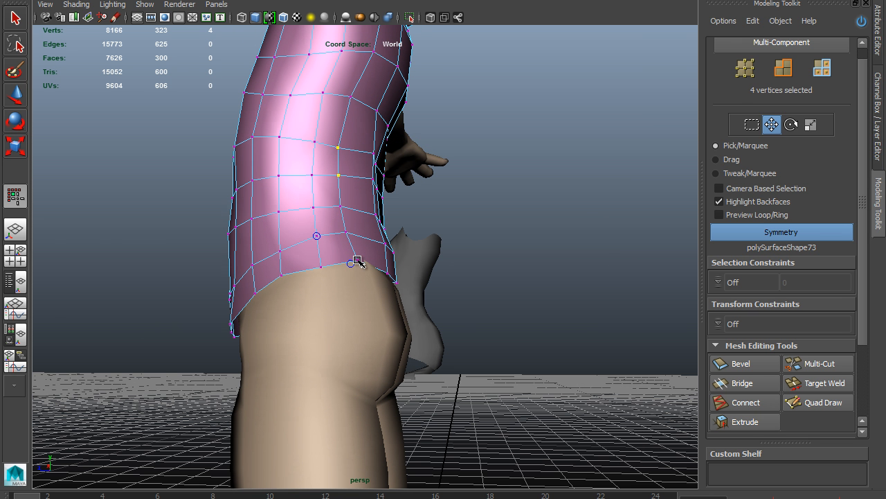
pyautogui.keyDown('alt'); pyautogui.moveTo(320, 257); pyautogui.dragTo(352, 265); pyautogui.keyUp('alt')
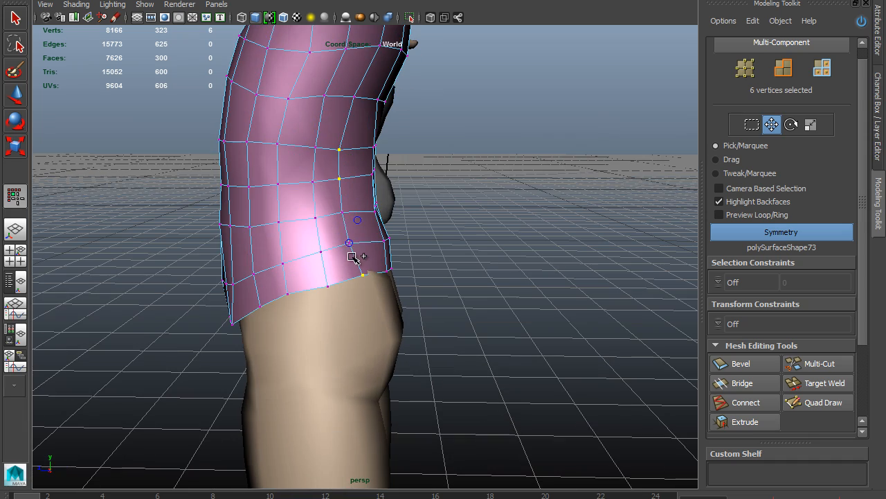
pyautogui.keyDown('alt'); pyautogui.moveTo(303, 212); pyautogui.dragTo(392, 209); pyautogui.keyUp('alt')
pyautogui.press('r')
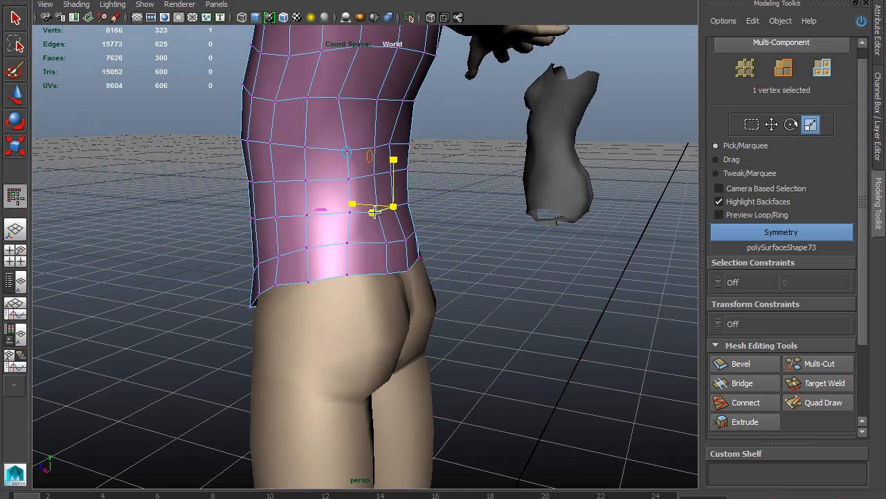
pyautogui.press('w')
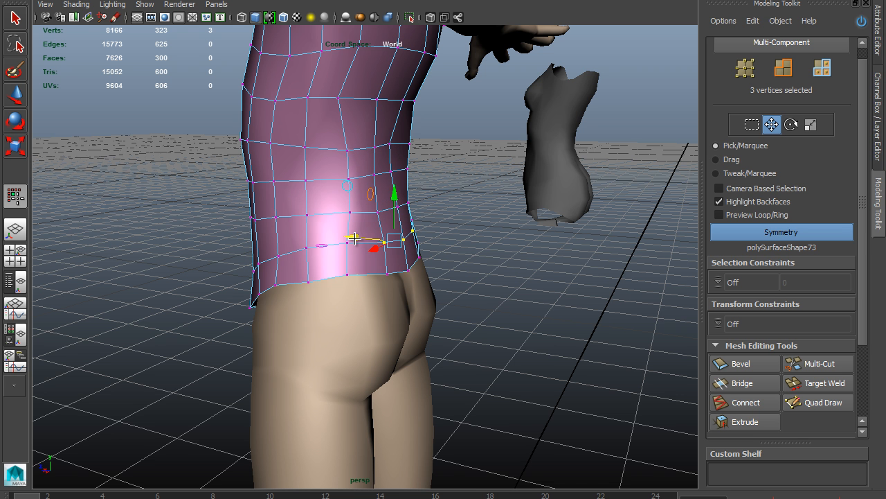
pyautogui.click(391, 148)
pyautogui.keyDown('alt'); pyautogui.moveTo(391, 147); pyautogui.dragTo(364, 168); pyautogui.keyUp('alt')
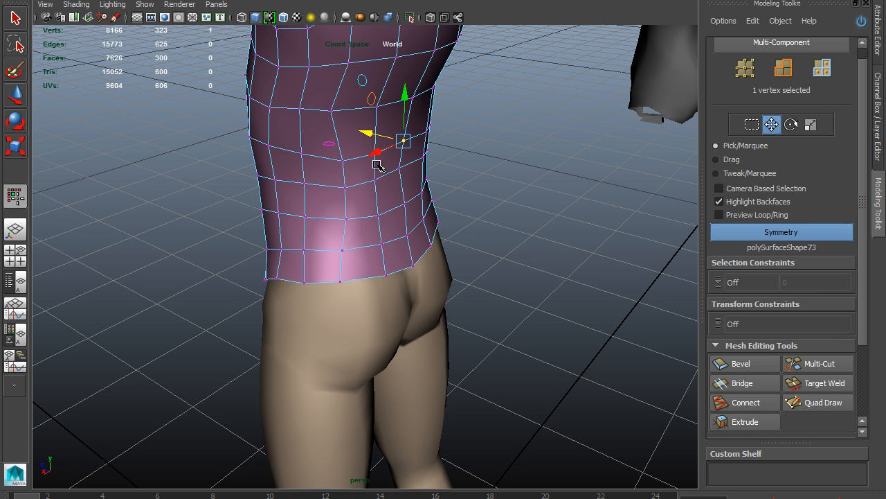
pyautogui.moveTo(298, 104); pyautogui.dragTo(305, 125)
pyautogui.keyDown('alt'); pyautogui.moveTo(406, 85); pyautogui.dragTo(432, 195); pyautogui.keyUp('alt')
# Step: Return to object mode and review the shirt on the whole character from several angles
pyautogui.moveTo(338, 171); pyautogui.dragTo(385, 152, button='right')
pyautogui.click(516, 187)
pyautogui.keyDown('alt'); pyautogui.moveTo(537, 188); pyautogui.dragTo(540, 170); pyautogui.keyUp('alt')
pyautogui.keyDown('alt'); pyautogui.moveTo(415, 183); pyautogui.dragTo(259, 196, button='right'); pyautogui.keyUp('alt')
pyautogui.keyDown('alt'); pyautogui.moveTo(259, 196); pyautogui.dragTo(266, 207); pyautogui.keyUp('alt')
pyautogui.keyDown('alt'); pyautogui.moveTo(266, 207); pyautogui.dragTo(425, 234, button='right'); pyautogui.keyUp('alt')
pyautogui.keyDown('alt'); pyautogui.moveTo(425, 234); pyautogui.dragTo(579, 245); pyautogui.keyUp('alt')
pyautogui.keyDown('alt'); pyautogui.moveTo(580, 245); pyautogui.dragTo(278, 234, button='right'); pyautogui.keyUp('alt')
pyautogui.click(322, 232)
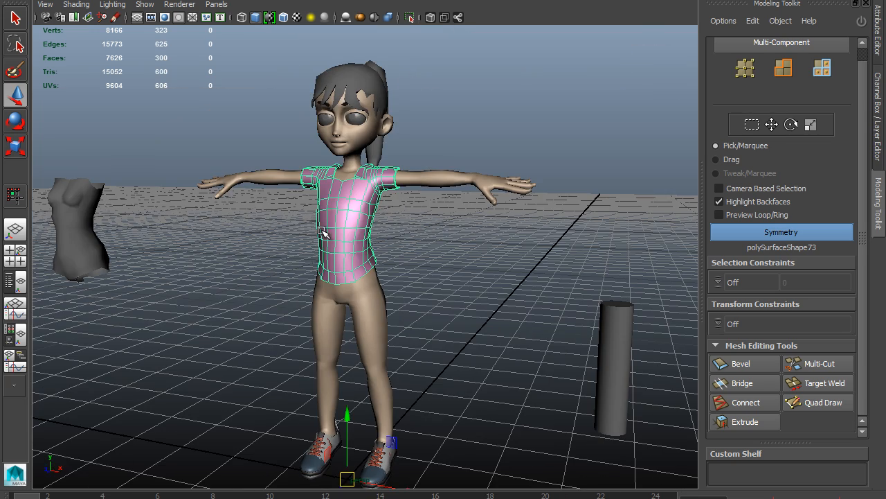
pyautogui.click(331, 335)
pyautogui.keyDown('alt'); pyautogui.moveTo(328, 337); pyautogui.dragTo(370, 346); pyautogui.keyUp('alt')
pyautogui.keyDown('alt'); pyautogui.moveTo(403, 345); pyautogui.dragTo(367, 223, button='middle'); pyautogui.keyUp('alt')
pyautogui.keyDown('alt'); pyautogui.moveTo(368, 224); pyautogui.dragTo(202, 232); pyautogui.keyUp('alt')
pyautogui.keyDown('alt'); pyautogui.moveTo(203, 232); pyautogui.dragTo(477, 221, button='right'); pyautogui.keyUp('alt')
pyautogui.keyDown('alt'); pyautogui.moveTo(478, 220); pyautogui.dragTo(349, 216); pyautogui.keyUp('alt')
pyautogui.keyDown('alt'); pyautogui.moveTo(367, 219); pyautogui.dragTo(445, 297); pyautogui.keyUp('alt')
pyautogui.keyDown('alt'); pyautogui.moveTo(445, 297); pyautogui.dragTo(223, 208, button='right'); pyautogui.keyUp('alt')
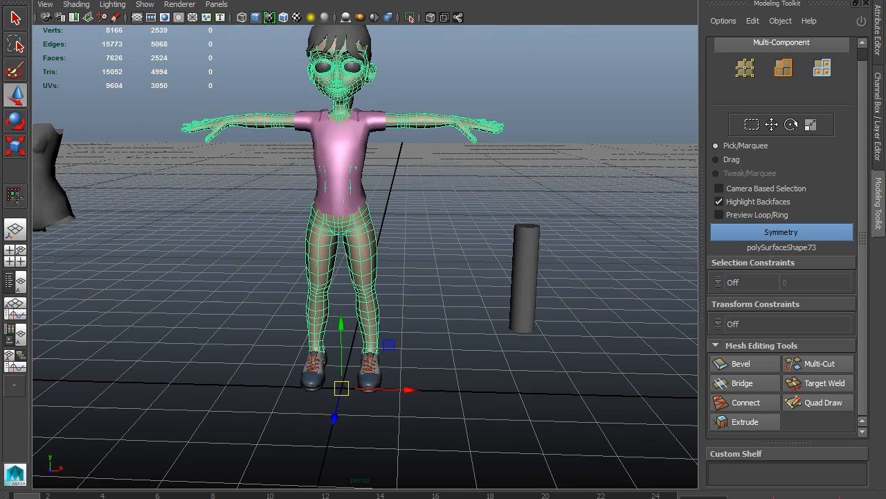
# Step: Create a polygon cylinder beside the character's legs, about 2.67 in radius and 20.6 high
pyautogui.keyDown('alt'); pyautogui.moveTo(114, 97); pyautogui.dragTo(351, 192, button='right'); pyautogui.keyUp('alt')
pyautogui.keyDown('alt'); pyautogui.moveTo(352, 191); pyautogui.dragTo(276, 112, button='middle'); pyautogui.keyUp('alt')
pyautogui.keyDown('alt'); pyautogui.moveTo(267, 235); pyautogui.dragTo(519, 158); pyautogui.keyUp('alt')
pyautogui.press('g')
# Step: Set the new cylinder's axis subdivisions to 8
pyautogui.click(878, 153)
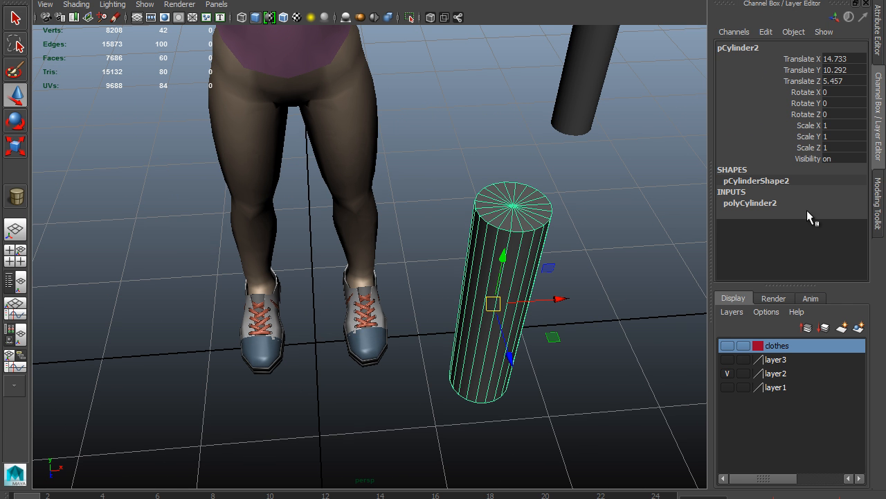
pyautogui.click(762, 202)
pyautogui.scroll(-1, 858, 244)
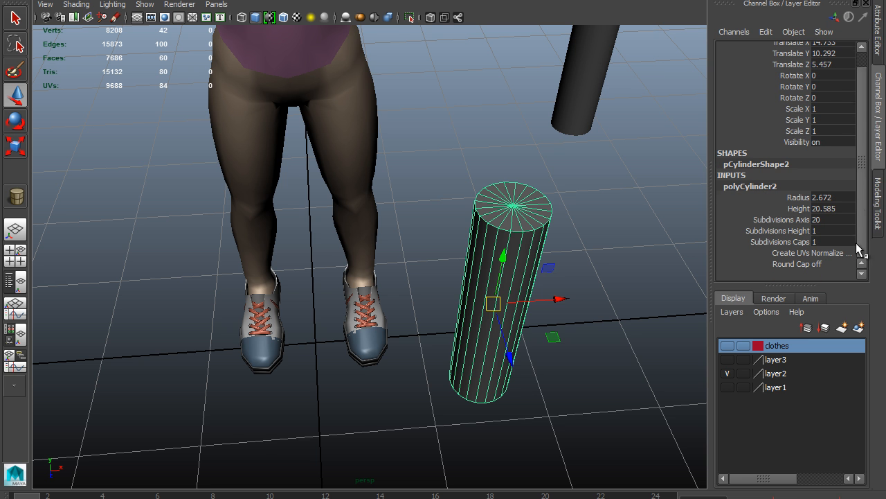
pyautogui.click(802, 220)
pyautogui.write('8')
pyautogui.press('Return')
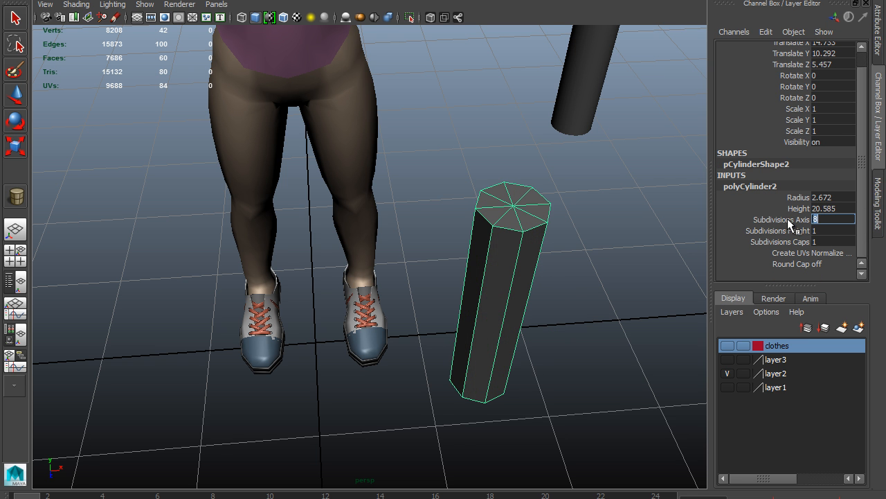
# Step: Move the cylinder onto the character's left leg at about X 3.6, Y 16.9, Z -2.7, aligning it in the side view
pyautogui.keyDown('alt'); pyautogui.moveTo(565, 261); pyautogui.dragTo(487, 236); pyautogui.keyUp('alt')
pyautogui.press('w')
pyautogui.moveTo(535, 317); pyautogui.dragTo(396, 306)
pyautogui.moveTo(317, 326); pyautogui.dragTo(347, 244)
pyautogui.moveTo(348, 244)
pyautogui.keyDown('alt'); pyautogui.mouseDown()
pyautogui.moveTo(295, 201)
pyautogui.moveTo(356, 247)
pyautogui.mouseUp(); pyautogui.keyUp('alt')
pyautogui.press('space')
pyautogui.press('space')
pyautogui.press('f')
pyautogui.moveTo(362, 257); pyautogui.dragTo(367, 150)
pyautogui.keyDown('alt'); pyautogui.moveTo(369, 141); pyautogui.dragTo(386, 268, button='middle'); pyautogui.keyUp('alt')
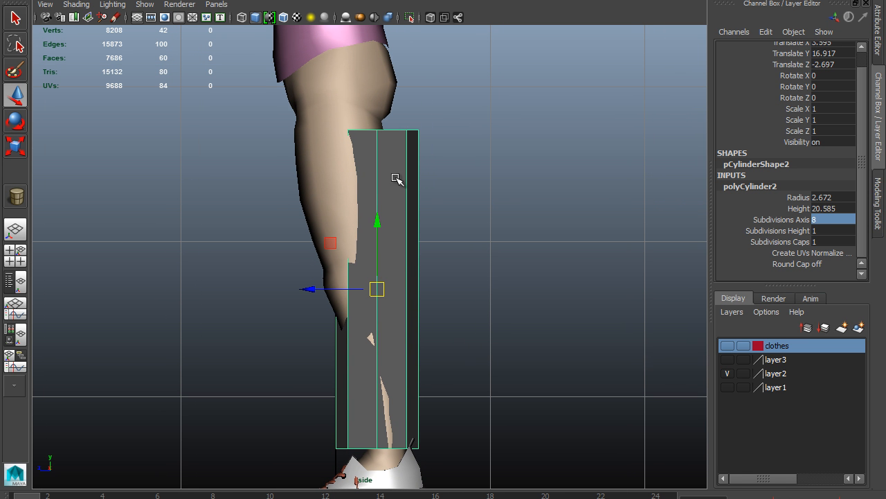
# Step: Set the cylinder's height subdivisions to 6 and fit its upper two vertex rings around the thigh in the side view
pyautogui.click(790, 231)
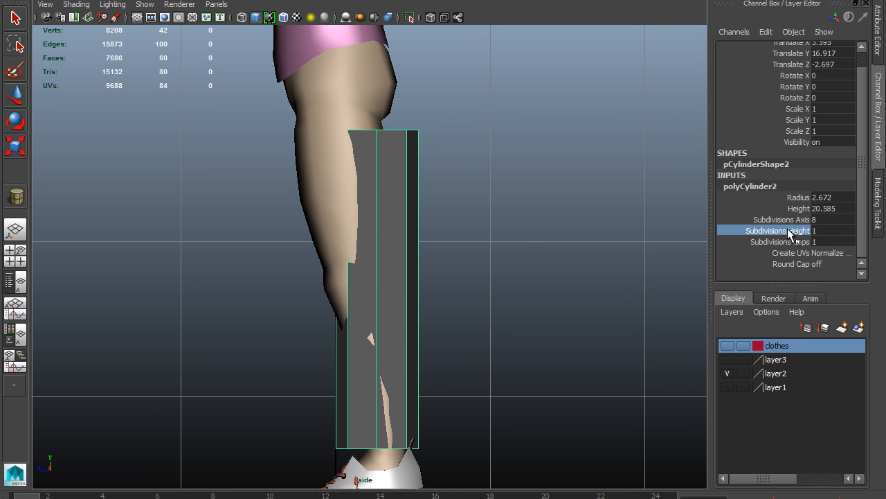
pyautogui.moveTo(527, 229); pyautogui.dragTo(541, 230, button='middle')
pyautogui.moveTo(402, 158); pyautogui.dragTo(357, 162, button='right')
pyautogui.moveTo(292, 159); pyautogui.dragTo(472, 207)
pyautogui.keyDown('shift'); pyautogui.moveTo(270, 104); pyautogui.dragTo(508, 159); pyautogui.keyUp('shift')
pyautogui.moveTo(327, 157); pyautogui.dragTo(349, 146)
pyautogui.hotkey('ctrl', 'z')
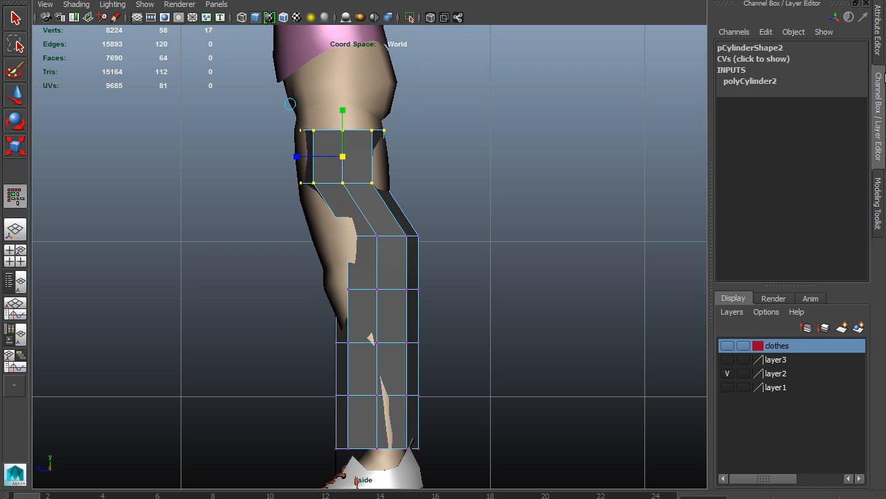
pyautogui.click(878, 202)
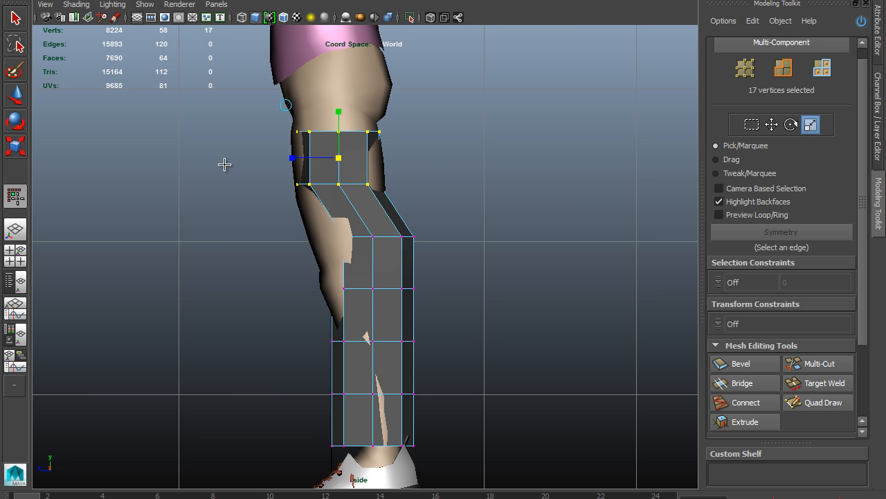
pyautogui.moveTo(342, 161); pyautogui.dragTo(350, 158)
# Step: Move the vertex rings around the knee so the cylinder follows the bend of the leg in the side view
pyautogui.moveTo(281, 204); pyautogui.dragTo(447, 250)
pyautogui.press('w')
pyautogui.moveTo(325, 237); pyautogui.dragTo(290, 252)
pyautogui.moveTo(450, 326); pyautogui.dragTo(450, 327)
pyautogui.moveTo(317, 288); pyautogui.dragTo(304, 288)
# Step: Scale the lower calf and ankle vertex rings narrower to fit the leg in the side view
pyautogui.moveTo(434, 417); pyautogui.dragTo(364, 392)
pyautogui.press('r')
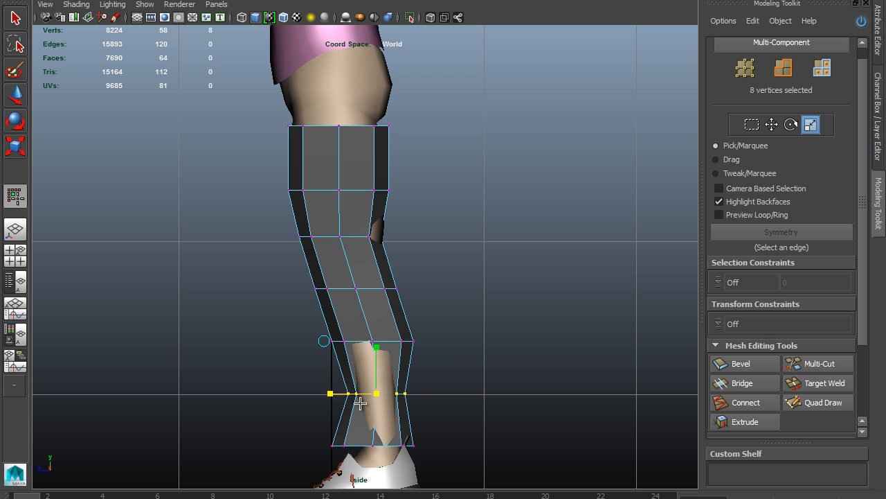
pyautogui.moveTo(460, 470); pyautogui.dragTo(457, 470)
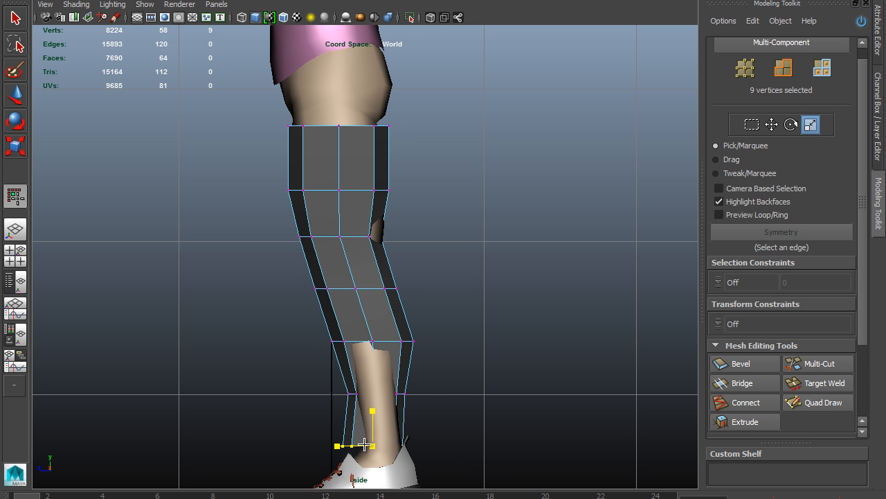
pyautogui.press('w')
# Step: In the front view, shift the ankle and calf vertex rings outward and scale the calf ring to match the lower leg
pyautogui.press('space')
pyautogui.press('space')
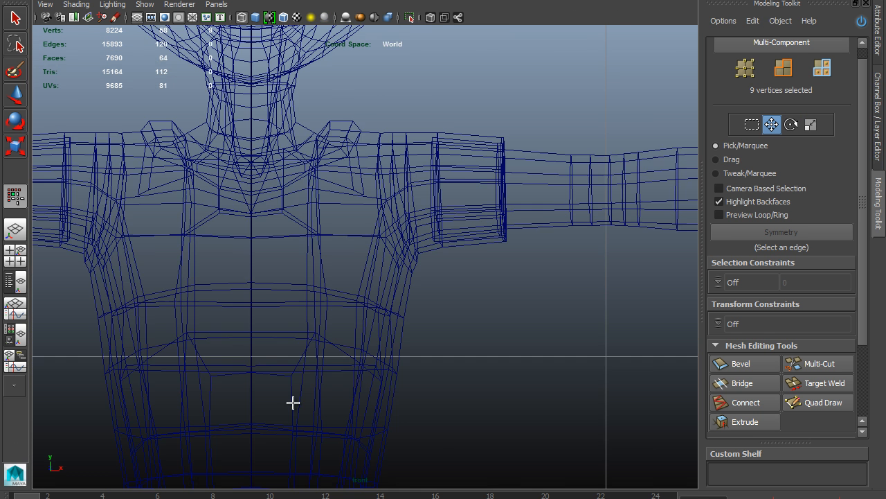
pyautogui.press('f')
pyautogui.keyDown('alt'); pyautogui.moveTo(478, 316); pyautogui.dragTo(315, 293, button='right'); pyautogui.keyUp('alt')
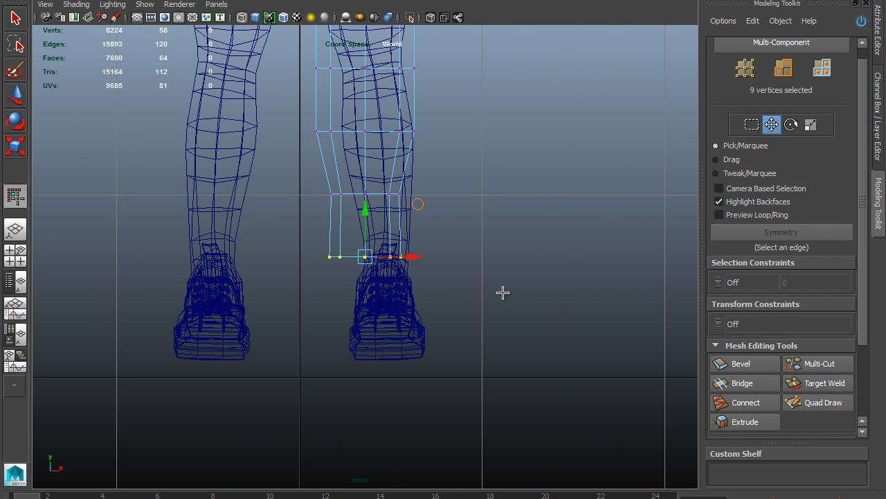
pyautogui.moveTo(419, 260); pyautogui.dragTo(440, 256)
pyautogui.moveTo(306, 171); pyautogui.dragTo(431, 194)
pyautogui.keyDown('alt'); pyautogui.moveTo(446, 220); pyautogui.dragTo(458, 339, button='middle'); pyautogui.keyUp('alt')
pyautogui.moveTo(325, 240); pyautogui.dragTo(385, 251)
pyautogui.press('r')
pyautogui.press('w')
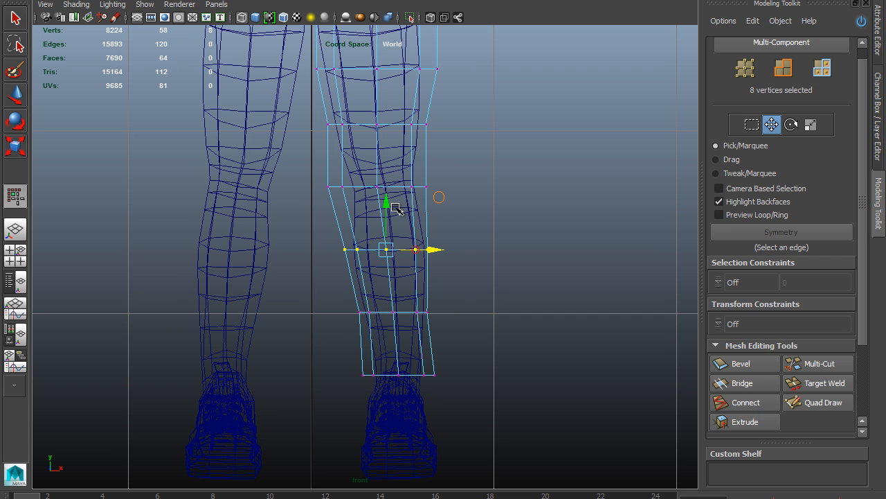
# Step: Scale and reposition the knee and thigh vertex rings to follow the leg in the front view
pyautogui.moveTo(302, 165); pyautogui.dragTo(375, 185)
pyautogui.press('r')
pyautogui.keyDown('alt'); pyautogui.moveTo(304, 110); pyautogui.dragTo(315, 201, button='middle'); pyautogui.keyUp('alt')
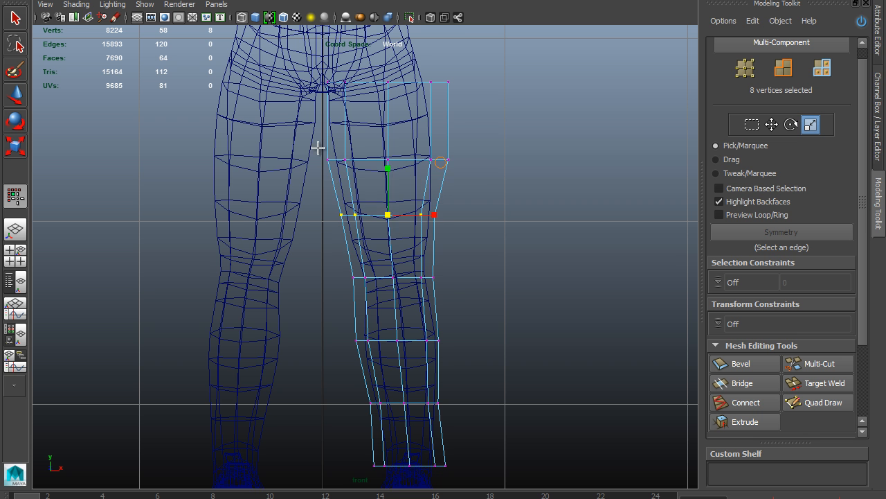
pyautogui.press('w')
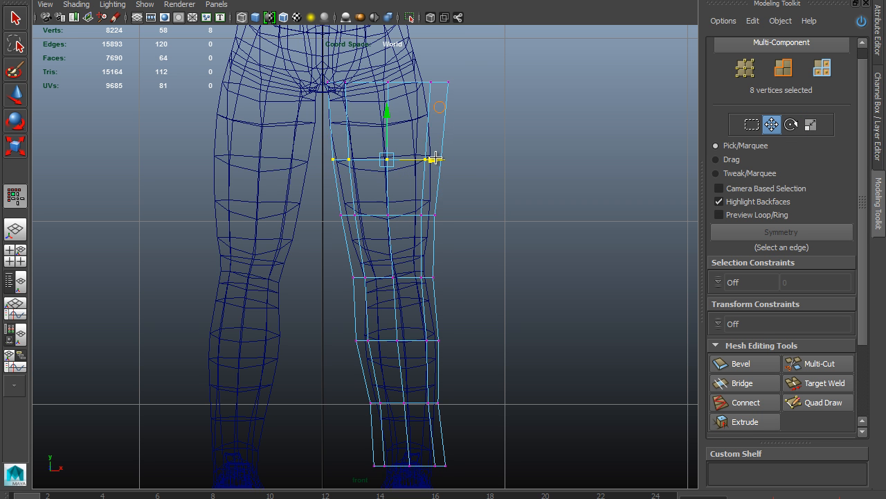
# Step: Rotate the top vertex ring to slope upward toward the outer hip and move it to the crotch line
pyautogui.keyDown('alt'); pyautogui.moveTo(415, 114); pyautogui.dragTo(412, 172, button='middle'); pyautogui.keyUp('alt')
pyautogui.moveTo(457, 161); pyautogui.dragTo(457, 161)
pyautogui.press('e')
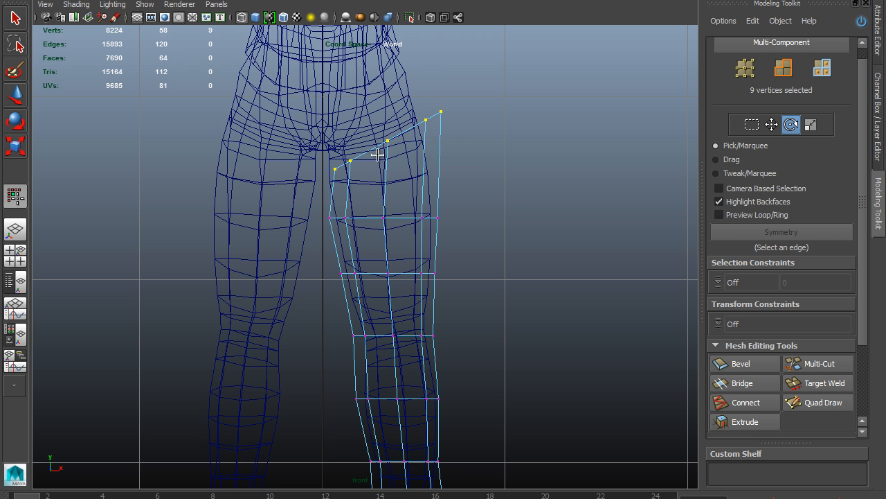
pyautogui.press('w')
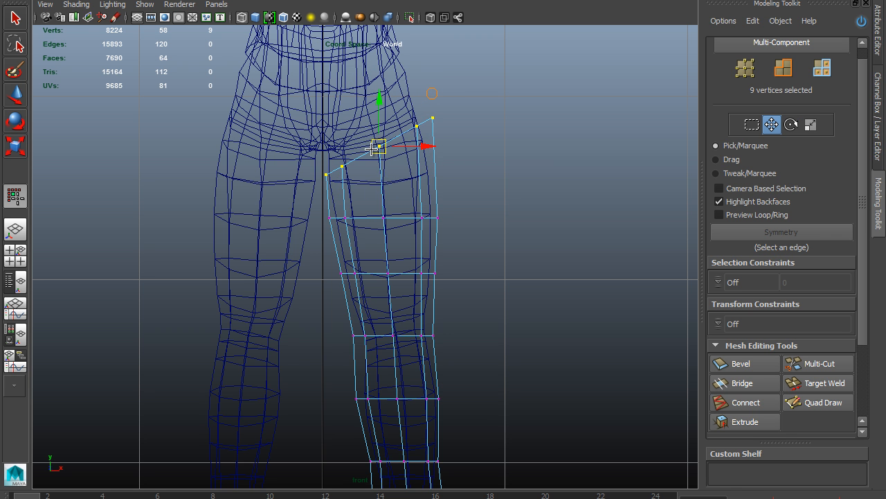
# Step: Adjust the thigh vertex rings in the perspective view so the cylinder covers the back of the leg
pyautogui.press('space')
pyautogui.press('space')
pyautogui.keyDown('alt'); pyautogui.moveTo(485, 142); pyautogui.dragTo(356, 176); pyautogui.keyUp('alt')
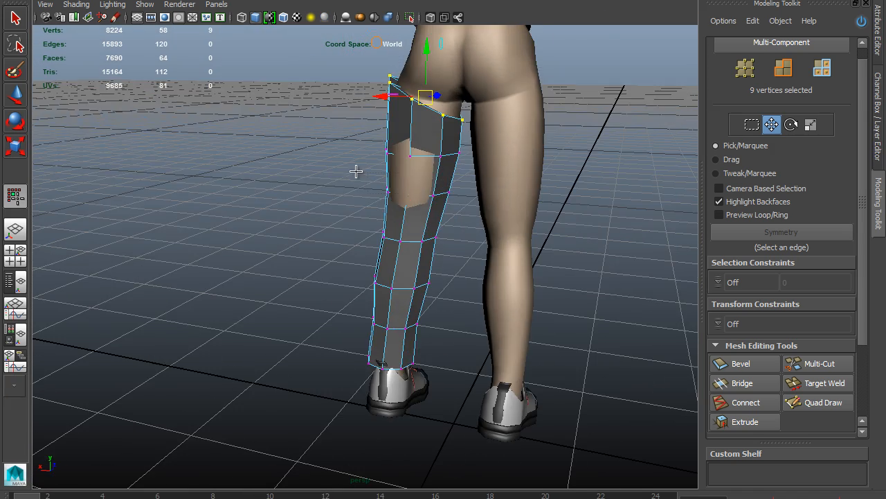
pyautogui.keyDown('alt'); pyautogui.moveTo(469, 208); pyautogui.dragTo(450, 196); pyautogui.keyUp('alt')
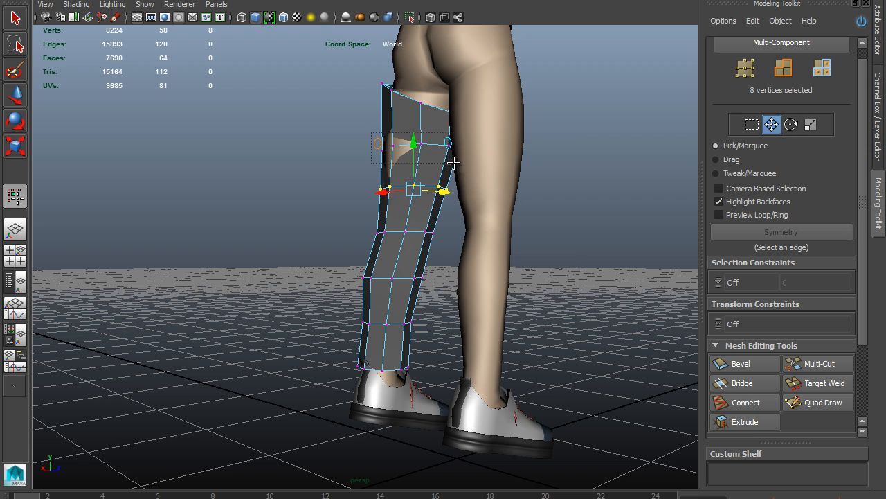
pyautogui.keyDown('alt'); pyautogui.moveTo(515, 180); pyautogui.dragTo(448, 249); pyautogui.keyUp('alt')
pyautogui.scroll(3, 443, 229)
pyautogui.scroll(3, 391, 209)
# Step: Delete the cap faces at the upper end of the trouser leg
pyautogui.moveTo(430, 220); pyautogui.dragTo(485, 204, button='right')
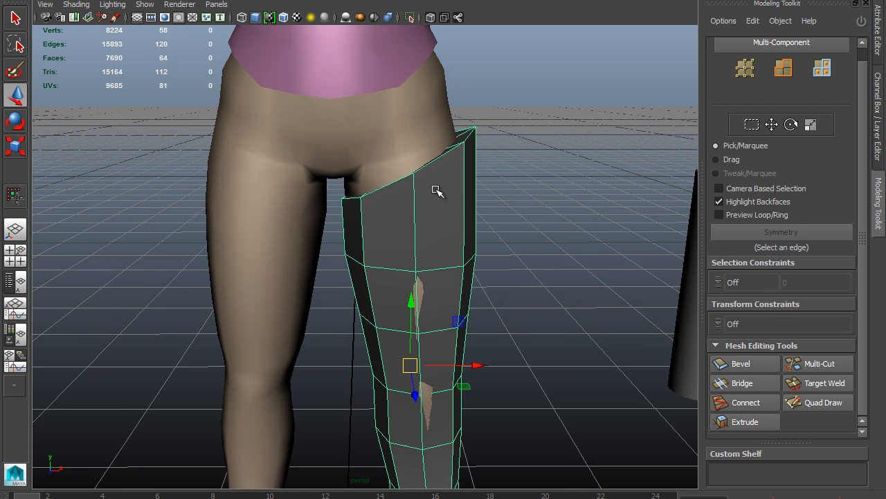
pyautogui.click(436, 190)
pyautogui.keyDown('alt'); pyautogui.moveTo(436, 191); pyautogui.dragTo(468, 232); pyautogui.keyUp('alt')
pyautogui.moveTo(488, 206); pyautogui.dragTo(484, 222, button='right')
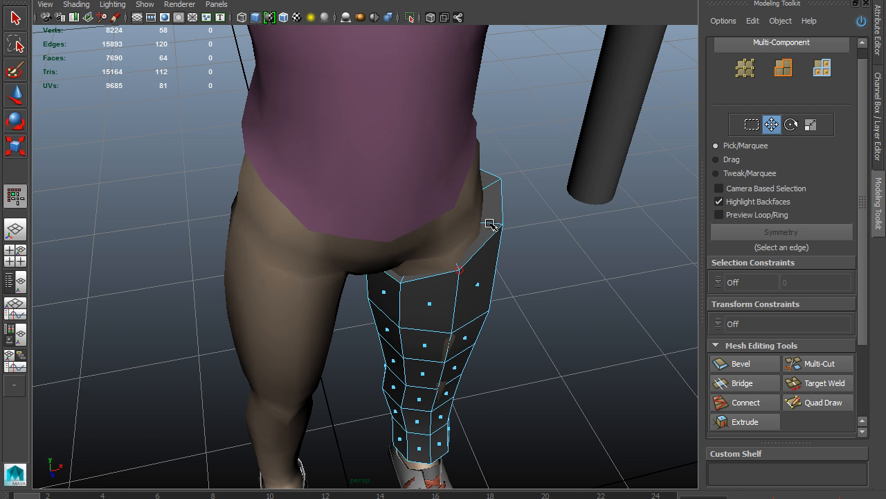
pyautogui.click(470, 185)
pyautogui.press('Delete')
# Step: Delete the cap faces at the ankle end of the trouser leg
pyautogui.keyDown('alt'); pyautogui.moveTo(493, 318); pyautogui.dragTo(398, 6); pyautogui.keyUp('alt')
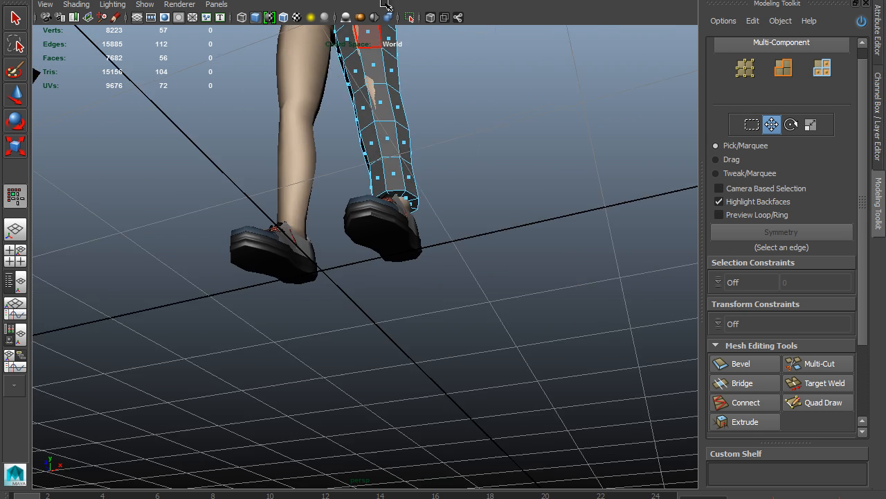
pyautogui.scroll(4, 462, 149)
pyautogui.keyDown('alt'); pyautogui.moveTo(437, 153); pyautogui.dragTo(455, 105); pyautogui.keyUp('alt')
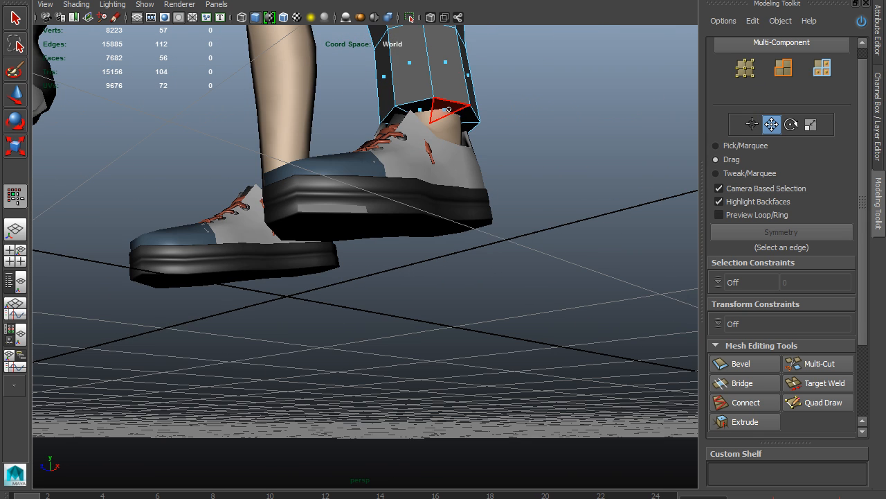
pyautogui.click(414, 121)
pyautogui.press('Delete')
# Step: Scale the edge loop below the knee sideways to fit the calf
pyautogui.keyDown('alt'); pyautogui.moveTo(430, 111); pyautogui.dragTo(494, 138); pyautogui.keyUp('alt')
pyautogui.scroll(-4, 457, 146)
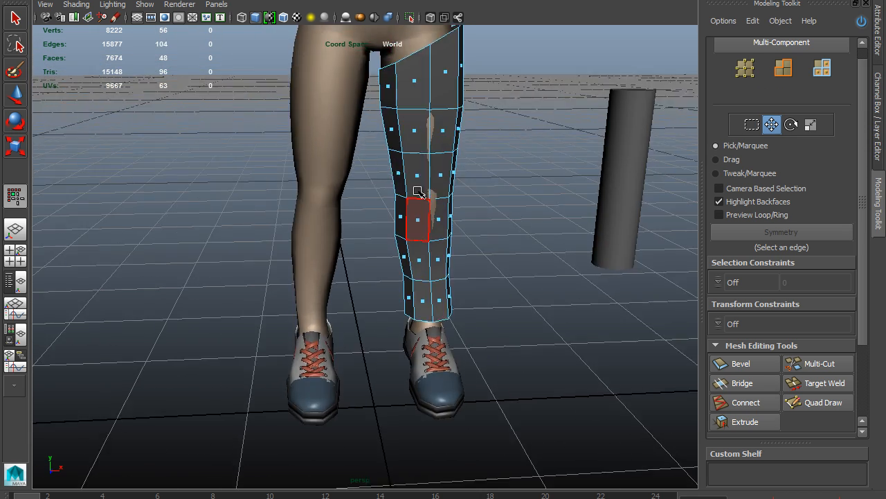
pyautogui.keyDown('alt'); pyautogui.moveTo(418, 153); pyautogui.dragTo(414, 118); pyautogui.keyUp('alt')
pyautogui.keyDown('alt'); pyautogui.moveTo(406, 254); pyautogui.dragTo(392, 192, button='middle'); pyautogui.keyUp('alt')
pyautogui.keyDown('alt'); pyautogui.moveTo(358, 257); pyautogui.dragTo(399, 243, button='right'); pyautogui.keyUp('alt')
pyautogui.press('r')
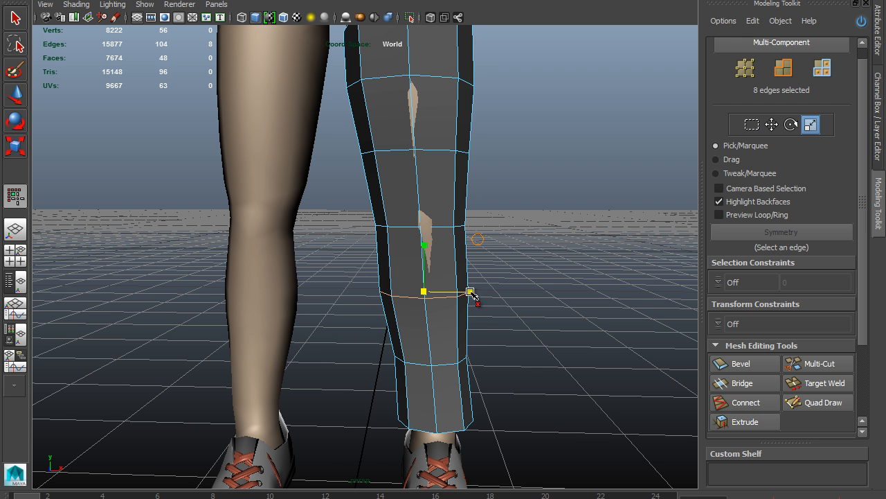
# Step: Extrude the three outer top edges of the trouser leg upward along the hip and adjust their position
pyautogui.keyDown('alt'); pyautogui.moveTo(461, 248); pyautogui.dragTo(452, 169, button='right'); pyautogui.keyUp('alt')
pyautogui.keyDown('alt'); pyautogui.moveTo(452, 169); pyautogui.dragTo(465, 344, button='middle'); pyautogui.keyUp('alt')
pyautogui.moveTo(447, 224); pyautogui.dragTo(473, 209, button='right')
pyautogui.keyDown('alt'); pyautogui.moveTo(447, 247); pyautogui.dragTo(463, 306); pyautogui.keyUp('alt')
pyautogui.keyDown('alt'); pyautogui.moveTo(462, 306); pyautogui.dragTo(472, 350, button='middle'); pyautogui.keyUp('alt')
pyautogui.keyDown('alt'); pyautogui.moveTo(472, 350); pyautogui.dragTo(479, 264, button='right'); pyautogui.keyUp('alt')
pyautogui.doubleClick(484, 291)
pyautogui.keyDown('alt'); pyautogui.moveTo(485, 291); pyautogui.dragTo(277, 297); pyautogui.keyUp('alt')
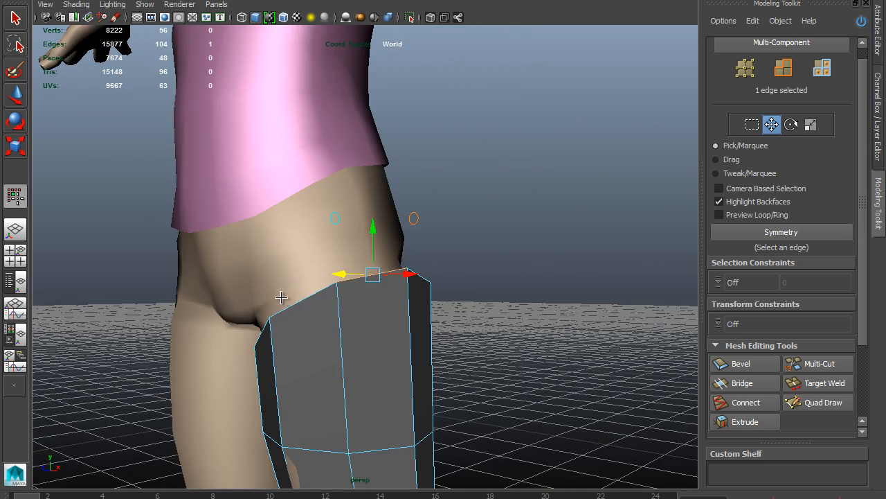
pyautogui.keyDown('shift'); pyautogui.click(303, 301); pyautogui.keyUp('shift')
pyautogui.keyDown('alt'); pyautogui.moveTo(346, 320); pyautogui.dragTo(166, 305); pyautogui.keyUp('alt')
pyautogui.keyDown('shift'); pyautogui.click(252, 285); pyautogui.keyUp('shift')
pyautogui.keyDown('alt'); pyautogui.moveTo(217, 320); pyautogui.dragTo(294, 304); pyautogui.keyUp('alt')
pyautogui.moveTo(305, 263); pyautogui.dragTo(303, 156)
pyautogui.keyDown('alt'); pyautogui.moveTo(303, 155); pyautogui.dragTo(355, 194); pyautogui.keyUp('alt')
pyautogui.moveTo(546, 196); pyautogui.dragTo(536, 193)
# Step: Extrude the two inner top edges of the trouser leg toward the crotch
pyautogui.keyDown('alt'); pyautogui.moveTo(485, 318); pyautogui.dragTo(489, 268, button='middle'); pyautogui.keyUp('alt')
pyautogui.keyDown('alt'); pyautogui.moveTo(488, 267); pyautogui.dragTo(398, 295); pyautogui.keyUp('alt')
pyautogui.keyDown('alt'); pyautogui.moveTo(398, 294); pyautogui.dragTo(485, 263, button='right'); pyautogui.keyUp('alt')
pyautogui.click(489, 244)
pyautogui.keyDown('alt'); pyautogui.moveTo(489, 244); pyautogui.dragTo(691, 279); pyautogui.keyUp('alt')
pyautogui.keyDown('shift'); pyautogui.click(383, 348); pyautogui.keyUp('shift')
pyautogui.keyDown('alt'); pyautogui.moveTo(380, 378); pyautogui.dragTo(347, 430); pyautogui.keyUp('alt')
pyautogui.keyDown('alt'); pyautogui.moveTo(415, 423); pyautogui.dragTo(595, 427, button='right'); pyautogui.keyUp('alt')
pyautogui.keyDown('alt'); pyautogui.moveTo(312, 415); pyautogui.dragTo(368, 368, button='middle'); pyautogui.keyUp('alt')
pyautogui.keyDown('alt'); pyautogui.moveTo(367, 368); pyautogui.dragTo(475, 366); pyautogui.keyUp('alt')
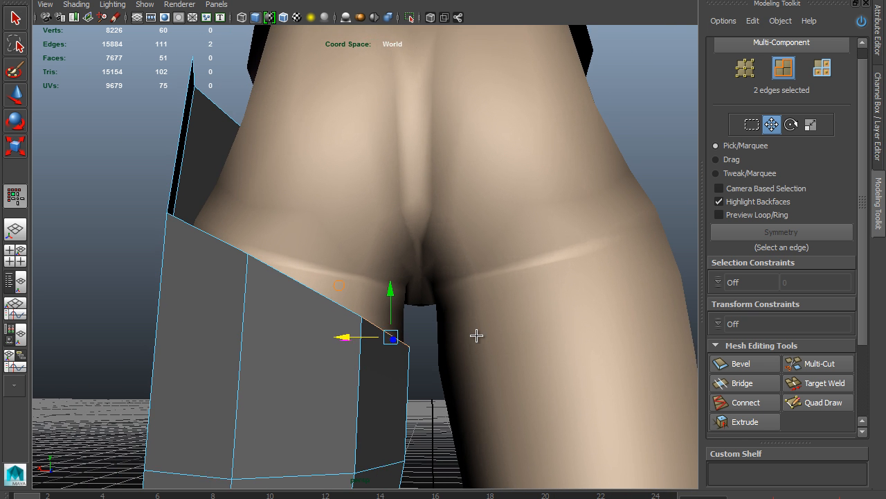
pyautogui.keyDown('alt'); pyautogui.moveTo(476, 366); pyautogui.dragTo(478, 351, button='middle'); pyautogui.keyUp('alt')
pyautogui.keyDown('shift'); pyautogui.moveTo(346, 322); pyautogui.dragTo(394, 352); pyautogui.keyUp('shift')
# Step: Scale the extruded crotch edges flat along X and move them toward the gap between the legs
pyautogui.press('r')
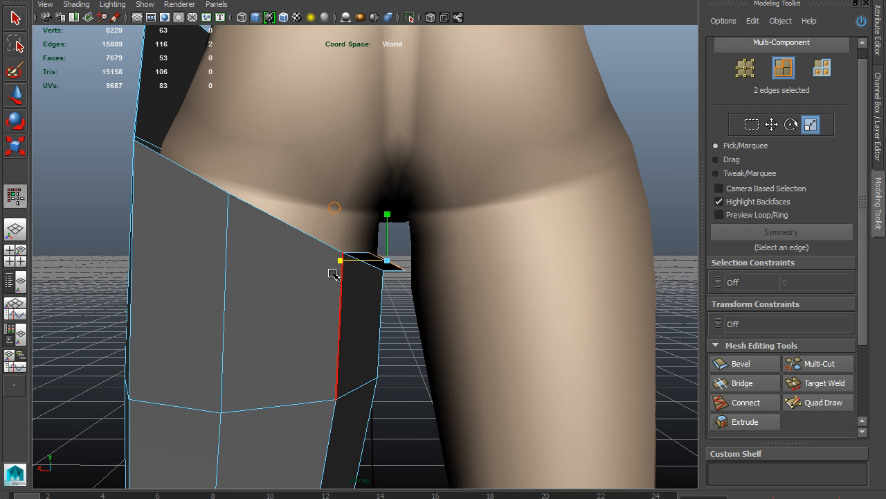
pyautogui.keyDown('alt'); pyautogui.moveTo(352, 283); pyautogui.dragTo(342, 258); pyautogui.keyUp('alt')
pyautogui.moveTo(338, 152); pyautogui.dragTo(360, 151)
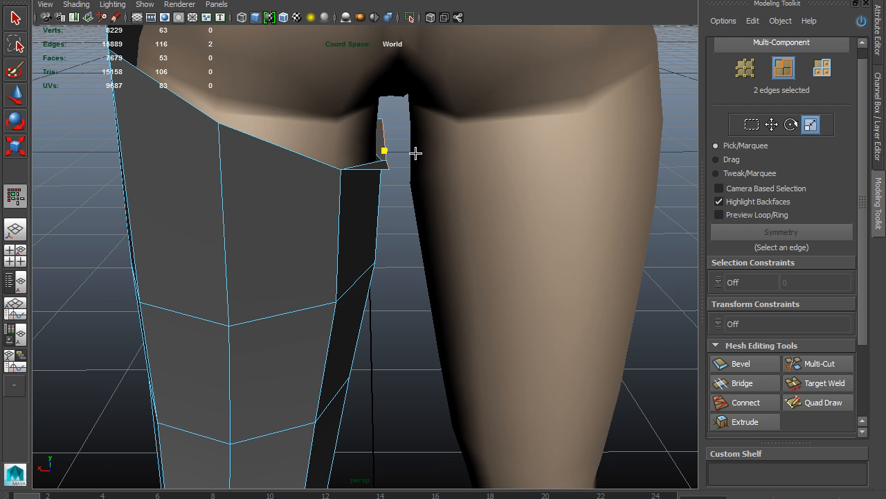
pyautogui.keyDown('alt'); pyautogui.moveTo(469, 180); pyautogui.dragTo(420, 174); pyautogui.keyUp('alt')
pyautogui.press('w')
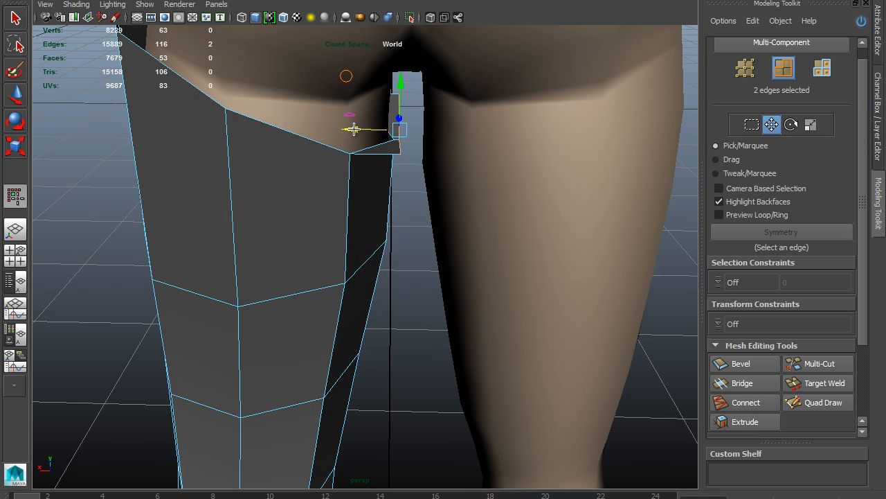
# Step: Align the extruded crotch edges with the character's centre line in the front view and return to object mode
pyautogui.press('space')
pyautogui.press('space')
pyautogui.scroll(5, 270, 323)
pyautogui.press('w')
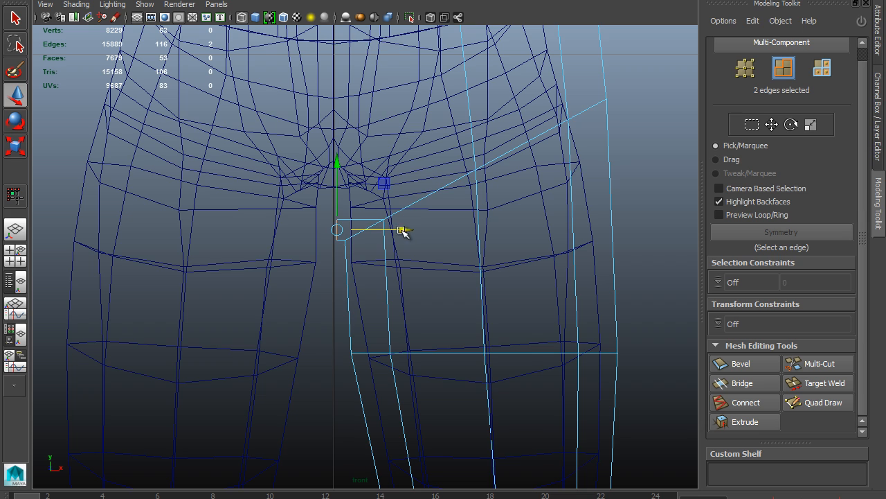
pyautogui.press('space')
pyautogui.press('space')
pyautogui.keyDown('alt'); pyautogui.moveTo(480, 219); pyautogui.dragTo(321, 233); pyautogui.keyUp('alt')
pyautogui.moveTo(290, 217); pyautogui.dragTo(349, 193, button='right')
pyautogui.moveTo(327, 256); pyautogui.dragTo(347, 253, button='right')
# Step: Try to mirror the trouser leg with Duplicate Special as an instance with X scale -1
pyautogui.click(63, 0)
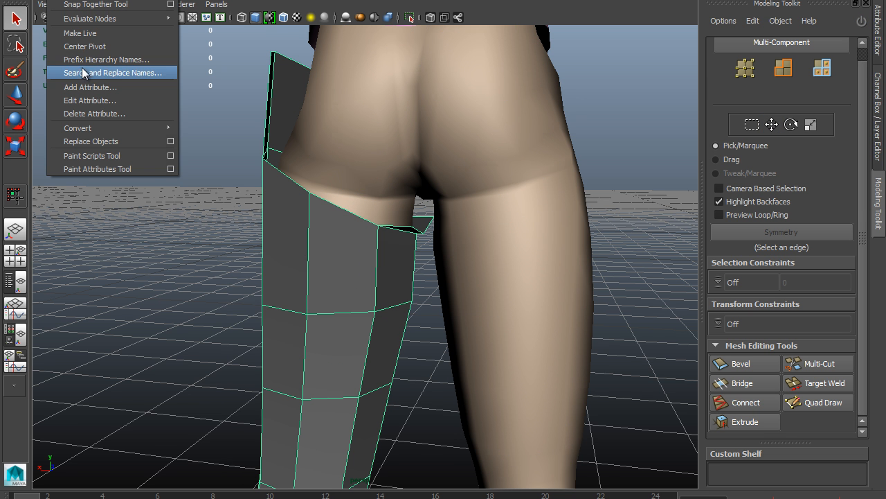
pyautogui.moveTo(35, 0)
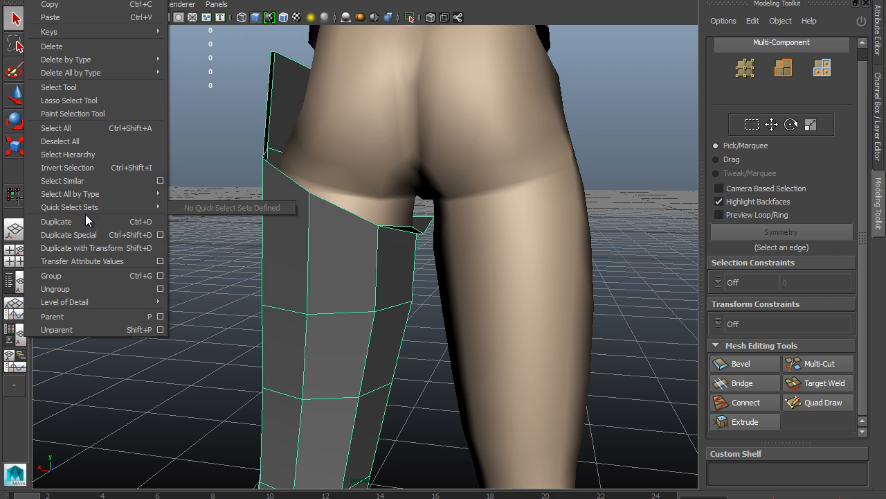
pyautogui.click(159, 233)
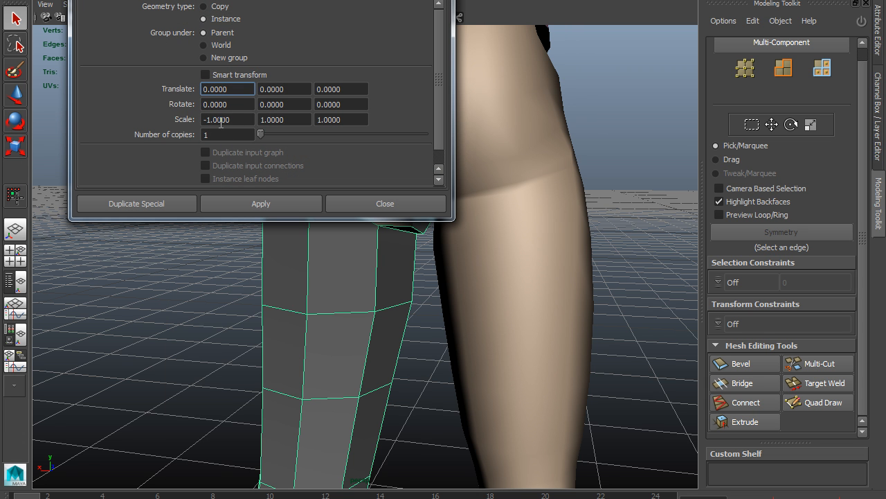
pyautogui.click(290, 204)
pyautogui.click(328, 207)
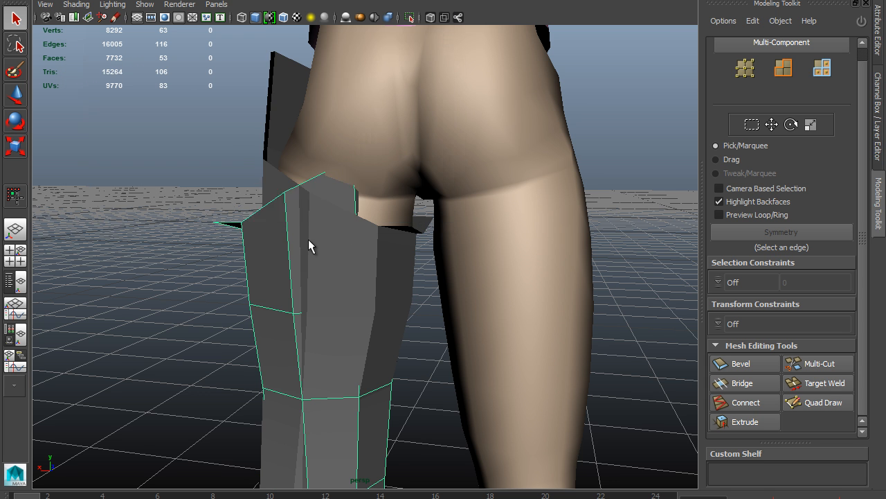
# Step: Move the trouser leg's pivot to its inner crotch edge and duplicate it as an instance with X scale -1
pyautogui.press('w')
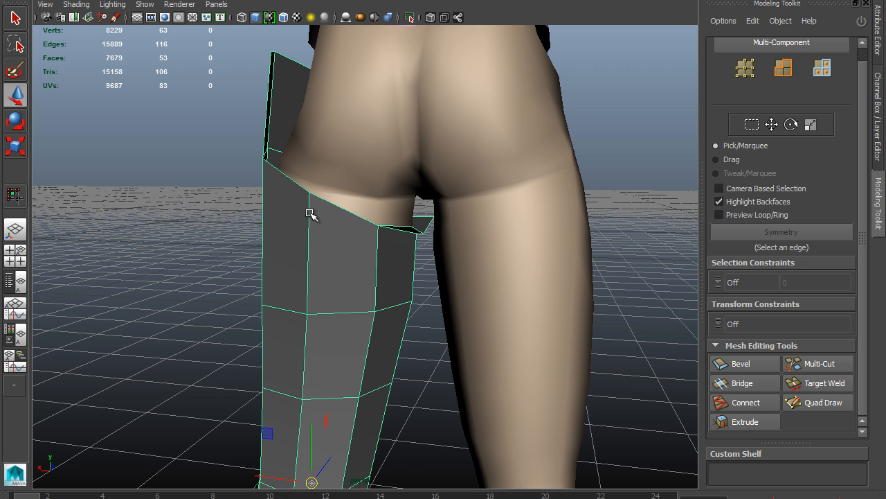
pyautogui.click(425, 231)
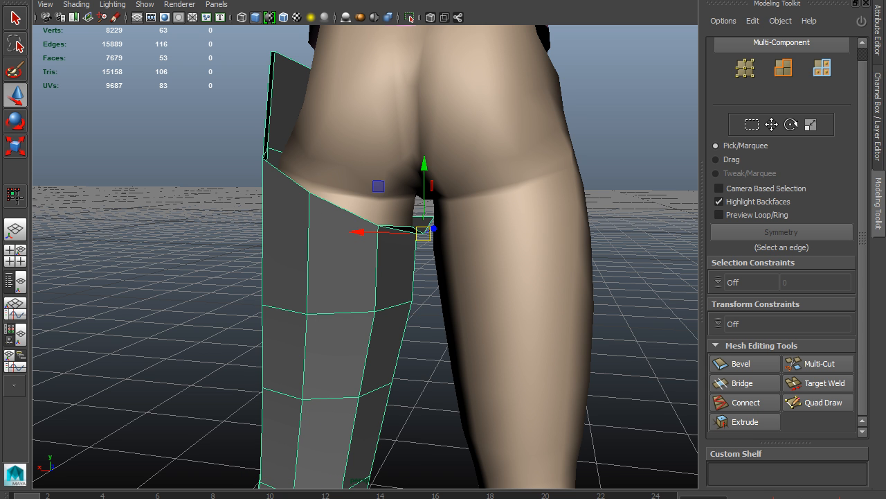
pyautogui.click(41, 1)
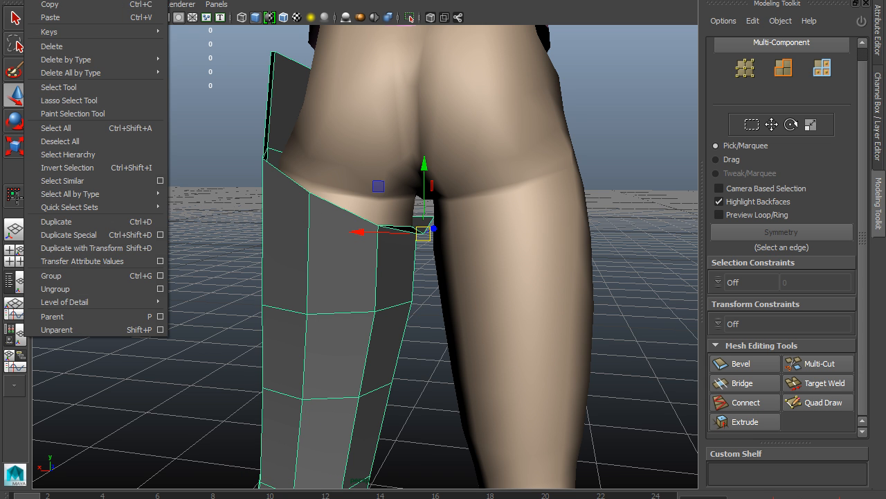
pyautogui.click(87, 235)
# Step: Try to snap the trouser leg's front hip edge to the character's centre line along X
pyautogui.keyDown('alt'); pyautogui.moveTo(380, 239); pyautogui.dragTo(248, 236); pyautogui.keyUp('alt')
pyautogui.scroll(-5, 157, 241)
pyautogui.scroll(3, 308, 215)
pyautogui.keyDown('alt'); pyautogui.moveTo(368, 196); pyautogui.dragTo(396, 214, button='middle'); pyautogui.keyUp('alt')
pyautogui.click(431, 188)
pyautogui.scroll(3, 391, 246)
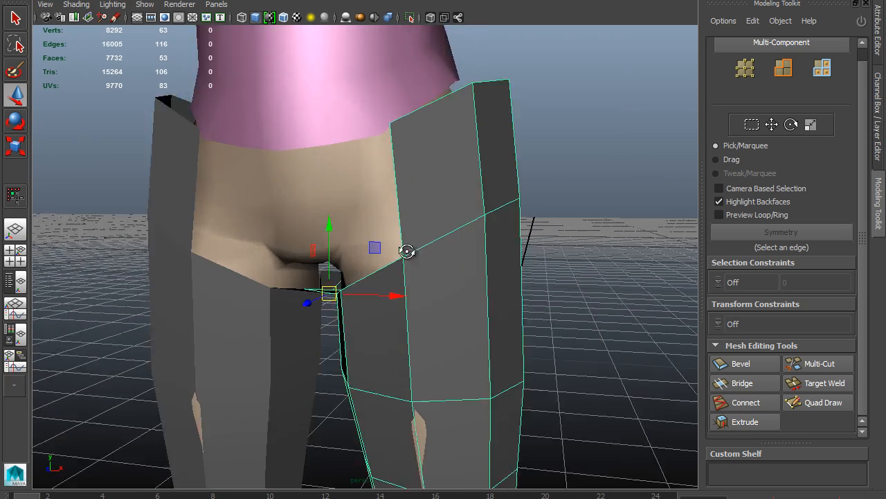
pyautogui.keyDown('alt'); pyautogui.moveTo(408, 253); pyautogui.dragTo(450, 115); pyautogui.keyUp('alt')
pyautogui.click(447, 150)
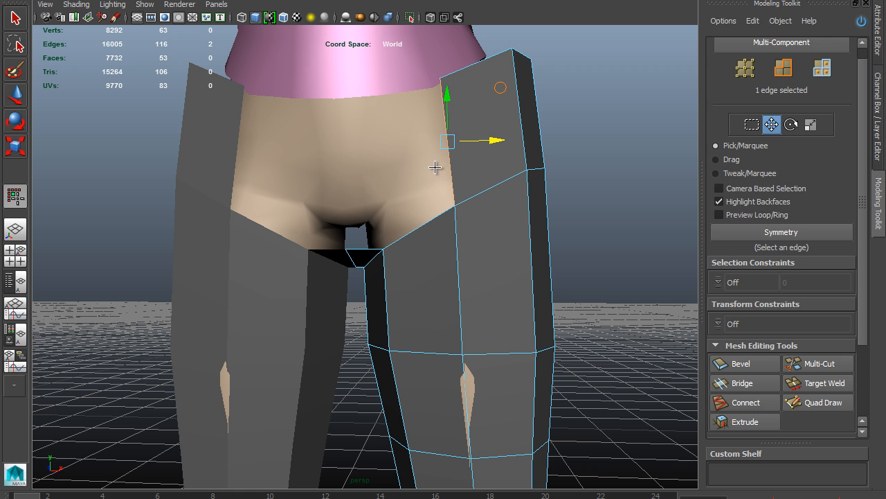
pyautogui.press('x')
pyautogui.moveTo(476, 140)
pyautogui.mouseDown()
pyautogui.moveTo(506, 139)
pyautogui.moveTo(474, 141)
pyautogui.mouseUp()
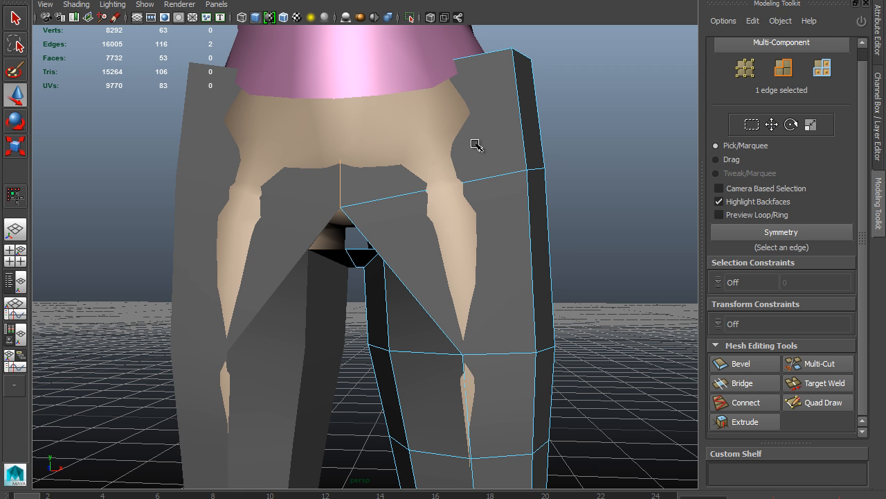
pyautogui.hotkey('ctrl', 'z')
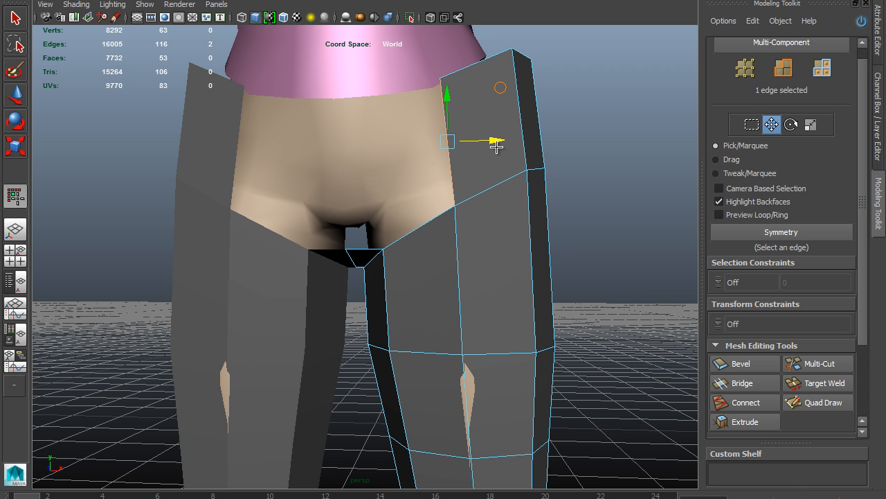
# Step: Extrude the trouser leg's front hip edge to the centre line and bring it forward in front of the belly
pyautogui.keyDown('shift'); pyautogui.moveTo(501, 138); pyautogui.dragTo(214, 330); pyautogui.keyUp('shift')
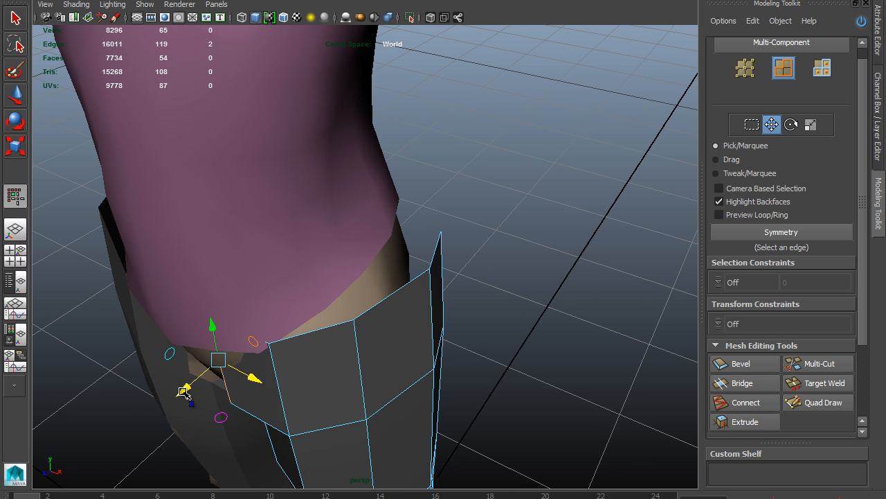
pyautogui.moveTo(184, 395); pyautogui.dragTo(158, 404)
pyautogui.keyDown('alt'); pyautogui.moveTo(197, 391); pyautogui.dragTo(108, 337); pyautogui.keyUp('alt')
pyautogui.press('w')
pyautogui.press('v')
pyautogui.moveTo(312, 360); pyautogui.dragTo(301, 326)
pyautogui.press('y')
pyautogui.keyDown('alt'); pyautogui.moveTo(301, 327); pyautogui.dragTo(342, 330, button='middle'); pyautogui.keyUp('alt')
pyautogui.keyDown('alt'); pyautogui.moveTo(342, 330); pyautogui.dragTo(414, 353); pyautogui.keyUp('alt')
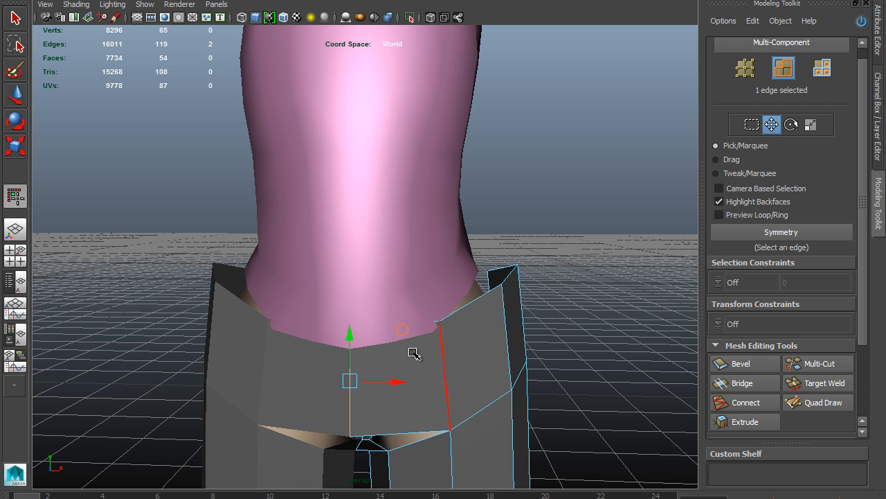
# Step: Adjust the trousers' upper front waist vertices to follow the shape of the shirt
pyautogui.moveTo(367, 326); pyautogui.dragTo(307, 279, button='right')
pyautogui.click(356, 323)
pyautogui.keyDown('alt'); pyautogui.moveTo(355, 322); pyautogui.dragTo(430, 241); pyautogui.keyUp('alt')
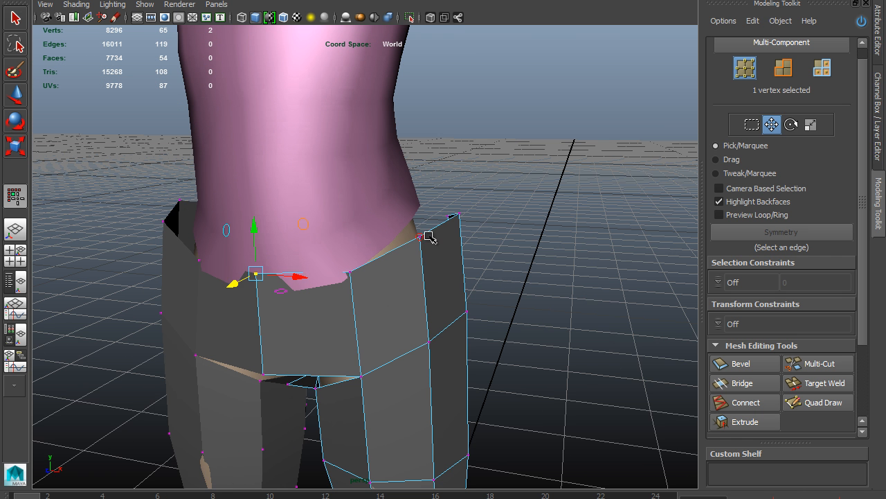
pyautogui.moveTo(497, 224); pyautogui.dragTo(465, 225)
pyautogui.keyDown('alt'); pyautogui.moveTo(449, 316); pyautogui.dragTo(478, 294); pyautogui.keyUp('alt')
pyautogui.moveTo(529, 279); pyautogui.dragTo(507, 277)
# Step: Extrude the trouser leg's back hip edge to the centre line and move it back behind the buttocks
pyautogui.keyDown('alt'); pyautogui.moveTo(533, 344); pyautogui.dragTo(291, 224); pyautogui.keyUp('alt')
pyautogui.moveTo(226, 189); pyautogui.dragTo(224, 153, button='right')
pyautogui.click(239, 184)
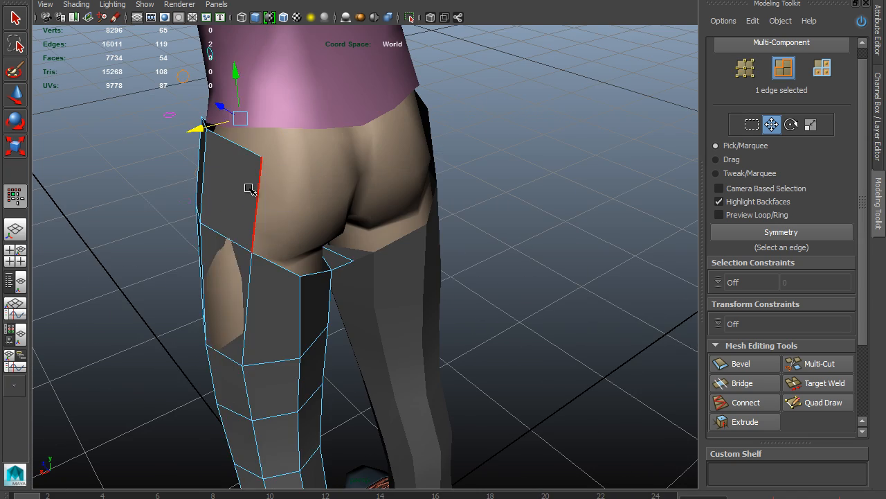
pyautogui.keyDown('alt'); pyautogui.moveTo(248, 188); pyautogui.dragTo(239, 219); pyautogui.keyUp('alt')
pyautogui.keyDown('shift'); pyautogui.moveTo(215, 184); pyautogui.dragTo(307, 182); pyautogui.keyUp('shift')
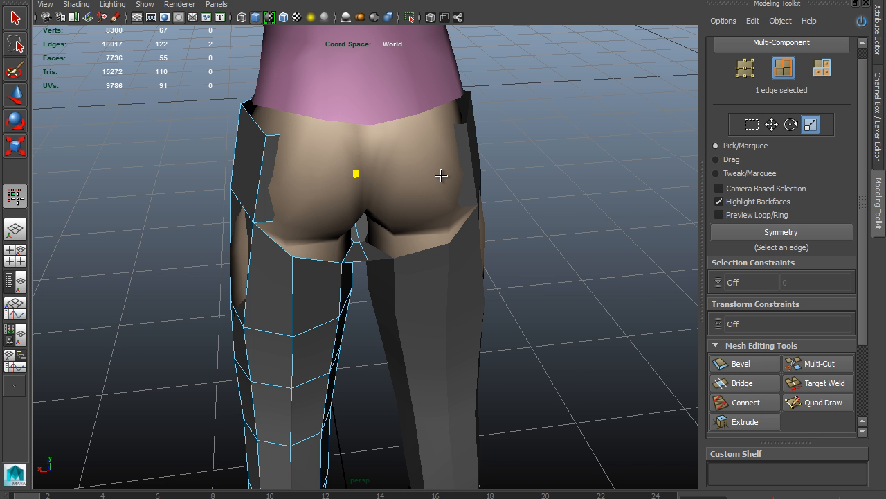
pyautogui.keyDown('alt'); pyautogui.moveTo(332, 198); pyautogui.dragTo(332, 265); pyautogui.keyUp('alt')
pyautogui.press('4')
pyautogui.press('w')
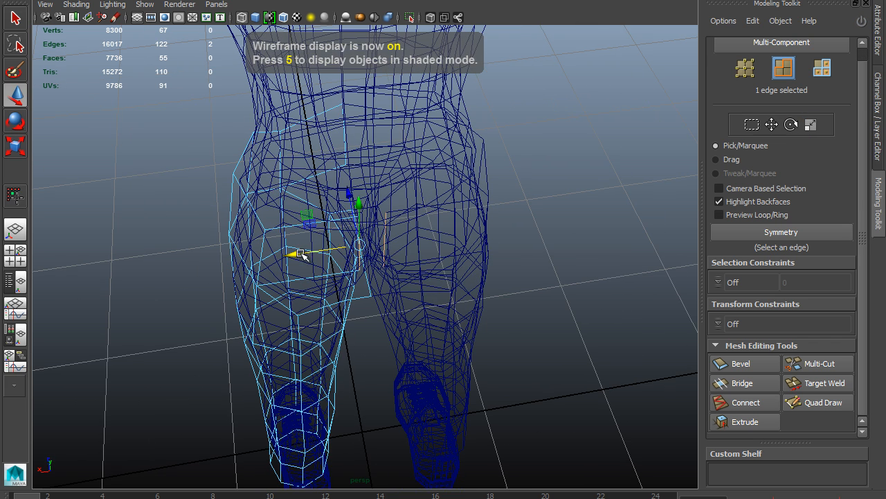
pyautogui.press('w')
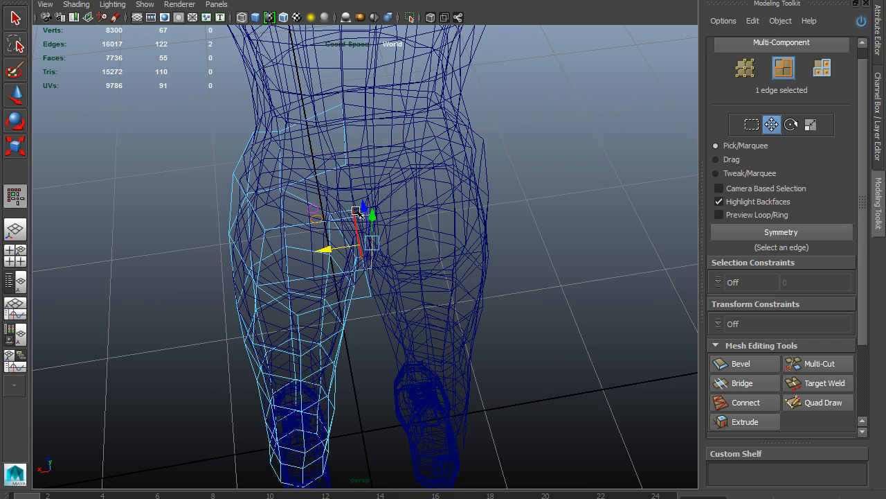
pyautogui.press('5')
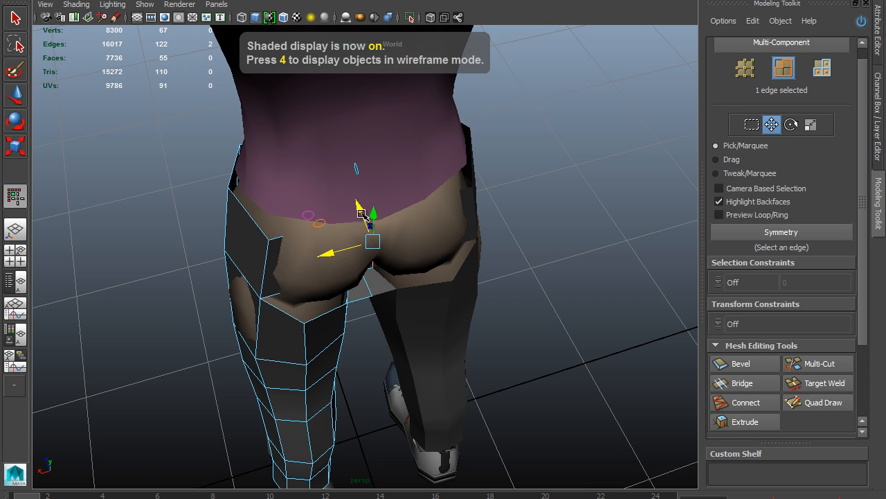
pyautogui.moveTo(347, 261)
pyautogui.keyDown('alt'); pyautogui.mouseDown()
pyautogui.moveTo(350, 228)
pyautogui.moveTo(306, 190)
pyautogui.moveTo(297, 317)
pyautogui.moveTo(339, 263)
pyautogui.mouseUp(); pyautogui.keyUp('alt')
pyautogui.keyDown('alt'); pyautogui.moveTo(437, 251); pyautogui.dragTo(420, 275); pyautogui.keyUp('alt')
pyautogui.keyDown('alt'); pyautogui.moveTo(480, 275); pyautogui.dragTo(392, 202); pyautogui.keyUp('alt')
pyautogui.scroll(3, 503, 294)
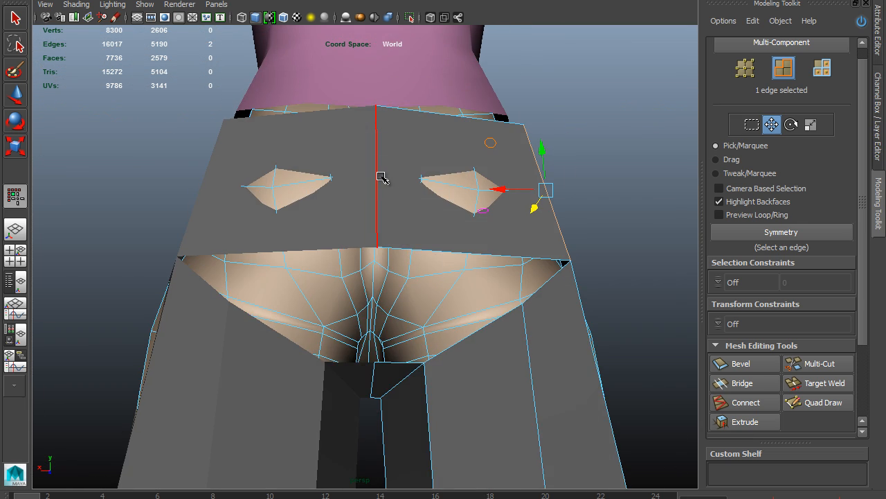
# Step: Cut a vertical edge through the trousers' back hip panel with Multi-Cut, closer to the centre line
pyautogui.keyDown('alt'); pyautogui.moveTo(435, 248); pyautogui.dragTo(415, 335); pyautogui.keyUp('alt')
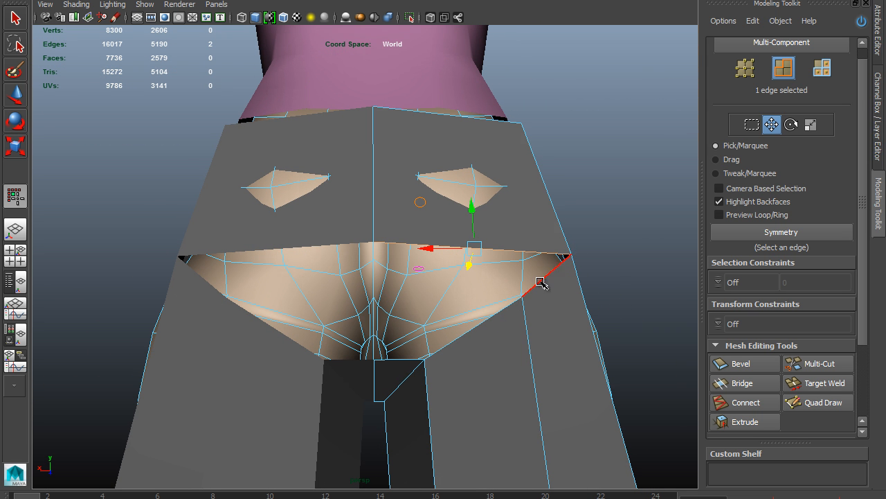
pyautogui.keyDown('alt'); pyautogui.moveTo(493, 231); pyautogui.dragTo(444, 243); pyautogui.keyUp('alt')
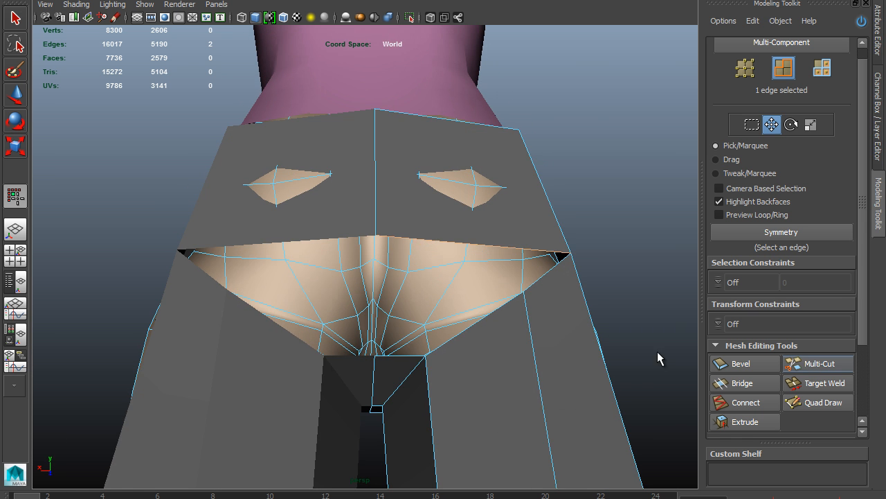
pyautogui.click(813, 367)
pyautogui.keyDown('alt'); pyautogui.moveTo(416, 291); pyautogui.dragTo(433, 274); pyautogui.keyUp('alt')
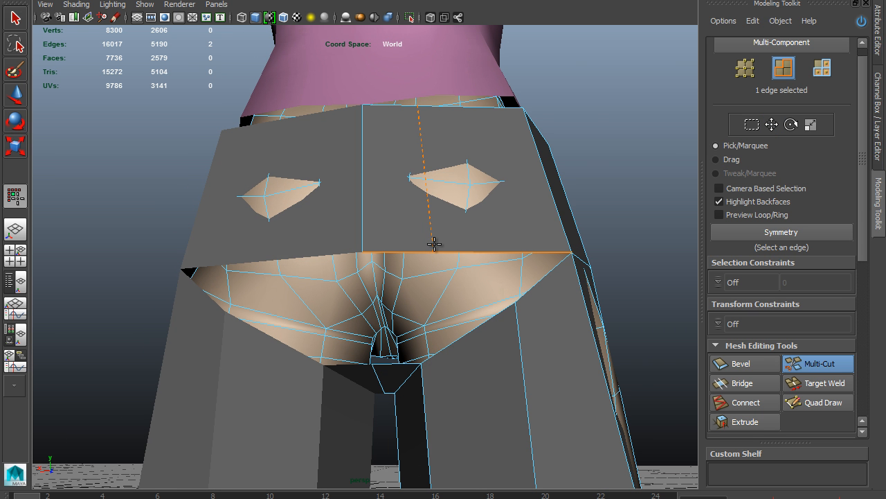
pyautogui.click(434, 243)
# Step: Bridge the back hip panel's two lower edges to the crotch and upper thigh edges to close the seat
pyautogui.keyDown('alt'); pyautogui.moveTo(421, 293); pyautogui.dragTo(397, 222); pyautogui.keyUp('alt')
pyautogui.press('w')
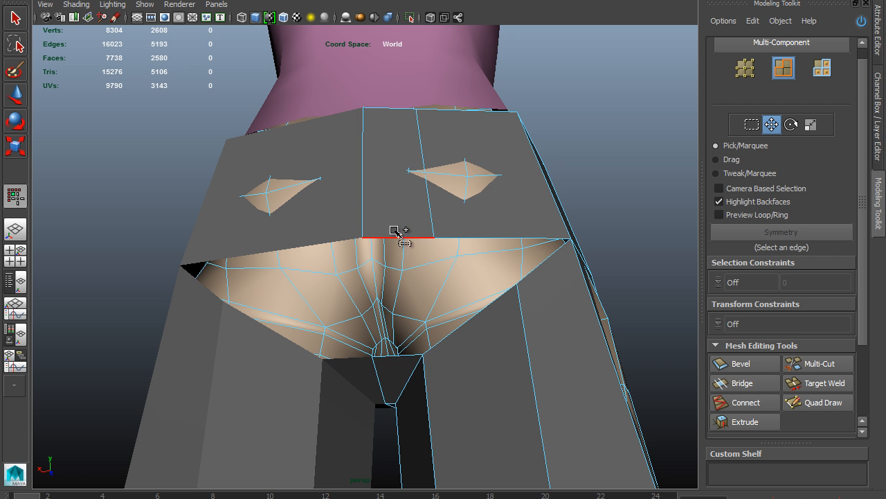
pyautogui.keyDown('shift'); pyautogui.click(391, 360); pyautogui.keyUp('shift')
pyautogui.click(732, 383)
pyautogui.keyDown('alt'); pyautogui.moveTo(436, 311); pyautogui.dragTo(471, 362); pyautogui.keyUp('alt')
pyautogui.click(494, 255)
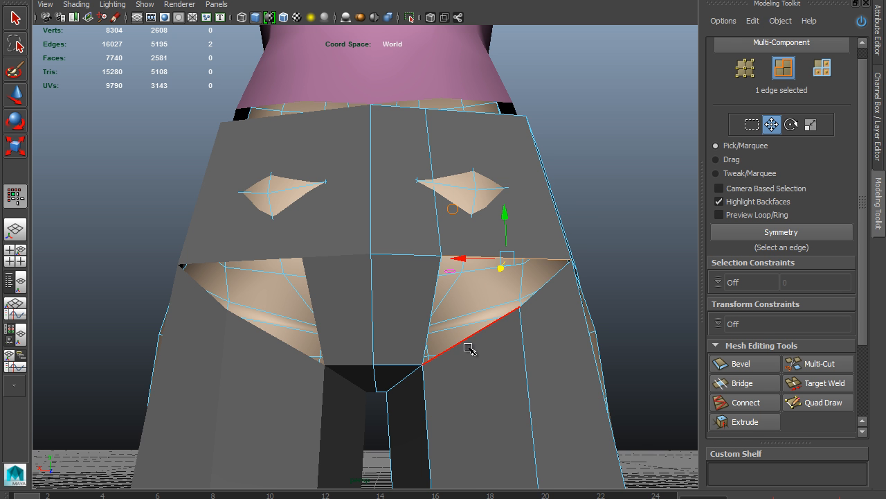
pyautogui.click(752, 383)
# Step: Lower the vertex at the top of the back thigh to about the level of the crotch edge
pyautogui.keyDown('alt'); pyautogui.moveTo(443, 388); pyautogui.dragTo(501, 344); pyautogui.keyUp('alt')
pyautogui.rightClick(461, 275)
pyautogui.click(405, 275)
pyautogui.press('w')
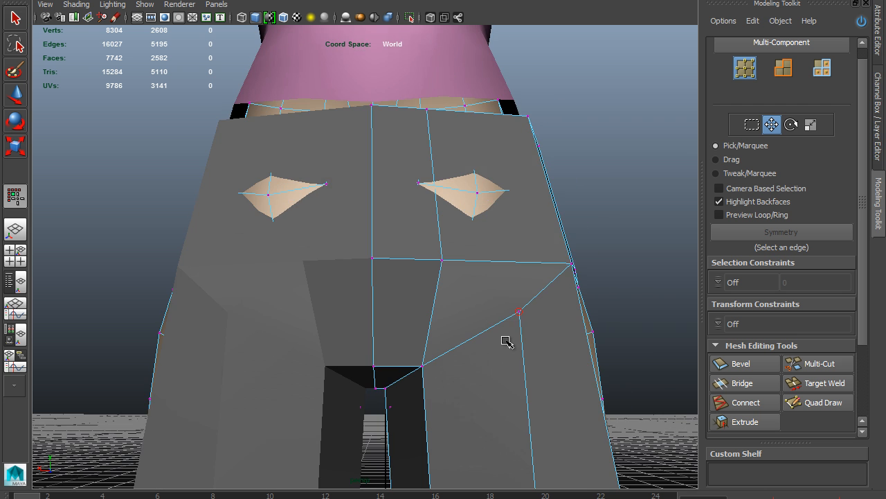
pyautogui.click(504, 306)
pyautogui.keyDown('alt'); pyautogui.moveTo(502, 375); pyautogui.dragTo(476, 299, button='right'); pyautogui.keyUp('alt')
pyautogui.moveTo(421, 261); pyautogui.dragTo(384, 294, button='middle')
pyautogui.keyDown('alt'); pyautogui.moveTo(406, 293); pyautogui.dragTo(364, 366); pyautogui.keyUp('alt')
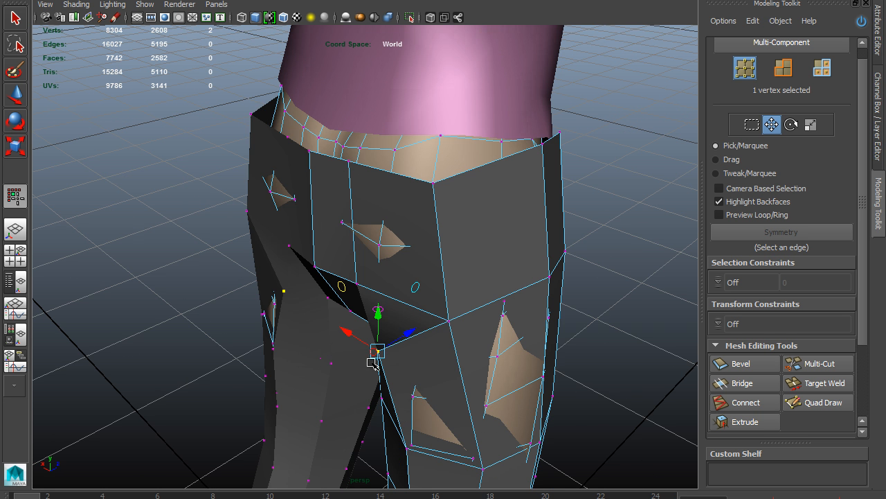
pyautogui.keyDown('alt'); pyautogui.moveTo(407, 338); pyautogui.dragTo(412, 253); pyautogui.keyUp('alt')
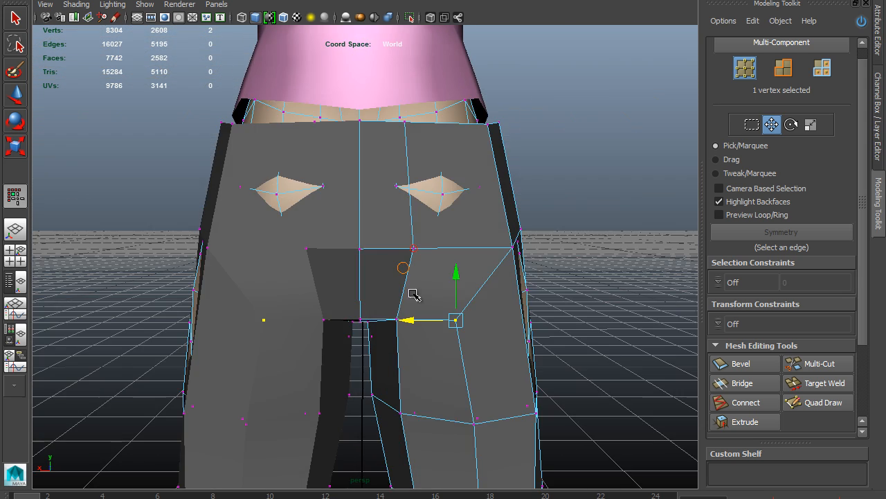
# Step: Reposition the outer back and side hip vertices so the trousers fit around the body
pyautogui.keyDown('alt'); pyautogui.moveTo(417, 298); pyautogui.dragTo(392, 239); pyautogui.keyUp('alt')
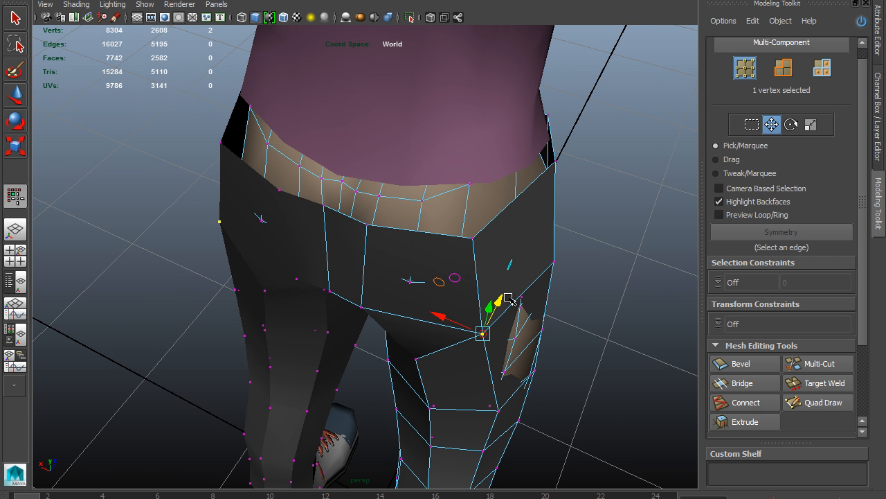
pyautogui.keyDown('alt'); pyautogui.moveTo(498, 304); pyautogui.dragTo(478, 251); pyautogui.keyUp('alt')
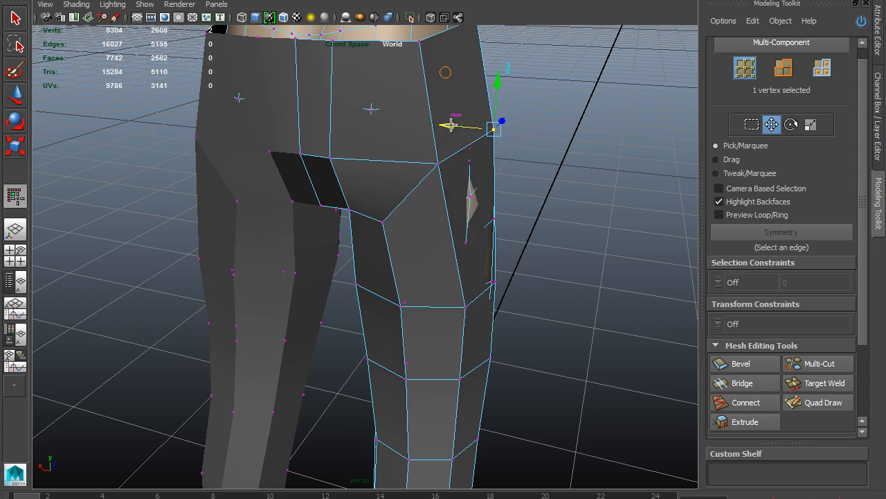
pyautogui.keyDown('alt'); pyautogui.moveTo(524, 214); pyautogui.dragTo(495, 242); pyautogui.keyUp('alt')
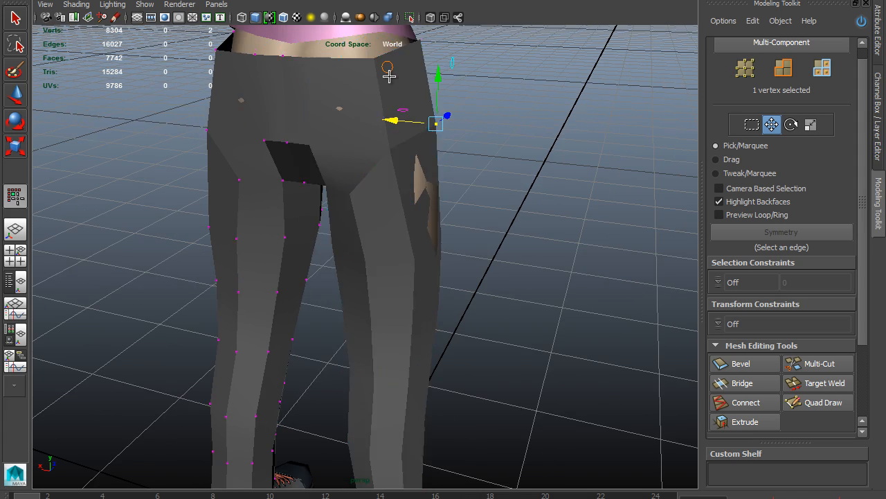
# Step: Return to object mode and bridge the front hip panel's lower edge to the crotch edge
pyautogui.moveTo(399, 74); pyautogui.dragTo(428, 52, button='right')
pyautogui.keyDown('alt'); pyautogui.moveTo(409, 125); pyautogui.dragTo(317, 152); pyautogui.keyUp('alt')
pyautogui.keyDown('alt'); pyautogui.moveTo(420, 196); pyautogui.dragTo(433, 283, button='middle'); pyautogui.keyUp('alt')
pyautogui.keyDown('alt'); pyautogui.moveTo(433, 283); pyautogui.dragTo(374, 298, button='right'); pyautogui.keyUp('alt')
pyautogui.keyDown('alt'); pyautogui.moveTo(374, 298); pyautogui.dragTo(451, 342); pyautogui.keyUp('alt')
pyautogui.keyDown('alt'); pyautogui.moveTo(451, 343); pyautogui.dragTo(237, 305, button='right'); pyautogui.keyUp('alt')
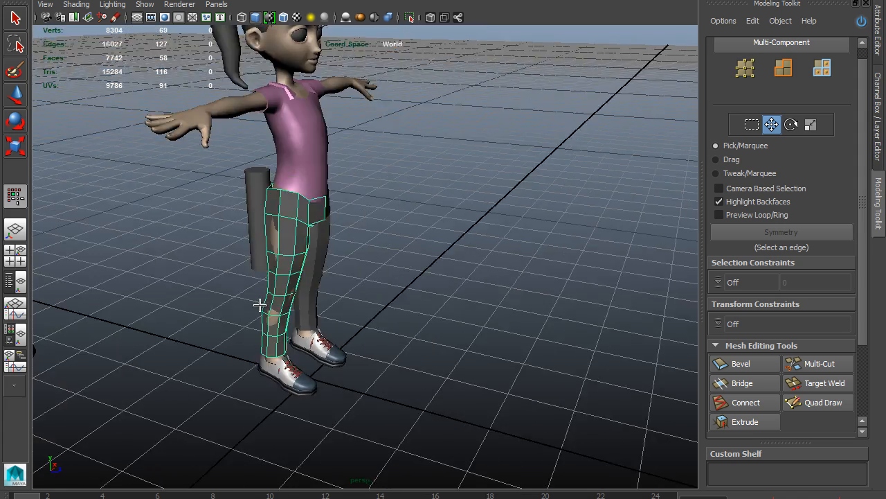
pyautogui.keyDown('alt'); pyautogui.moveTo(236, 305); pyautogui.dragTo(76, 300); pyautogui.keyUp('alt')
pyautogui.keyDown('alt'); pyautogui.moveTo(76, 300); pyautogui.dragTo(479, 273, button='right'); pyautogui.keyUp('alt')
pyautogui.keyDown('alt'); pyautogui.moveTo(479, 273); pyautogui.dragTo(495, 245); pyautogui.keyUp('alt')
pyautogui.keyDown('alt'); pyautogui.moveTo(495, 245); pyautogui.dragTo(392, 201, button='right'); pyautogui.keyUp('alt')
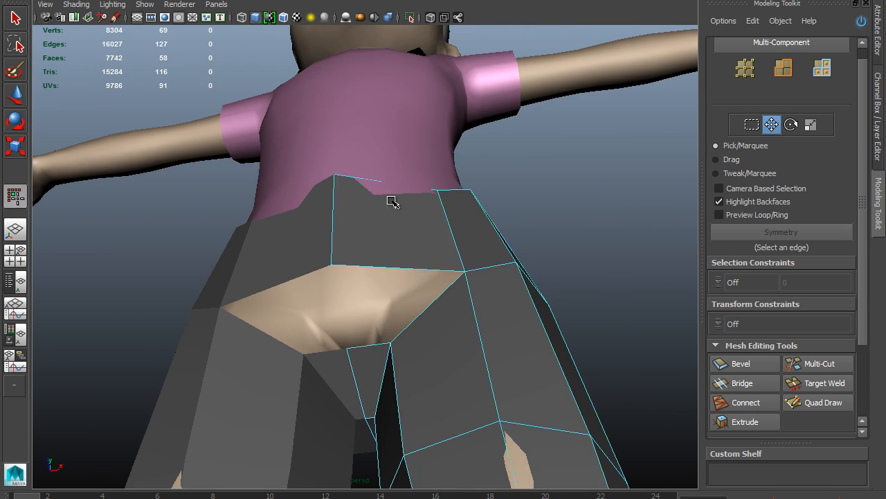
pyautogui.click(741, 383)
# Step: Move the front and side hip vertices of the trousers to even out the shape around the body
pyautogui.keyDown('alt'); pyautogui.moveTo(617, 392); pyautogui.dragTo(448, 300); pyautogui.keyUp('alt')
pyautogui.rightClick(376, 245)
pyautogui.moveTo(376, 245)
pyautogui.mouseDown(button='right')
pyautogui.moveTo(428, 223)
pyautogui.moveTo(387, 247)
pyautogui.mouseUp(button='right')
pyautogui.click(457, 237)
pyautogui.keyDown('alt'); pyautogui.moveTo(509, 232); pyautogui.dragTo(439, 201); pyautogui.keyUp('alt')
pyautogui.keyDown('alt'); pyautogui.moveTo(457, 243); pyautogui.dragTo(426, 354); pyautogui.keyUp('alt')
pyautogui.moveTo(488, 258); pyautogui.dragTo(484, 261)
pyautogui.click(484, 117)
pyautogui.moveTo(461, 133); pyautogui.dragTo(478, 171)
pyautogui.click(582, 178)
pyautogui.moveTo(557, 208); pyautogui.dragTo(553, 202)
pyautogui.moveTo(626, 199); pyautogui.dragTo(622, 198)
pyautogui.keyDown('alt'); pyautogui.moveTo(572, 239); pyautogui.dragTo(467, 210); pyautogui.keyUp('alt')
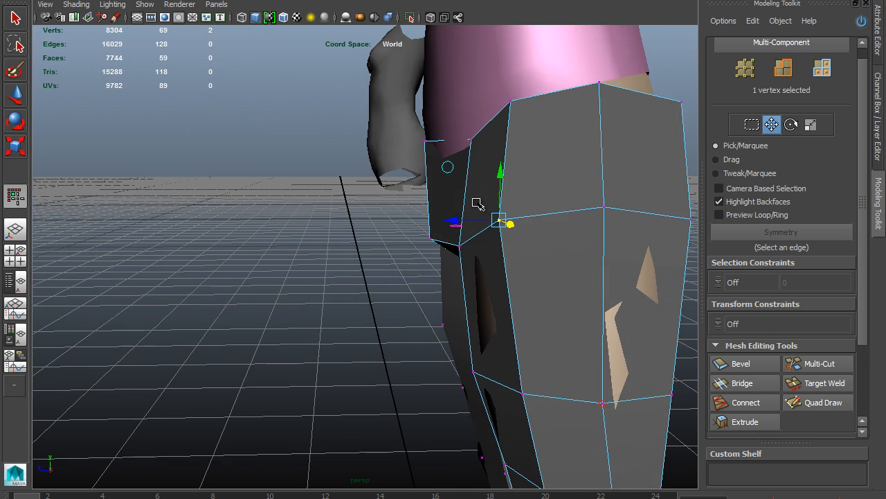
# Step: Lower the waist vertices on the outer side of the trousers to even out the waistline
pyautogui.click(512, 102)
pyautogui.keyDown('alt'); pyautogui.moveTo(512, 111); pyautogui.dragTo(483, 158); pyautogui.keyUp('alt')
pyautogui.moveTo(533, 84); pyautogui.dragTo(527, 98)
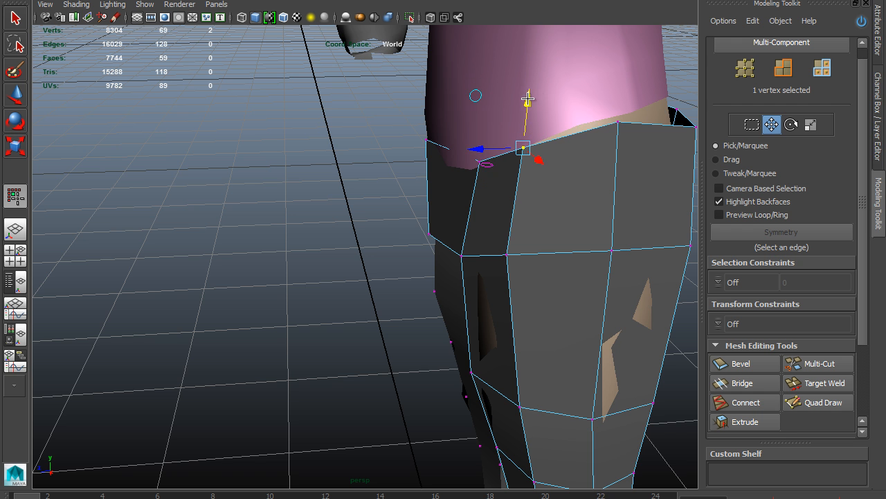
pyautogui.click(615, 123)
pyautogui.keyDown('alt'); pyautogui.moveTo(615, 124); pyautogui.dragTo(577, 160); pyautogui.keyUp('alt')
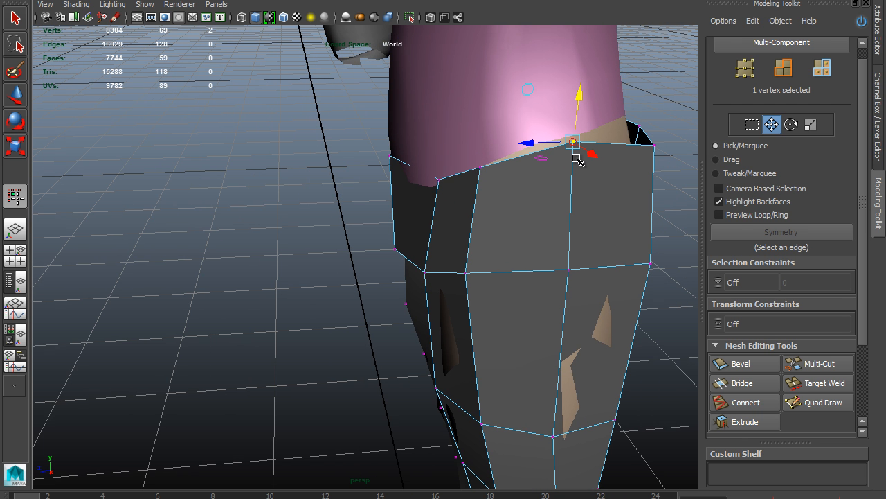
pyautogui.keyDown('alt'); pyautogui.moveTo(577, 160); pyautogui.dragTo(469, 151, button='right'); pyautogui.keyUp('alt')
pyautogui.keyDown('alt'); pyautogui.moveTo(470, 151); pyautogui.dragTo(483, 119); pyautogui.keyUp('alt')
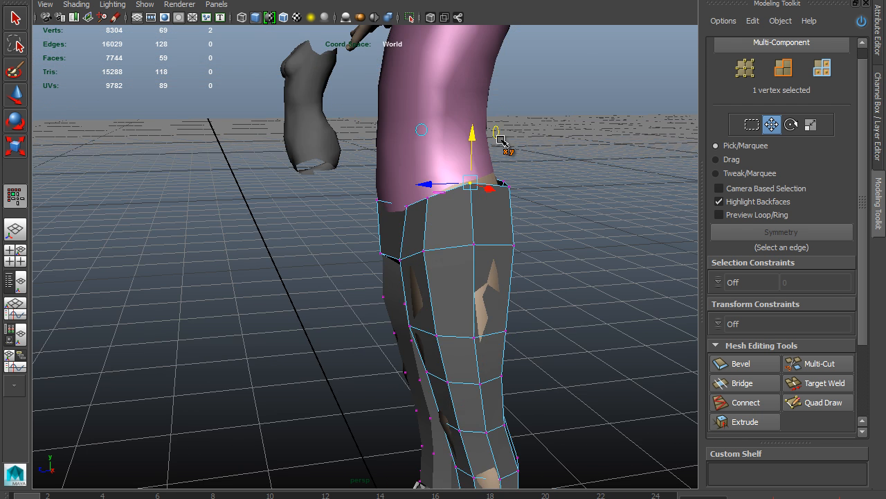
pyautogui.keyDown('alt'); pyautogui.moveTo(501, 134); pyautogui.dragTo(468, 291, button='middle'); pyautogui.keyUp('alt')
# Step: Try duplicating two neighbouring face loops around the forearm as the start of a wrist piece
pyautogui.click(583, 159)
pyautogui.keyDown('alt'); pyautogui.moveTo(539, 191); pyautogui.dragTo(378, 200); pyautogui.keyUp('alt')
pyautogui.keyDown('alt'); pyautogui.moveTo(378, 200); pyautogui.dragTo(542, 201, button='right'); pyautogui.keyUp('alt')
pyautogui.keyDown('alt'); pyautogui.moveTo(542, 201); pyautogui.dragTo(418, 293); pyautogui.keyUp('alt')
pyautogui.keyDown('alt'); pyautogui.moveTo(418, 293); pyautogui.dragTo(474, 289, button='right'); pyautogui.keyUp('alt')
pyautogui.moveTo(400, 250); pyautogui.dragTo(389, 282, button='right')
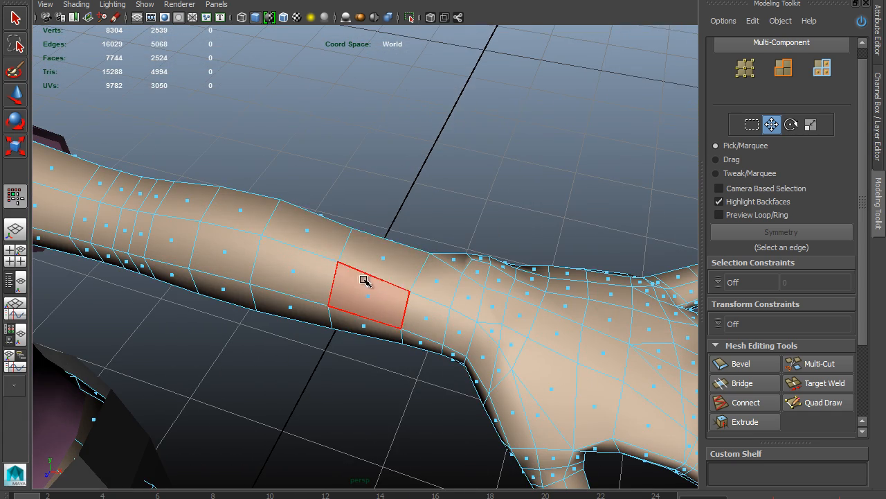
pyautogui.click(329, 249)
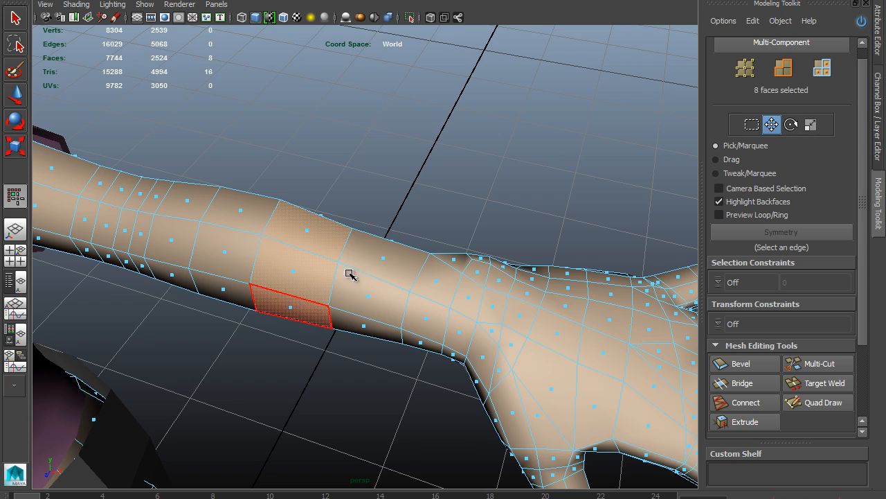
pyautogui.keyDown('shift'); pyautogui.doubleClick(363, 298); pyautogui.keyUp('shift')
pyautogui.keyDown('alt'); pyautogui.moveTo(363, 298); pyautogui.dragTo(511, 249); pyautogui.keyUp('alt')
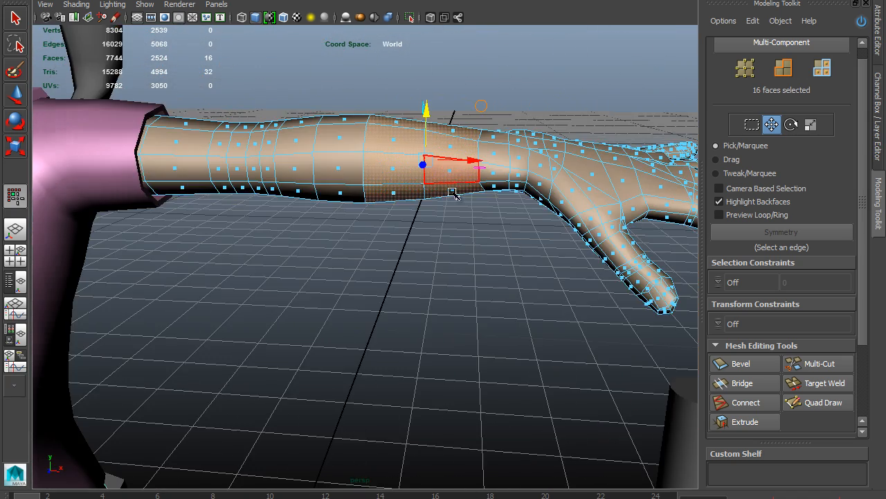
pyautogui.click(292, 0)
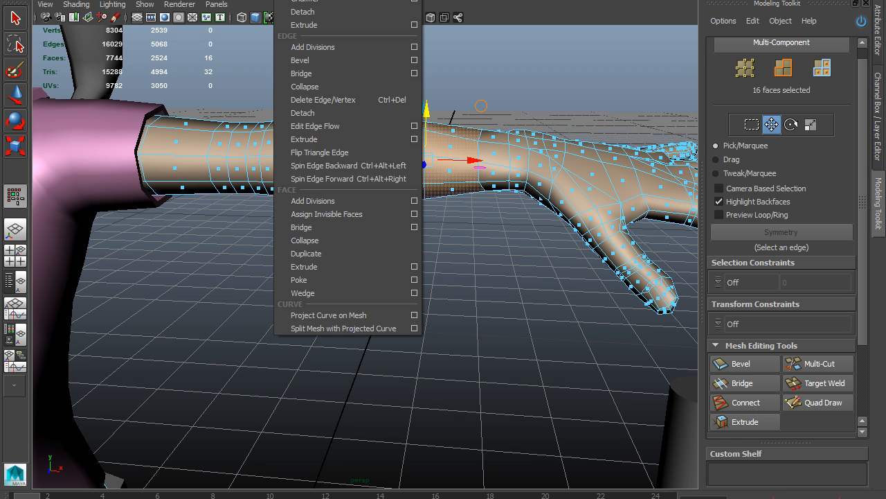
pyautogui.moveTo(258, 0)
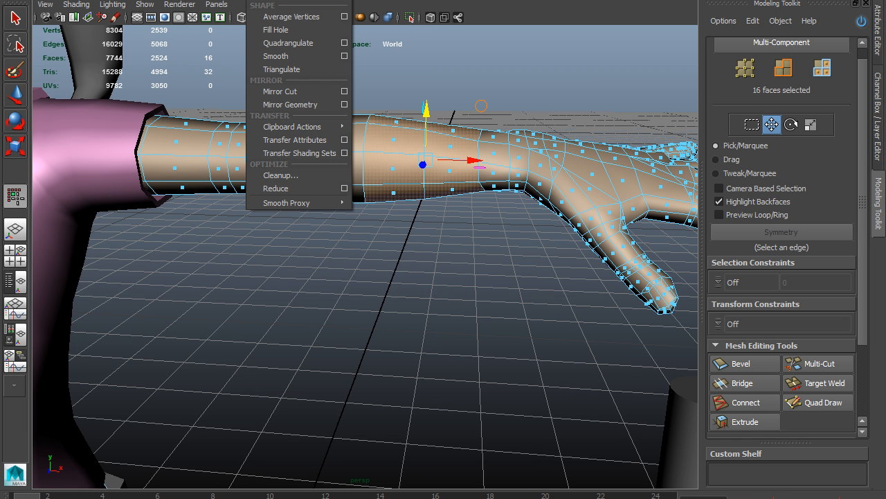
pyautogui.moveTo(291, 0)
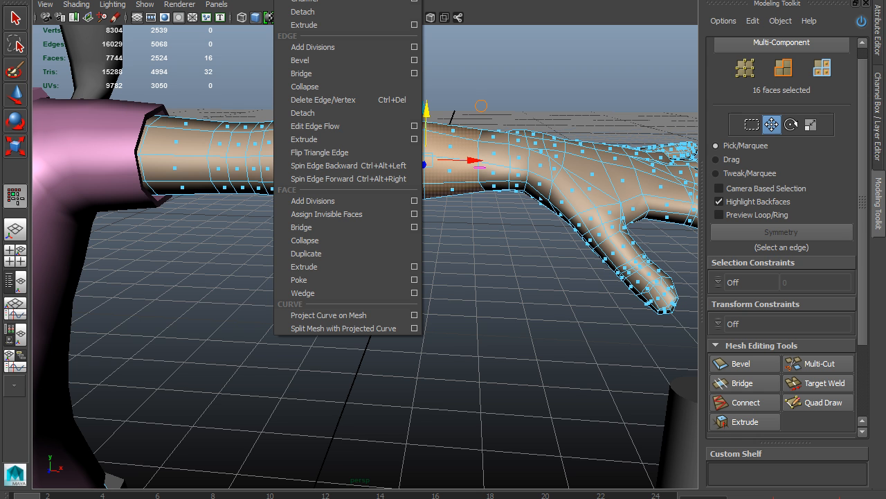
pyautogui.click(340, 254)
# Step: Try the duplicated forearm faces as a separate wrist piece sitting slightly outside the arm
pyautogui.keyDown('alt'); pyautogui.moveTo(460, 125); pyautogui.dragTo(360, 185); pyautogui.keyUp('alt')
pyautogui.click(602, 71)
pyautogui.moveTo(520, 161); pyautogui.dragTo(573, 131, button='right')
pyautogui.click(383, 133)
pyautogui.moveTo(502, 165); pyautogui.dragTo(556, 144, button='right')
pyautogui.click(518, 158)
pyautogui.click(390, 134)
pyautogui.click(407, 187)
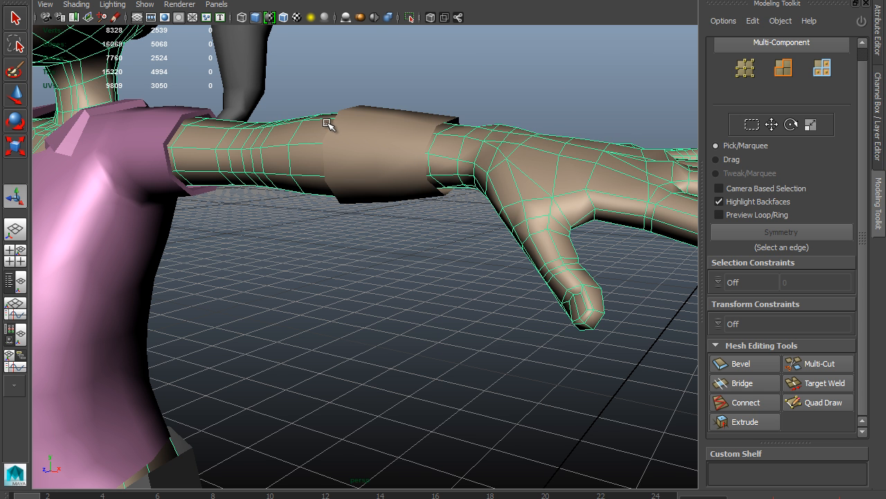
# Step: Delete the duplicated wrist piece from the forearm
pyautogui.click(359, 132)
pyautogui.keyDown('alt'); pyautogui.moveTo(352, 143); pyautogui.dragTo(461, 311); pyautogui.keyUp('alt')
pyautogui.press('Delete')
# Step: Select the body's hand faces from the wrist across the palm to the bases of the fingers and thumb
pyautogui.click(518, 259)
pyautogui.moveTo(481, 277); pyautogui.dragTo(422, 275, button='right')
pyautogui.keyDown('alt'); pyautogui.moveTo(422, 275); pyautogui.dragTo(380, 278); pyautogui.keyUp('alt')
pyautogui.moveTo(514, 366); pyautogui.dragTo(513, 366)
pyautogui.keyDown('alt'); pyautogui.moveTo(513, 366); pyautogui.dragTo(388, 311); pyautogui.keyUp('alt')
pyautogui.scroll(5, 339, 316)
pyautogui.keyDown('shift'); pyautogui.moveTo(399, 370); pyautogui.dragTo(399, 370); pyautogui.keyUp('shift')
pyautogui.keyDown('alt'); pyautogui.moveTo(399, 370); pyautogui.dragTo(447, 203); pyautogui.keyUp('alt')
pyautogui.keyDown('alt'); pyautogui.moveTo(501, 252); pyautogui.dragTo(464, 246); pyautogui.keyUp('alt')
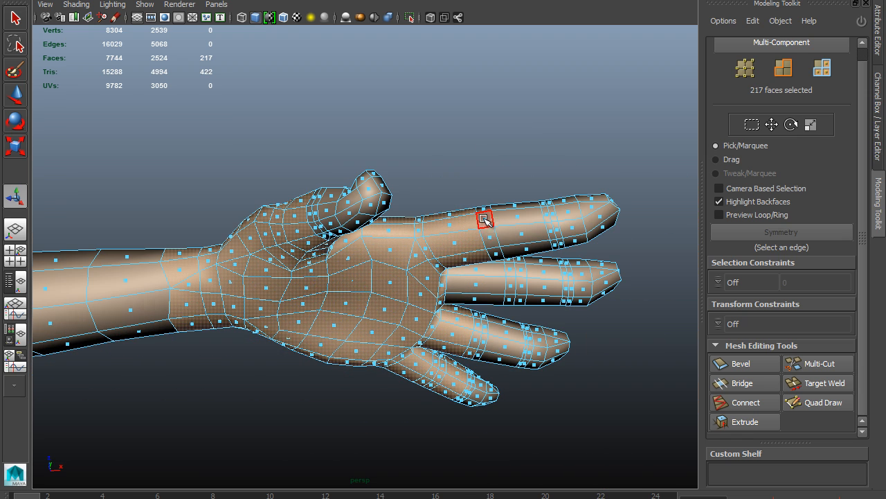
# Step: Add the face loops along the fingers up to the outer knuckles, leaving the fingertips unselected
pyautogui.keyDown('alt'); pyautogui.moveTo(521, 289); pyautogui.dragTo(514, 188); pyautogui.keyUp('alt')
pyautogui.keyDown('shift'); pyautogui.click(506, 209); pyautogui.keyUp('shift')
pyautogui.keyDown('shift'); pyautogui.doubleClick(511, 183); pyautogui.keyUp('shift')
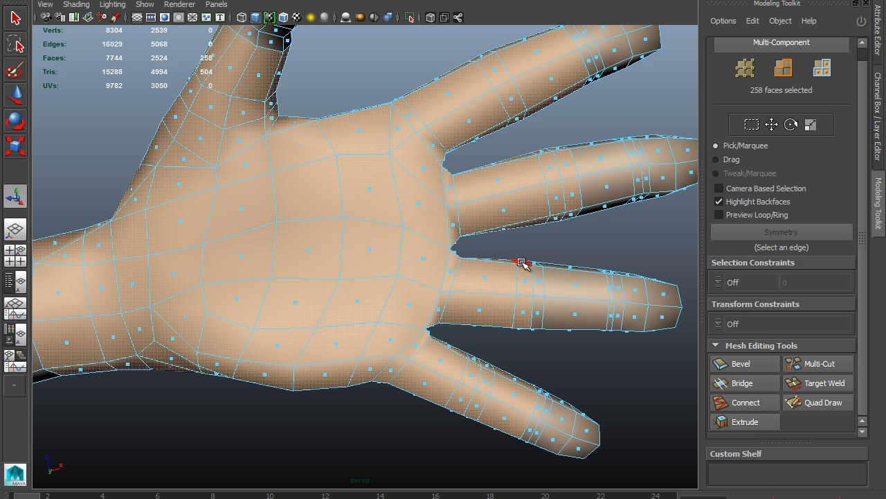
pyautogui.keyDown('shift'); pyautogui.doubleClick(538, 307); pyautogui.keyUp('shift')
pyautogui.keyDown('shift'); pyautogui.click(562, 290); pyautogui.keyUp('shift')
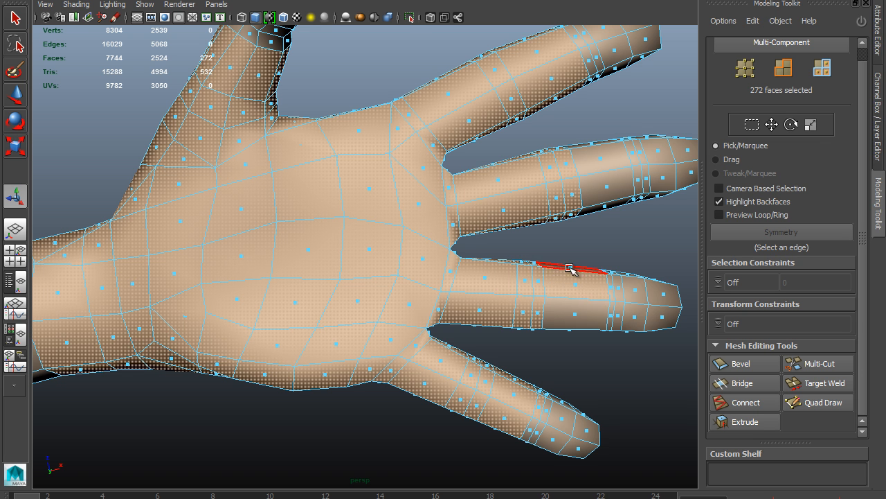
pyautogui.keyDown('shift'); pyautogui.doubleClick(561, 303); pyautogui.keyUp('shift')
pyautogui.keyDown('alt'); pyautogui.moveTo(537, 403); pyautogui.dragTo(477, 212); pyautogui.keyUp('alt')
pyautogui.keyDown('shift'); pyautogui.click(475, 211); pyautogui.keyUp('shift')
pyautogui.keyDown('shift'); pyautogui.doubleClick(475, 194); pyautogui.keyUp('shift')
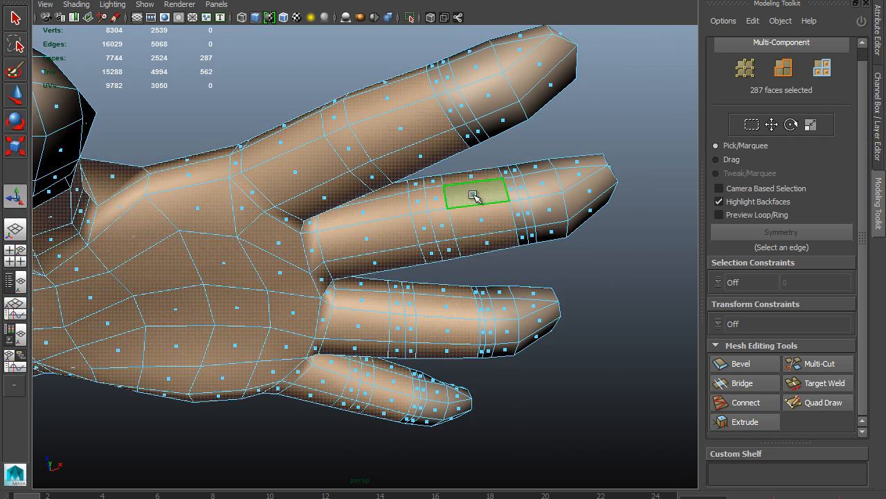
# Step: Duplicate the selected hand faces as a separate fingerless glove and offset it slightly outward from the skin
pyautogui.keyDown('alt'); pyautogui.moveTo(538, 268); pyautogui.dragTo(293, 274, button='right'); pyautogui.keyUp('alt')
pyautogui.keyDown('alt'); pyautogui.moveTo(294, 274); pyautogui.dragTo(337, 281); pyautogui.keyUp('alt')
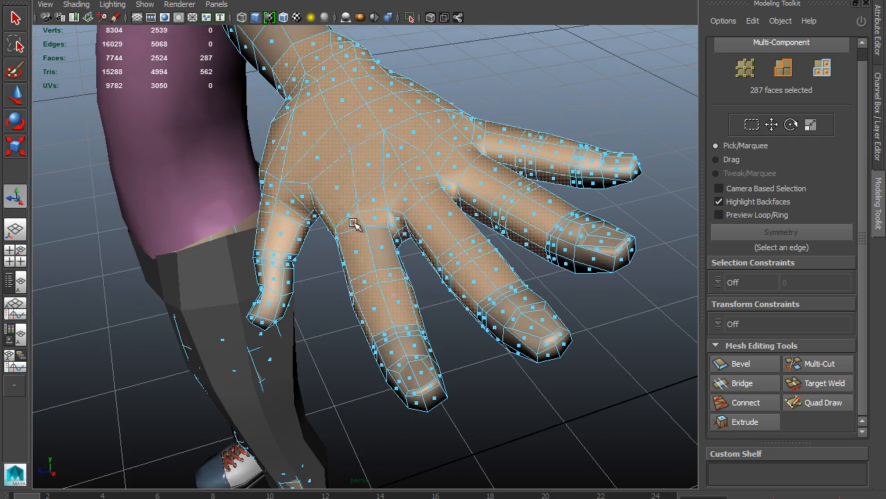
pyautogui.keyDown('shift'); pyautogui.rightClick(366, 123); pyautogui.keyUp('shift')
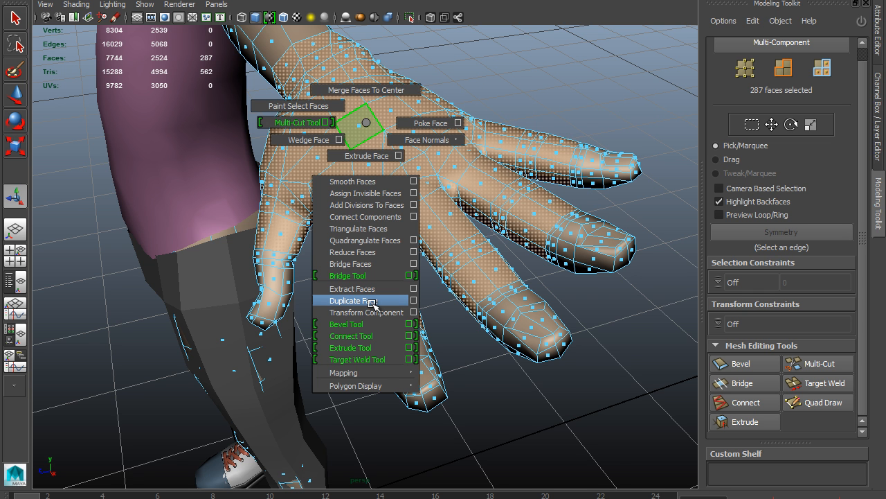
pyautogui.keyDown('shift'); pyautogui.moveTo(372, 302); pyautogui.dragTo(372, 302, button='right'); pyautogui.keyUp('shift')
pyautogui.keyDown('alt'); pyautogui.moveTo(376, 293); pyautogui.dragTo(359, 205); pyautogui.keyUp('alt')
pyautogui.moveTo(338, 246); pyautogui.dragTo(336, 250)
# Step: Assign a new Blinn material to the glove, give it a dark grey colour and set its eccentricity to 0.564
pyautogui.keyDown('alt'); pyautogui.moveTo(338, 252); pyautogui.dragTo(488, 221); pyautogui.keyUp('alt')
pyautogui.moveTo(465, 218); pyautogui.dragTo(451, 475, button='right')
pyautogui.click(460, 234)
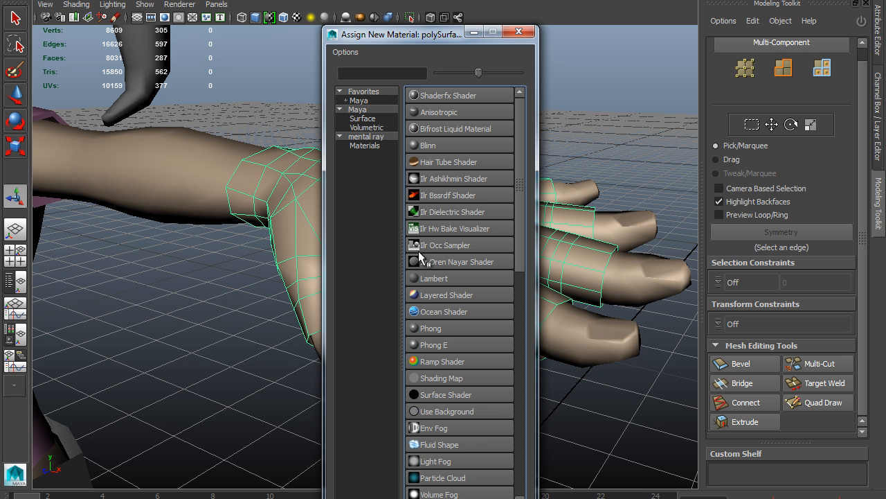
pyautogui.click(424, 147)
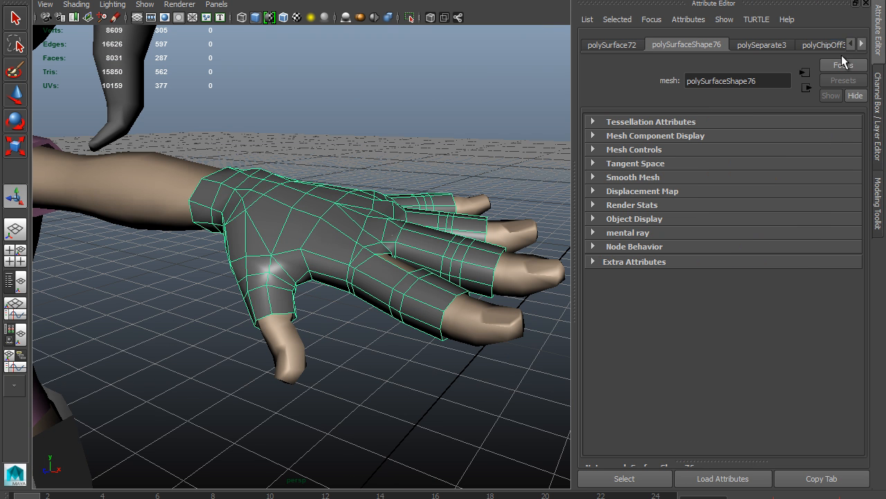
pyautogui.click(752, 45)
pyautogui.moveTo(781, 200); pyautogui.dragTo(768, 201)
pyautogui.moveTo(768, 351); pyautogui.dragTo(790, 351)
pyautogui.click(400, 169)
# Step: Bridge the two edges across the open gap on the upper side of the glove finger
pyautogui.keyDown('alt'); pyautogui.moveTo(388, 294); pyautogui.dragTo(401, 313); pyautogui.keyUp('alt')
pyautogui.keyDown('alt'); pyautogui.moveTo(388, 319); pyautogui.dragTo(277, 284); pyautogui.keyUp('alt')
pyautogui.scroll(4, 341, 315)
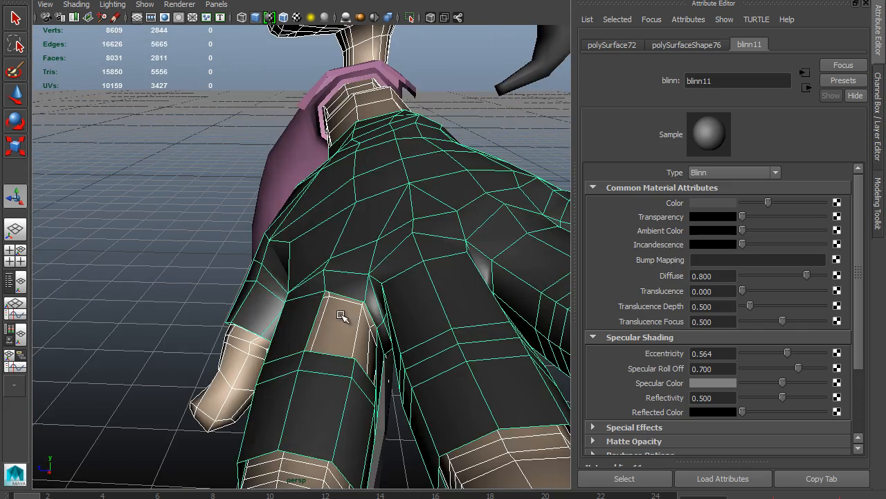
pyautogui.keyDown('alt'); pyautogui.moveTo(301, 313); pyautogui.dragTo(284, 301); pyautogui.keyUp('alt')
pyautogui.keyDown('alt'); pyautogui.moveTo(284, 301); pyautogui.dragTo(353, 278, button='right'); pyautogui.keyUp('alt')
pyautogui.moveTo(352, 240); pyautogui.dragTo(351, 206, button='right')
pyautogui.click(349, 248)
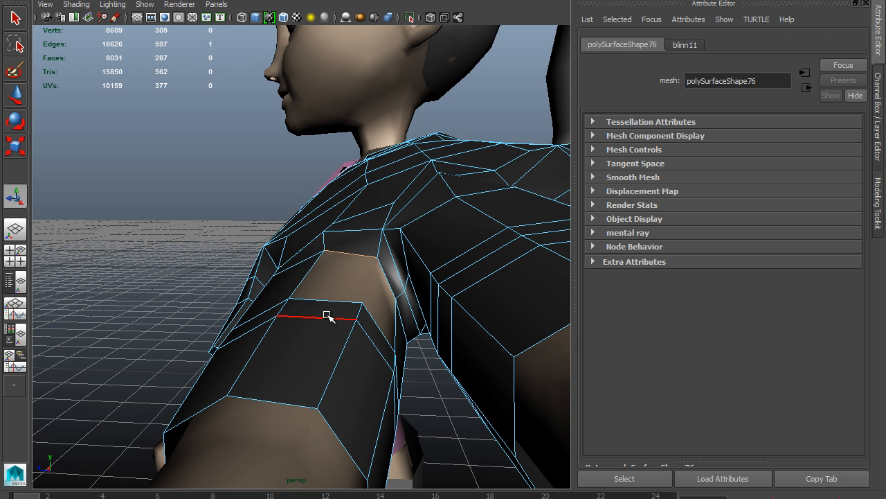
pyautogui.keyDown('shift'); pyautogui.click(337, 310); pyautogui.keyUp('shift')
pyautogui.click(878, 203)
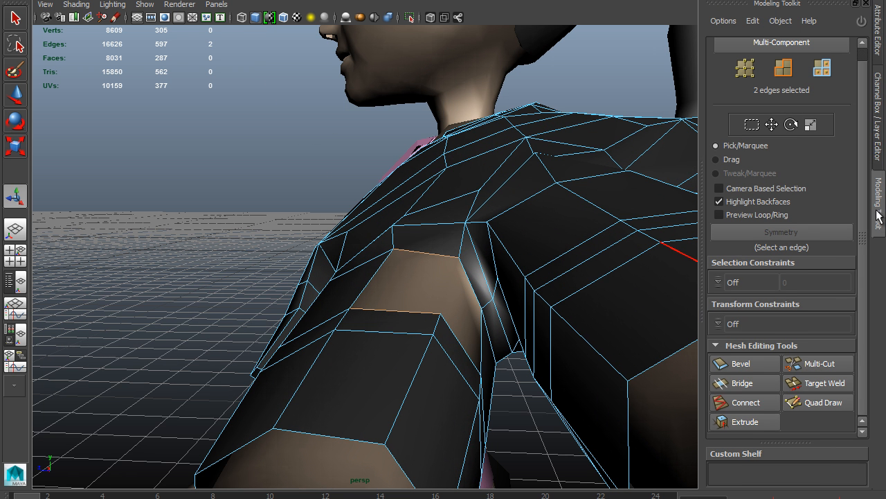
pyautogui.click(741, 383)
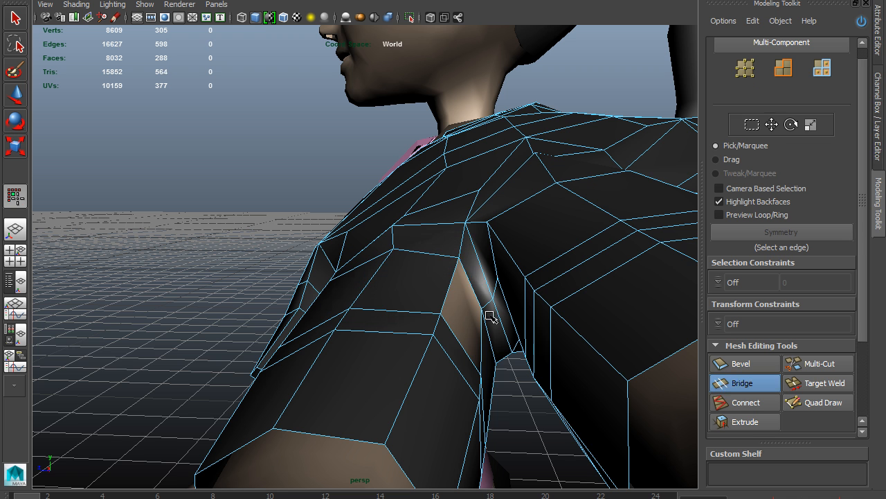
# Step: Bridge the remaining triangular gap beside the new finger face and return to object mode
pyautogui.press('w')
pyautogui.click(458, 339)
pyautogui.keyDown('shift'); pyautogui.click(456, 336); pyautogui.keyUp('shift')
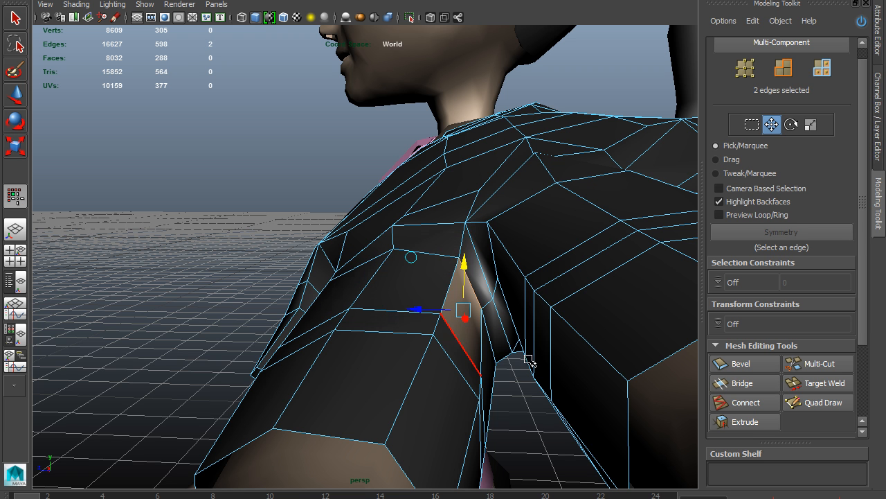
pyautogui.click(741, 385)
pyautogui.keyDown('alt'); pyautogui.moveTo(455, 295); pyautogui.dragTo(482, 204); pyautogui.keyUp('alt')
pyautogui.moveTo(480, 205); pyautogui.dragTo(554, 184, button='right')
pyautogui.keyDown('alt'); pyautogui.moveTo(612, 183); pyautogui.dragTo(552, 261); pyautogui.keyUp('alt')
pyautogui.click(591, 185)
# Step: Select the open border edge loops of the glove's four fingers and thumb
pyautogui.keyDown('alt'); pyautogui.moveTo(552, 261); pyautogui.dragTo(436, 251, button='right'); pyautogui.keyUp('alt')
pyautogui.keyDown('alt'); pyautogui.moveTo(436, 251); pyautogui.dragTo(397, 187); pyautogui.keyUp('alt')
pyautogui.moveTo(397, 187); pyautogui.dragTo(400, 127, button='right')
pyautogui.doubleClick(579, 196)
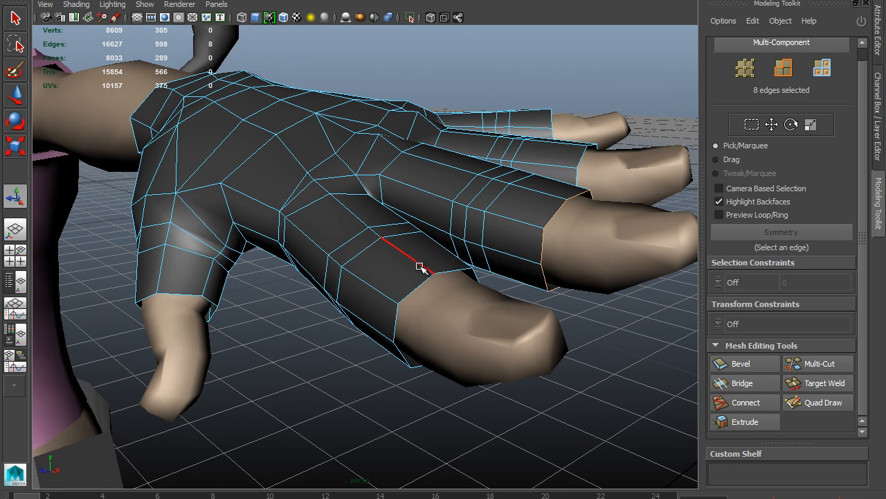
pyautogui.keyDown('shift'); pyautogui.doubleClick(451, 271); pyautogui.keyUp('shift')
pyautogui.keyDown('shift'); pyautogui.doubleClick(579, 154); pyautogui.keyUp('shift')
pyautogui.keyDown('shift'); pyautogui.doubleClick(553, 119); pyautogui.keyUp('shift')
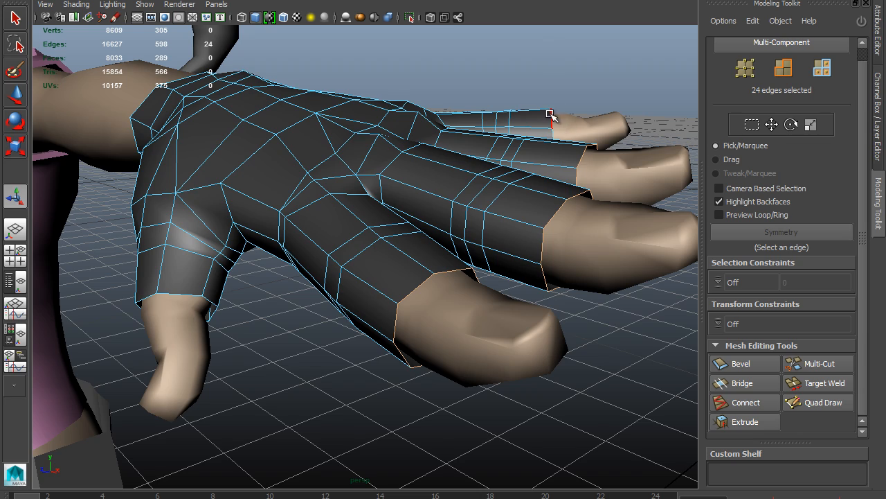
pyautogui.keyDown('shift'); pyautogui.doubleClick(188, 289); pyautogui.keyUp('shift')
# Step: Extrude the selected opening edges twice to form a raised rim around the glove's finger holes, then return to object mode
pyautogui.keyDown('alt'); pyautogui.moveTo(187, 291); pyautogui.dragTo(280, 321); pyautogui.keyUp('alt')
pyautogui.keyDown('shift'); pyautogui.moveTo(286, 317); pyautogui.dragTo(290, 349, button='right'); pyautogui.keyUp('shift')
pyautogui.keyDown('alt'); pyautogui.moveTo(290, 350); pyautogui.dragTo(416, 166); pyautogui.keyUp('alt')
pyautogui.click(418, 164)
pyautogui.keyDown('shift'); pyautogui.moveTo(424, 196); pyautogui.dragTo(403, 201, button='right'); pyautogui.keyUp('shift')
pyautogui.moveTo(463, 210); pyautogui.dragTo(367, 201)
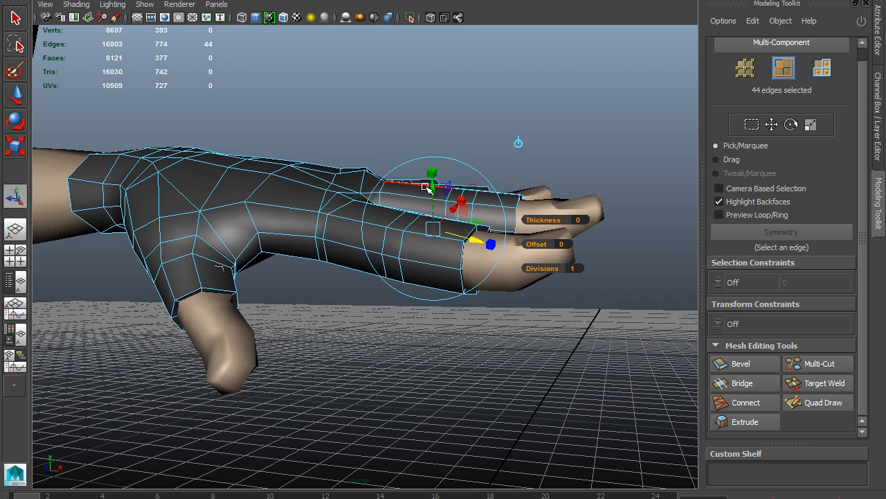
pyautogui.moveTo(359, 194); pyautogui.dragTo(356, 174, button='right')
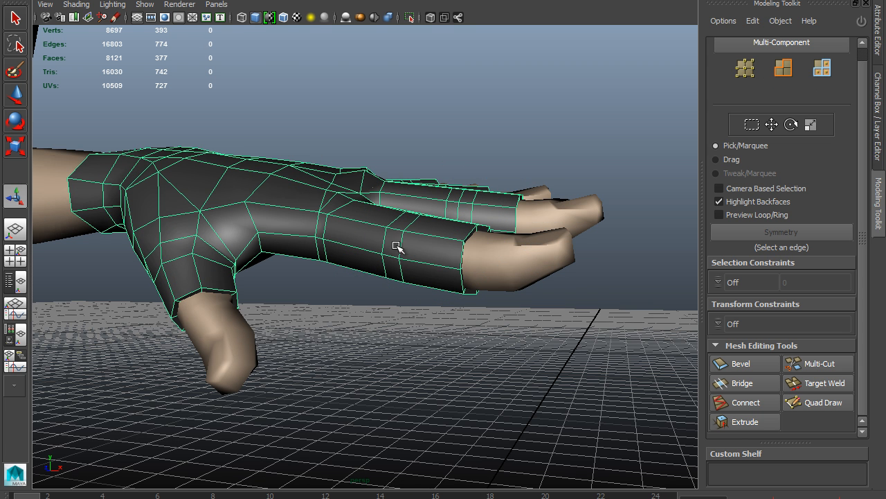
pyautogui.keyDown('alt'); pyautogui.moveTo(446, 270); pyautogui.dragTo(443, 368); pyautogui.keyUp('alt')
pyautogui.click(459, 143)
# Step: Examine the trousers, glove and shirt on the whole character, then the shirt mesh up close
pyautogui.doubleClick(440, 366)
pyautogui.keyDown('alt'); pyautogui.moveTo(524, 364); pyautogui.dragTo(380, 247, button='right'); pyautogui.keyUp('alt')
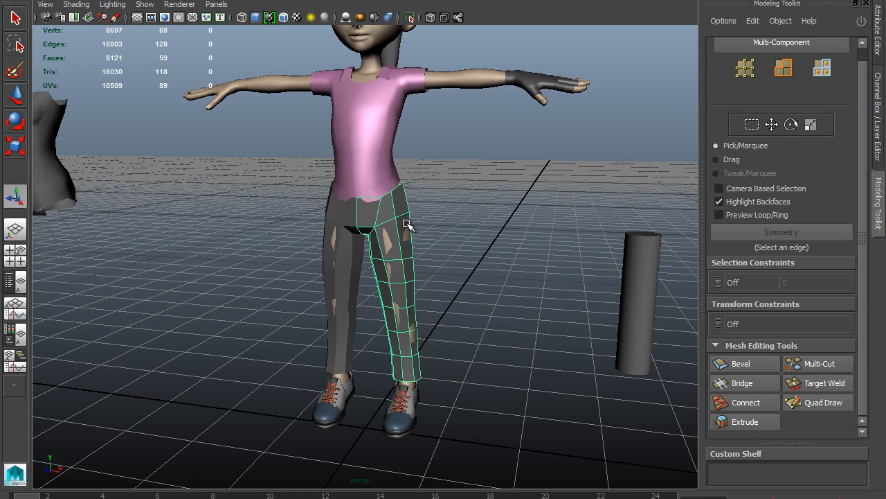
pyautogui.keyDown('alt'); pyautogui.moveTo(406, 224); pyautogui.dragTo(419, 229, button='middle'); pyautogui.keyUp('alt')
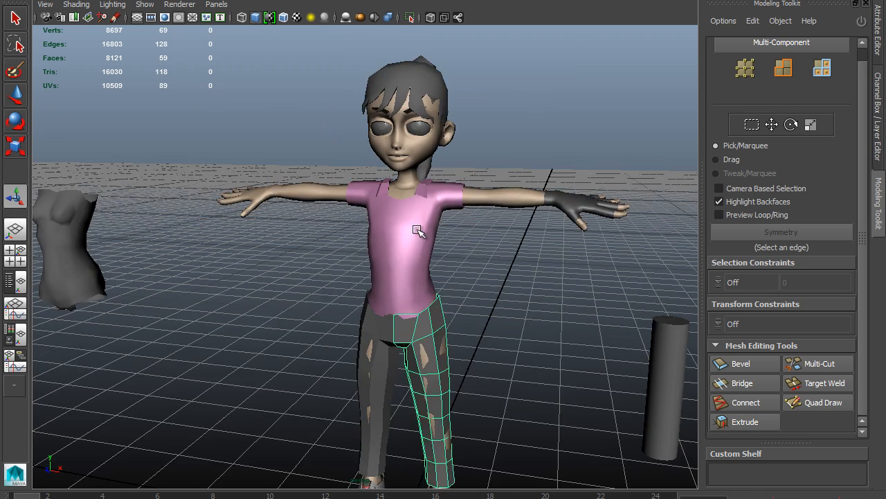
pyautogui.doubleClick(419, 232)
pyautogui.press('f')
pyautogui.moveTo(292, 279)
pyautogui.keyDown('alt'); pyautogui.mouseDown(button='right')
pyautogui.moveTo(340, 253)
pyautogui.moveTo(283, 284)
pyautogui.mouseUp(button='right'); pyautogui.keyUp('alt')
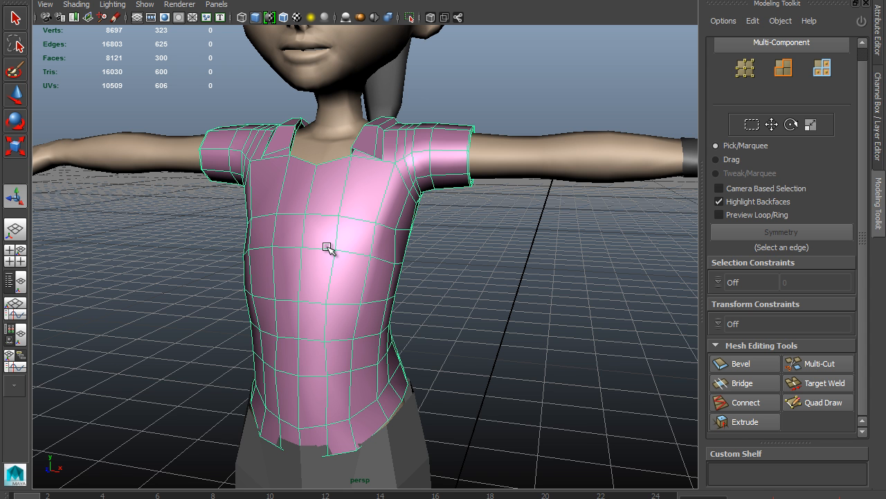
pyautogui.keyDown('alt'); pyautogui.moveTo(338, 245); pyautogui.dragTo(346, 215); pyautogui.keyUp('alt')
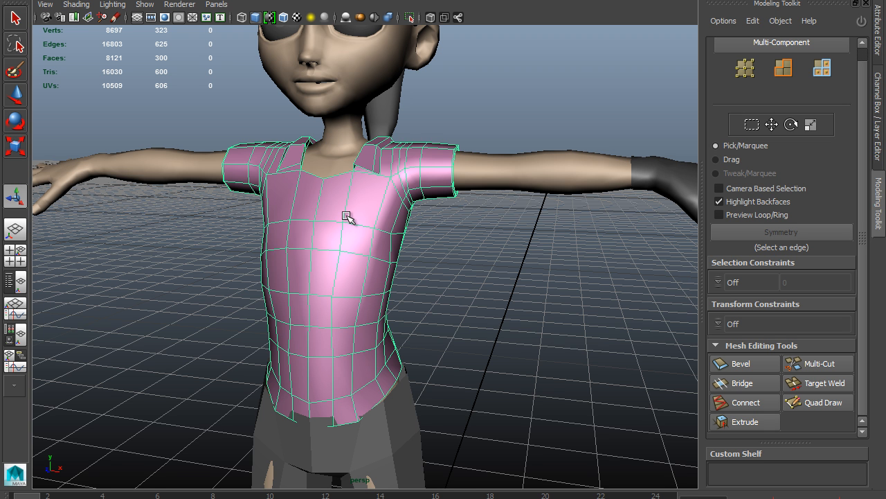
pyautogui.keyDown('alt'); pyautogui.moveTo(378, 137); pyautogui.dragTo(215, 219); pyautogui.keyUp('alt')
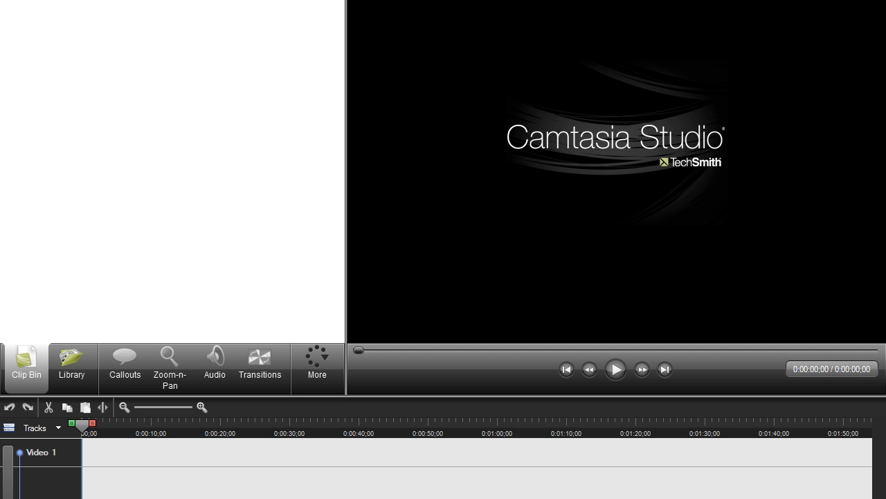
pyautogui.hotkey('alt', 'Tab')
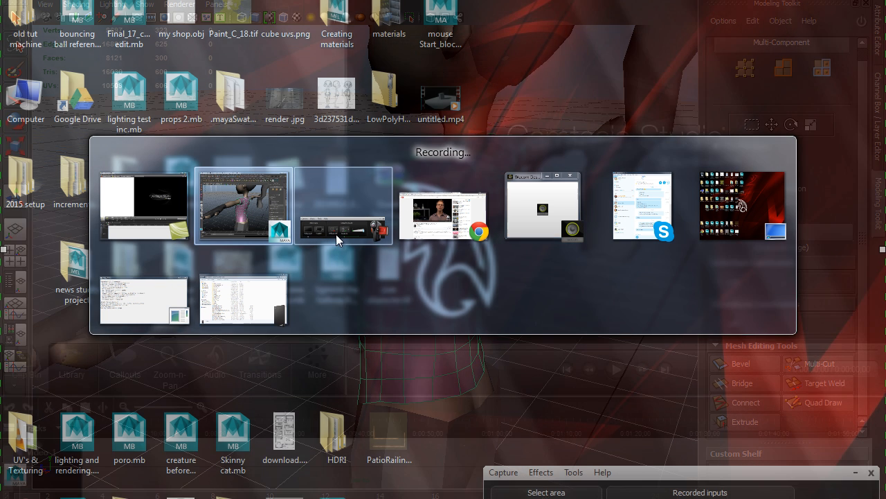